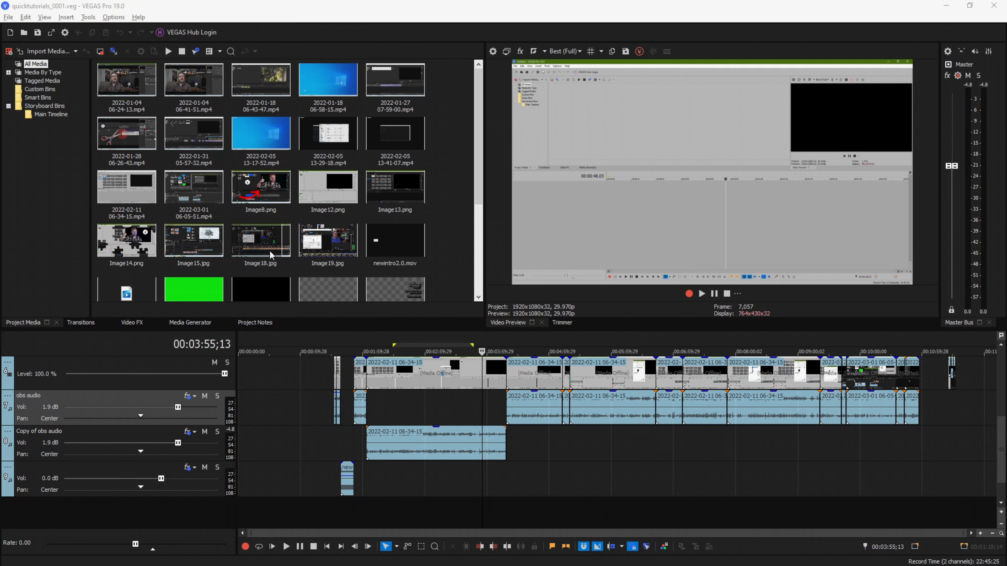
- Open the Render As settings and review the render options, including Render loop region only, and the template filters
{"action": "left_click", "coordinate": [8, 18]}
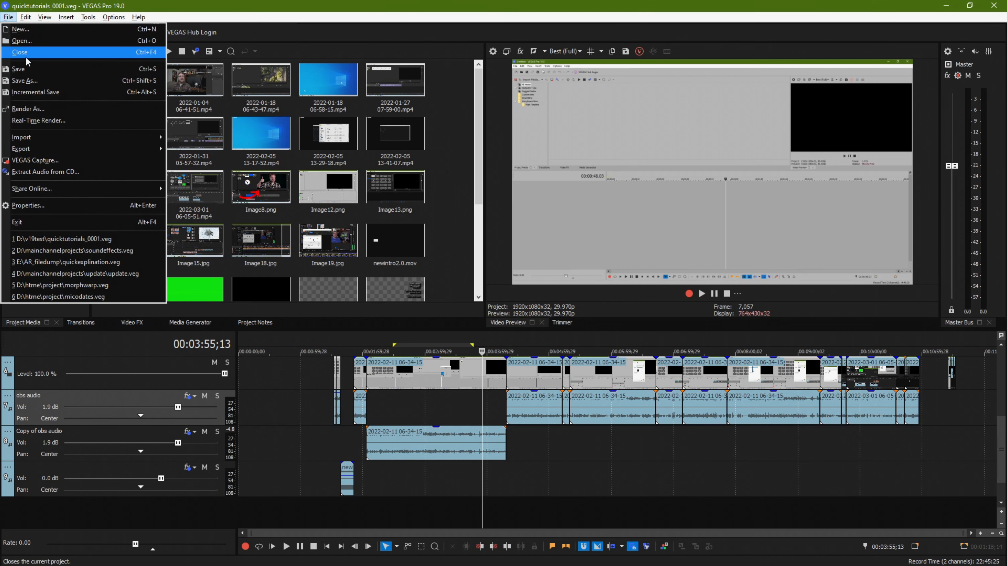
{"action": "left_click", "coordinate": [48, 109]}
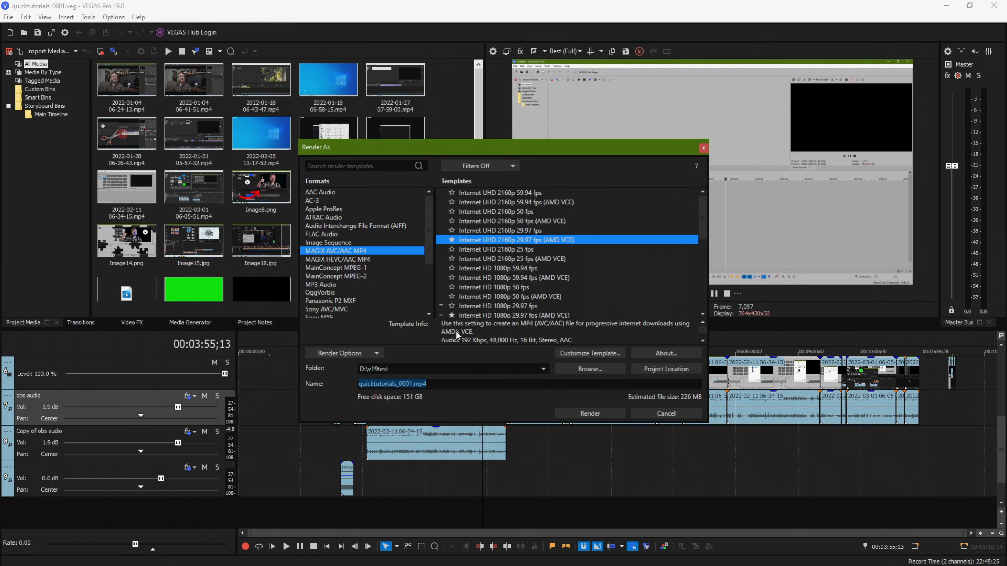
{"action": "left_click", "coordinate": [345, 353]}
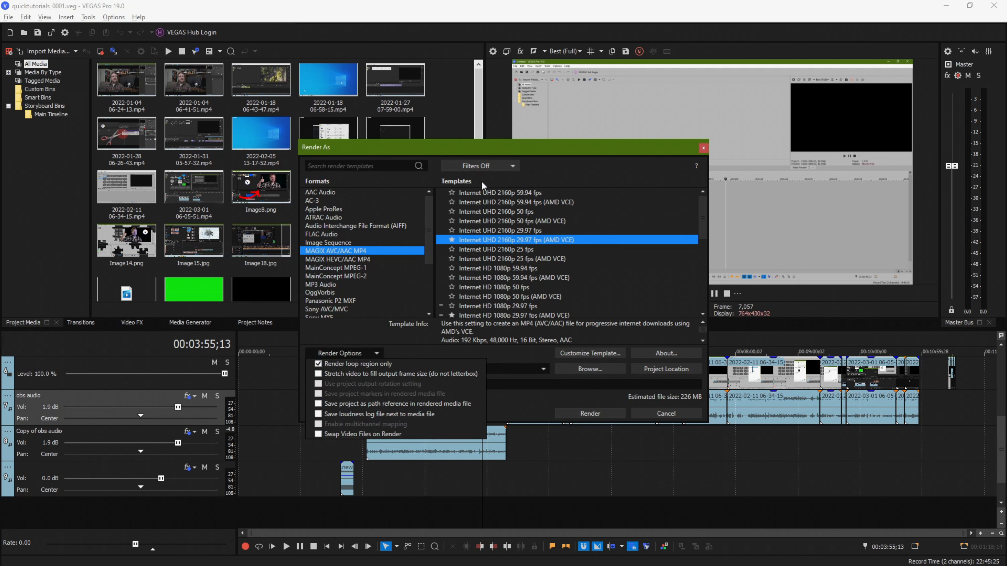
{"action": "left_click", "coordinate": [485, 167]}
{"action": "left_click", "coordinate": [542, 350]}
- Look through the available render formats and template filters, and close the render settings
{"action": "mouse_move", "coordinate": [429, 251]}
{"action": "left_mouse_down"}
{"action": "mouse_move", "coordinate": [429, 262]}
{"action": "mouse_move", "coordinate": [429, 236]}
{"action": "left_mouse_up"}
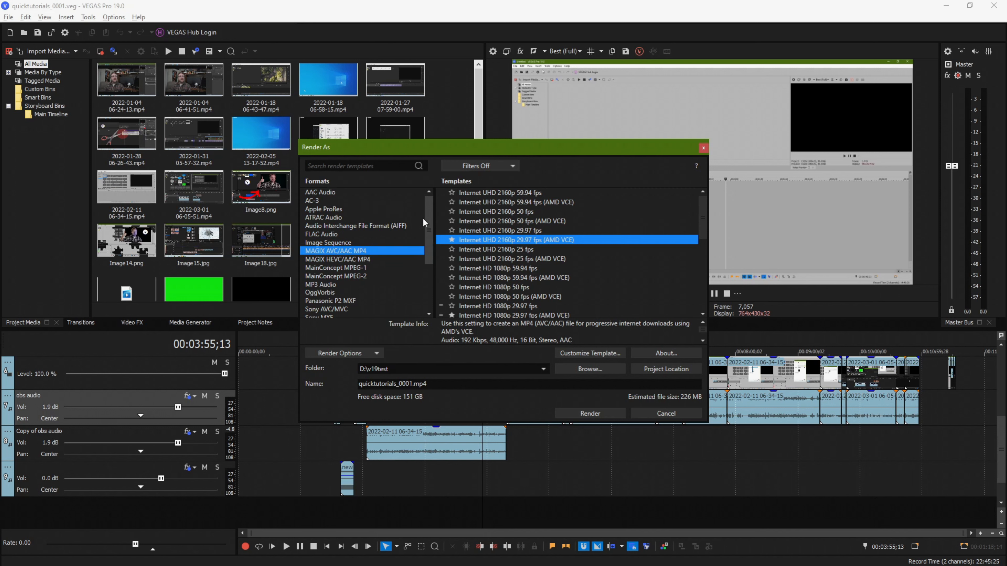
{"action": "scroll", "coordinate": [468, 246], "scroll_direction": "down", "scroll_amount": 3}
{"action": "scroll", "coordinate": [481, 276], "scroll_direction": "up", "scroll_amount": 3}
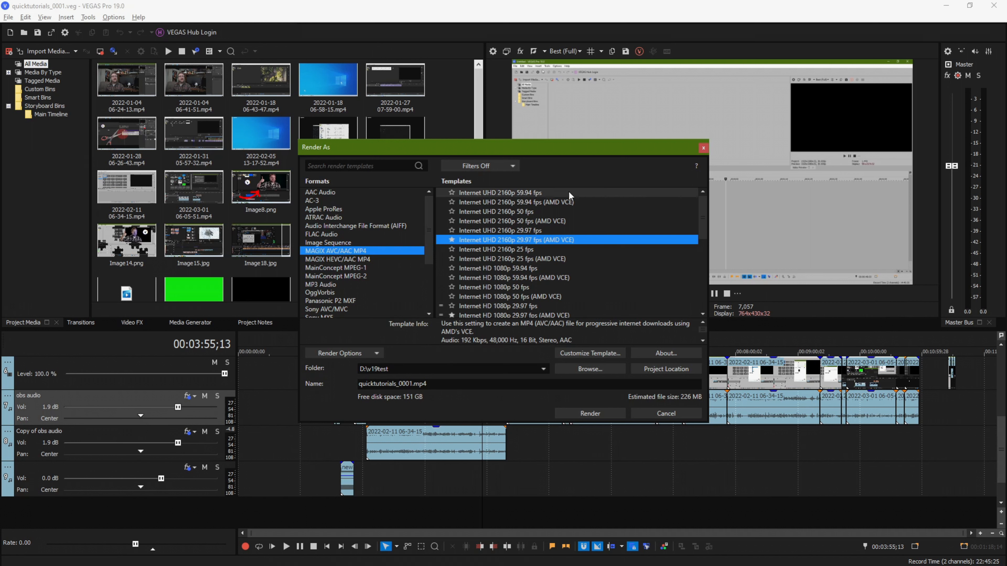
{"action": "left_click", "coordinate": [478, 166]}
{"action": "left_click", "coordinate": [479, 166]}
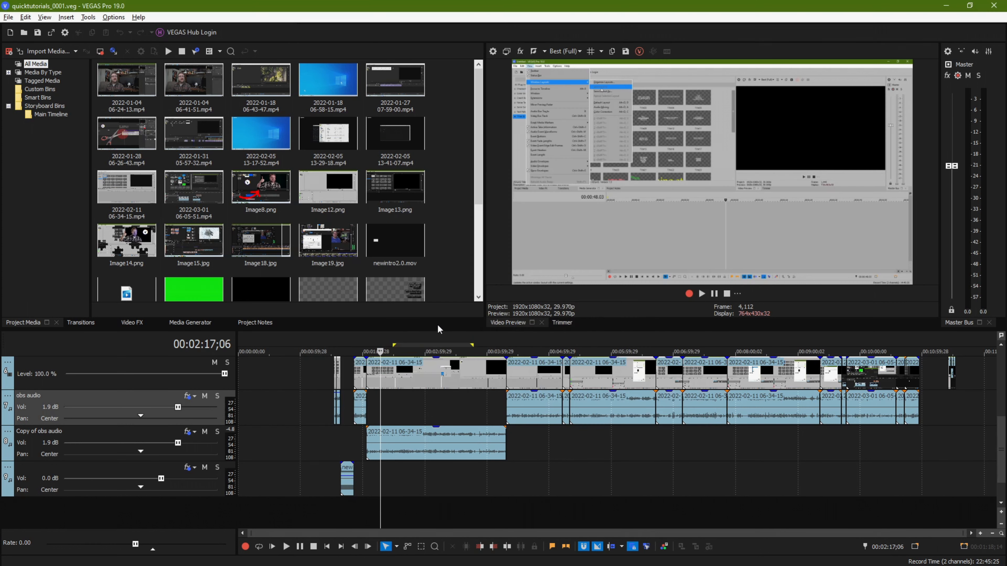
- Mark a loop region on the timeline from 00:01:32;00 to 00:02:42;15
{"action": "left_click_drag", "start_coordinate": [799, 448], "coordinate": [765, 451]}
{"action": "mouse_move", "coordinate": [330, 346]}
{"action": "left_mouse_down"}
{"action": "mouse_move", "coordinate": [511, 345]}
{"action": "mouse_move", "coordinate": [289, 345]}
{"action": "mouse_move", "coordinate": [921, 343]}
{"action": "mouse_move", "coordinate": [406, 344]}
{"action": "left_mouse_up"}
{"action": "left_click", "coordinate": [367, 349]}
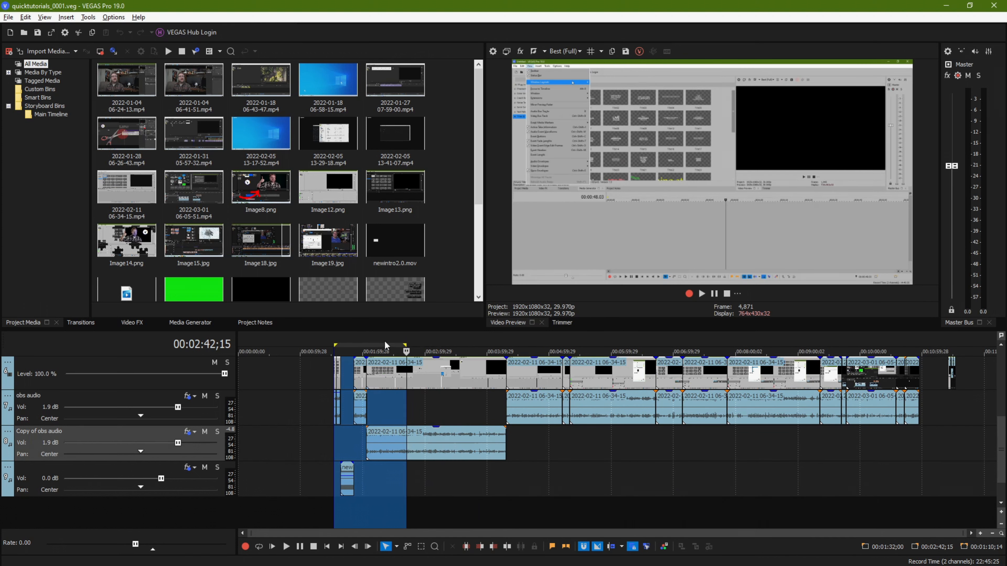
{"action": "left_click", "coordinate": [413, 349]}
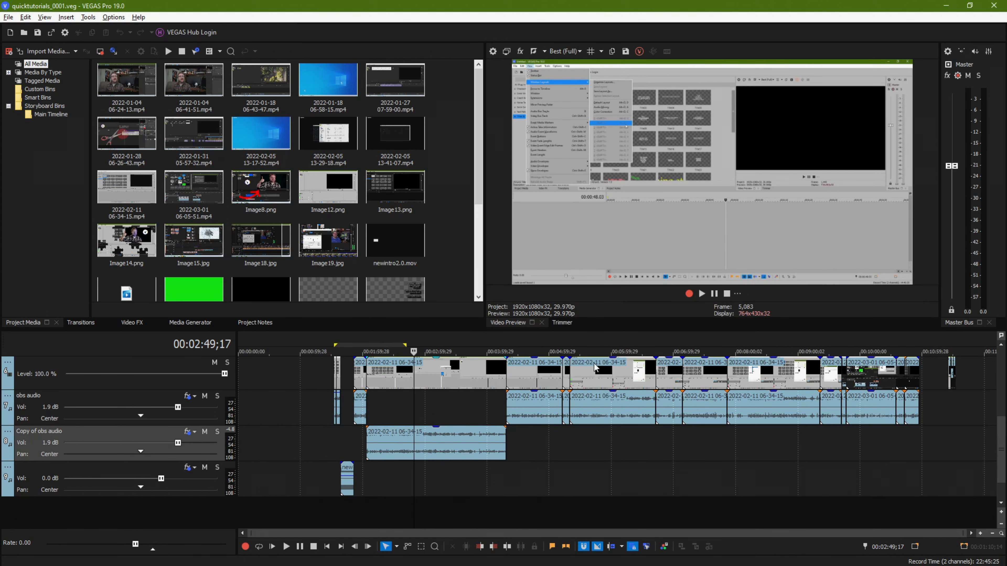
- Reopen the Render As settings, check the Render loop region only option, and close them without rendering
{"action": "left_click", "coordinate": [7, 17]}
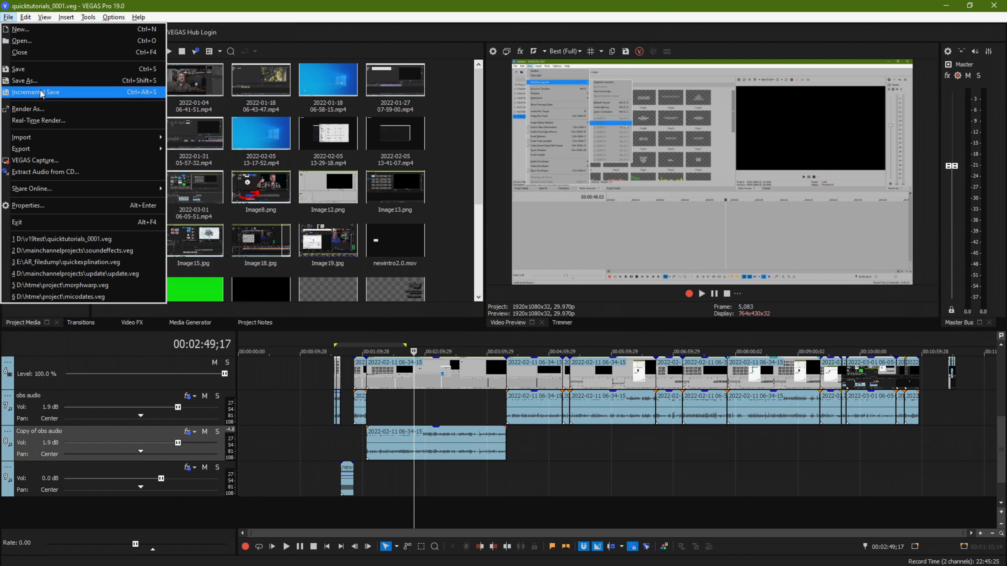
{"action": "left_click", "coordinate": [28, 108]}
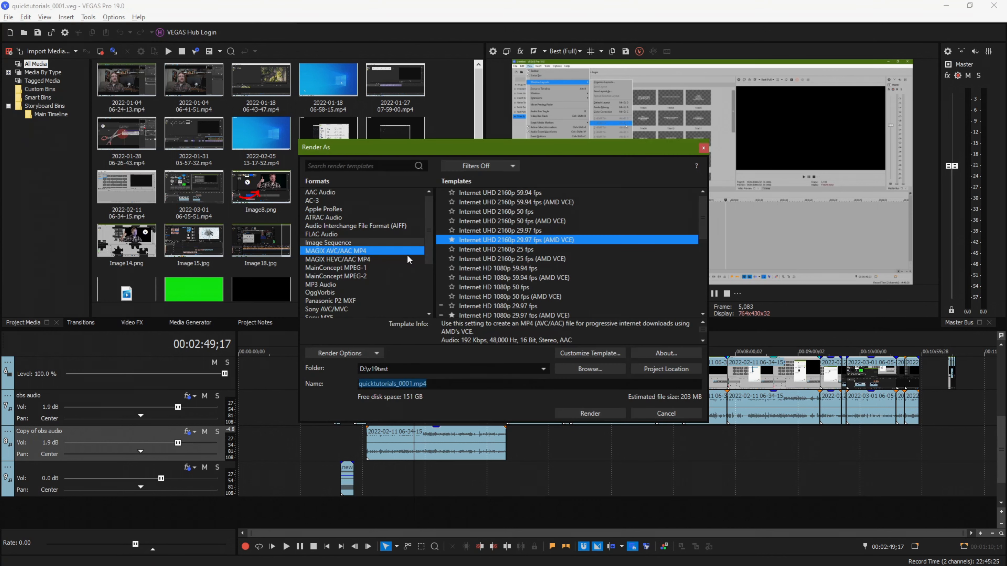
{"action": "left_click", "coordinate": [376, 352]}
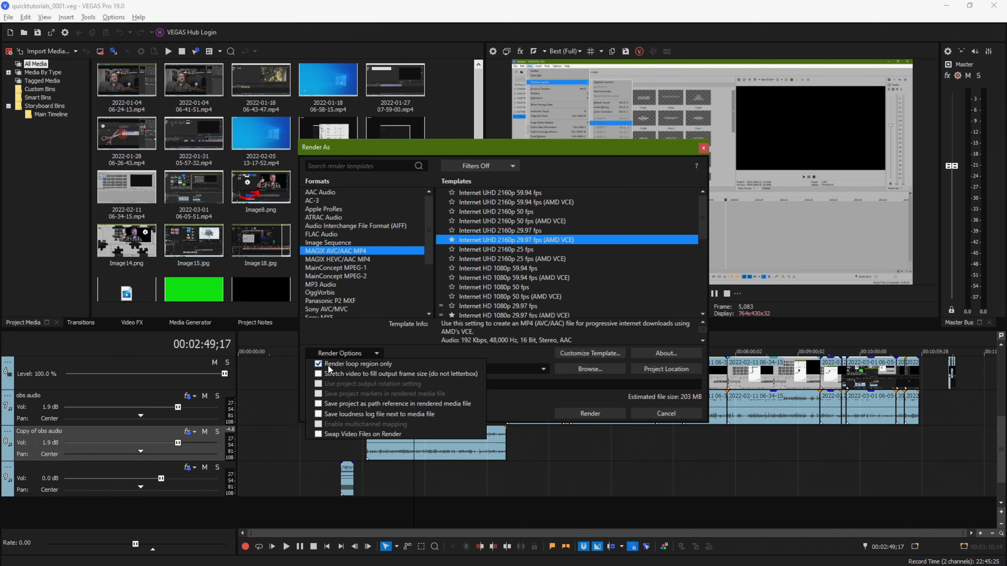
{"action": "left_click", "coordinate": [504, 150]}
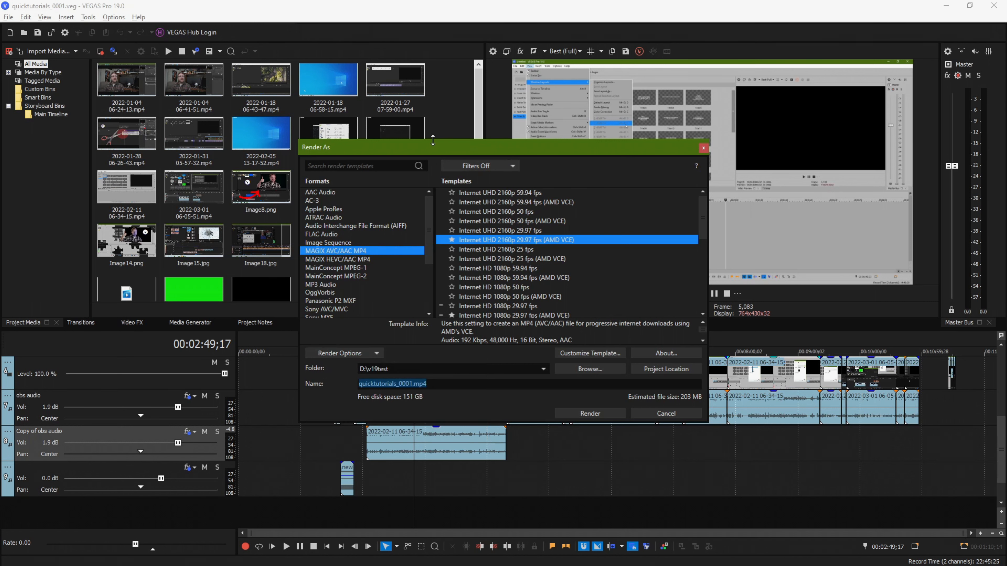
{"action": "left_click_drag", "start_coordinate": [436, 151], "coordinate": [215, 137]}
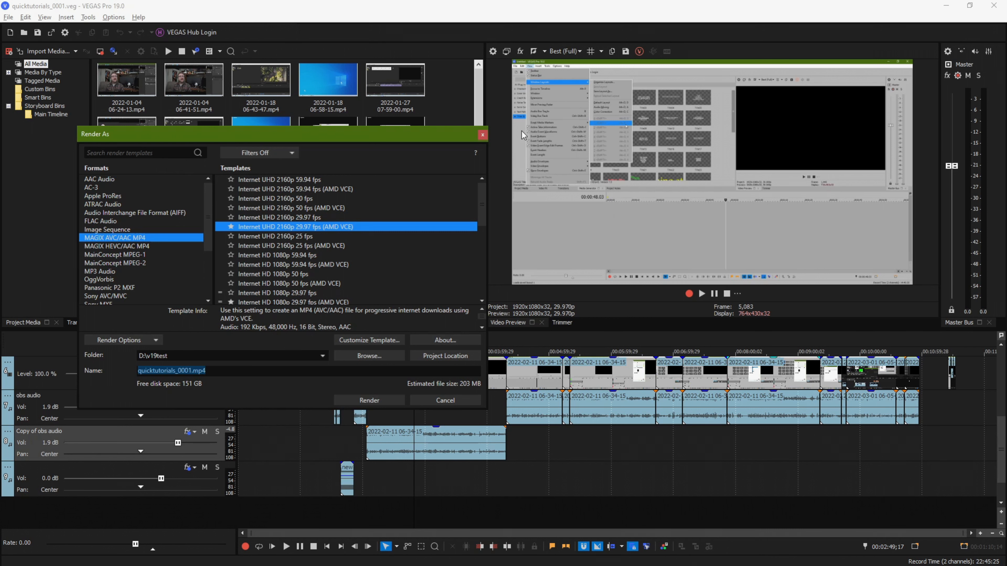
{"action": "left_click", "coordinate": [483, 134]}
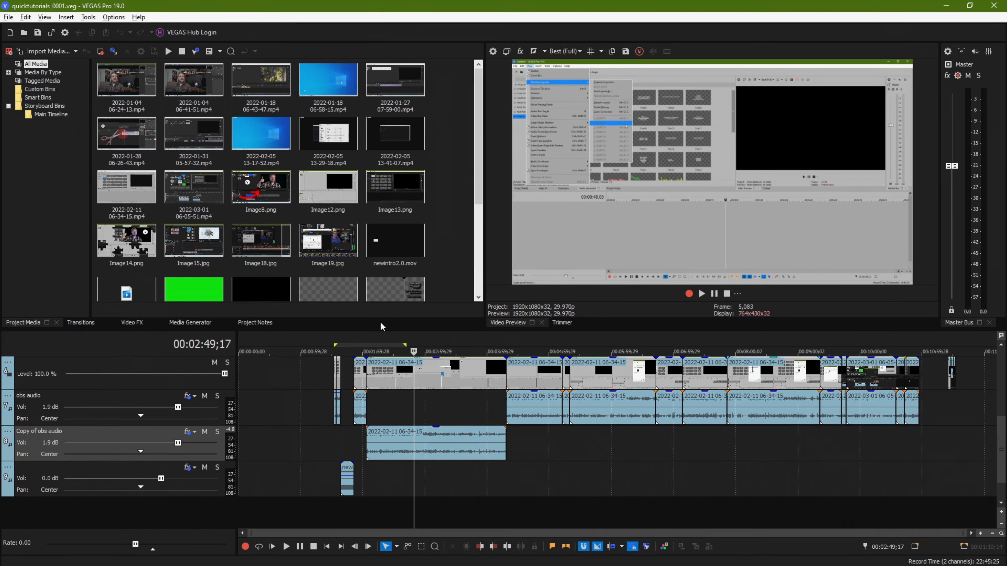
- Examine the empty stretch before the first clip and the gaps around the stray clips after the project's end
{"action": "left_click", "coordinate": [334, 353]}
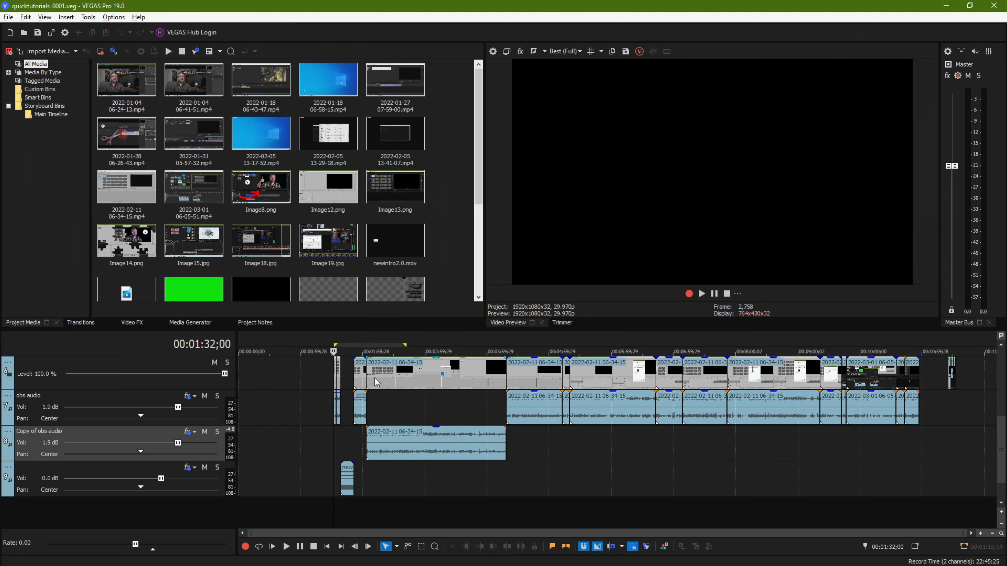
{"action": "left_click", "coordinate": [344, 368]}
{"action": "left_click", "coordinate": [273, 377]}
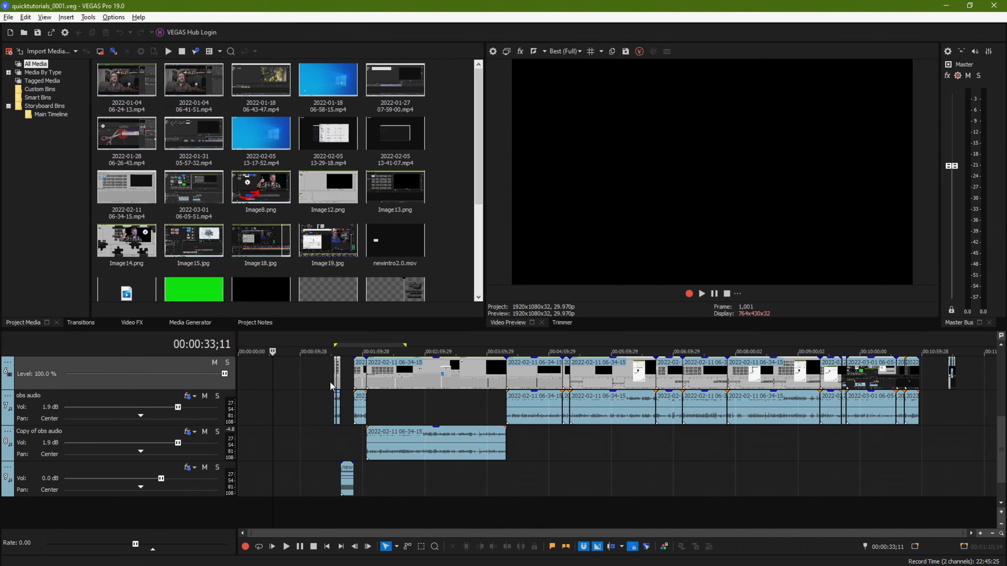
{"action": "left_click_drag", "start_coordinate": [1001, 426], "coordinate": [1001, 400]}
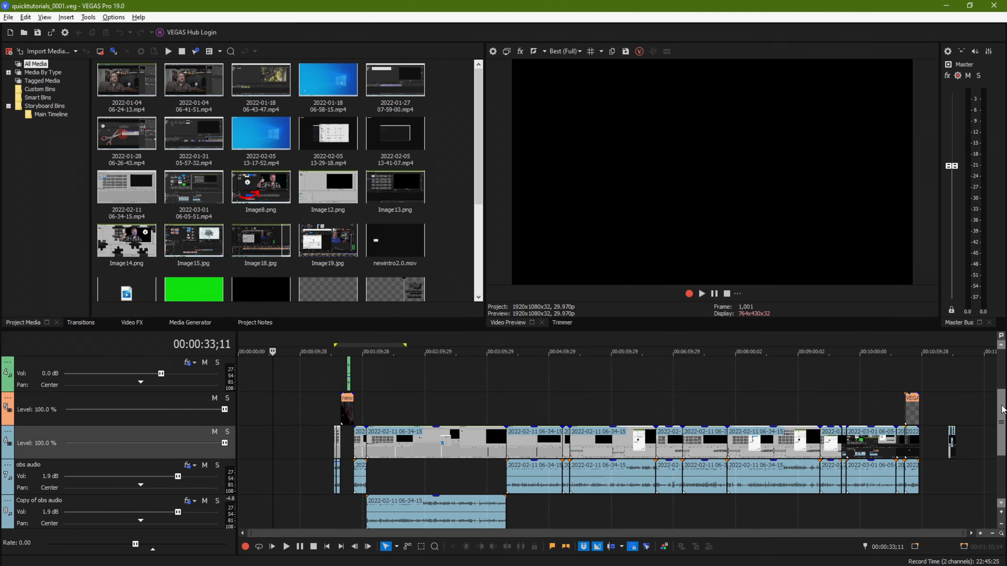
{"action": "left_click_drag", "start_coordinate": [285, 447], "coordinate": [287, 446]}
{"action": "left_click", "coordinate": [935, 444]}
{"action": "left_click", "coordinate": [926, 442]}
{"action": "left_click", "coordinate": [939, 443]}
{"action": "left_click", "coordinate": [976, 446]}
{"action": "mouse_move", "coordinate": [712, 535]}
{"action": "left_mouse_down"}
{"action": "mouse_move", "coordinate": [855, 526]}
{"action": "mouse_move", "coordinate": [708, 551]}
{"action": "left_mouse_up"}
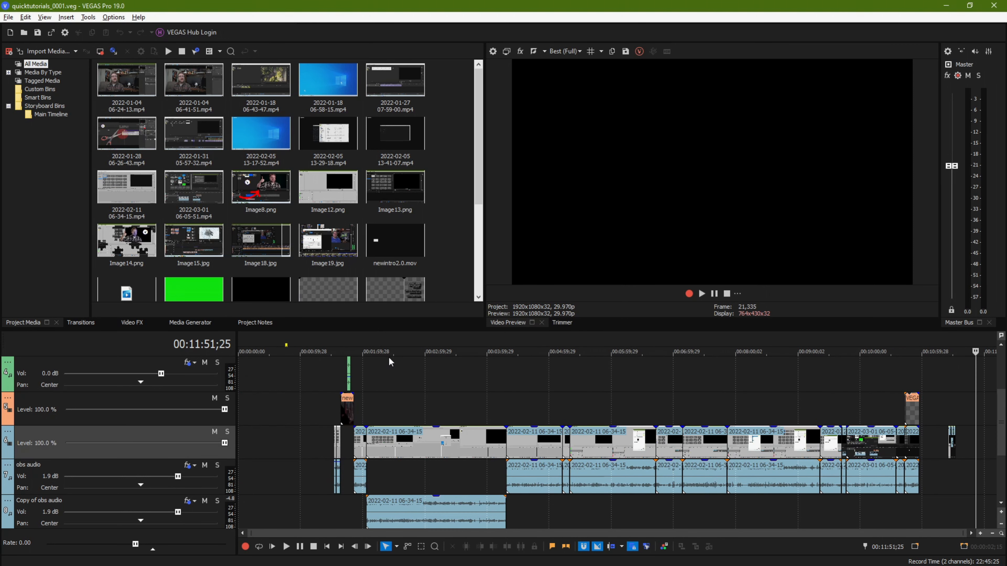
- Set the loop region from the first clip at 00:01:32;00 to the end of the special-thanks title at 00:10:57;05
{"action": "left_click_drag", "start_coordinate": [330, 345], "coordinate": [364, 345]}
{"action": "left_click", "coordinate": [316, 347]}
{"action": "left_click", "coordinate": [313, 348]}
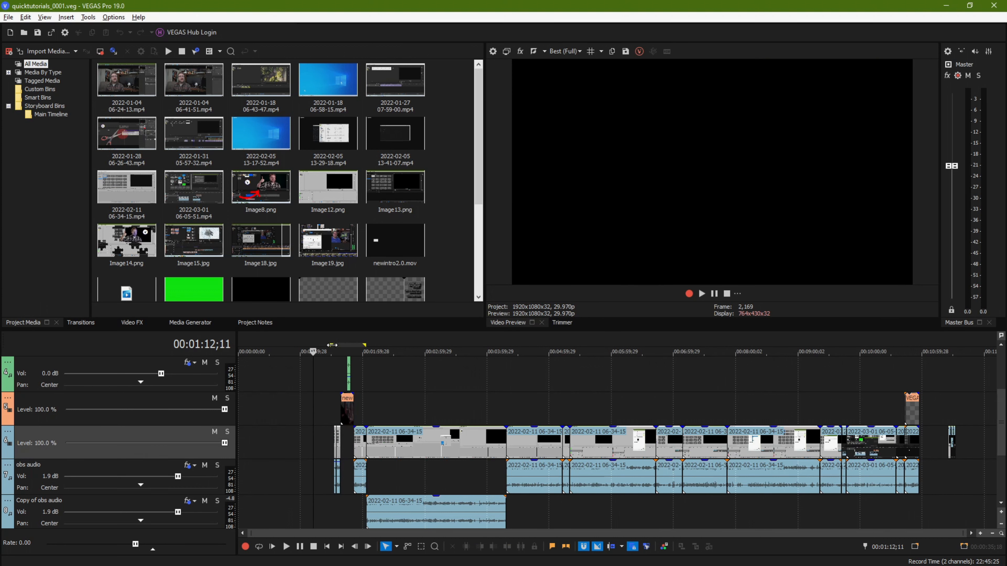
{"action": "left_click_drag", "start_coordinate": [380, 344], "coordinate": [446, 345]}
{"action": "left_click_drag", "start_coordinate": [381, 344], "coordinate": [338, 343]}
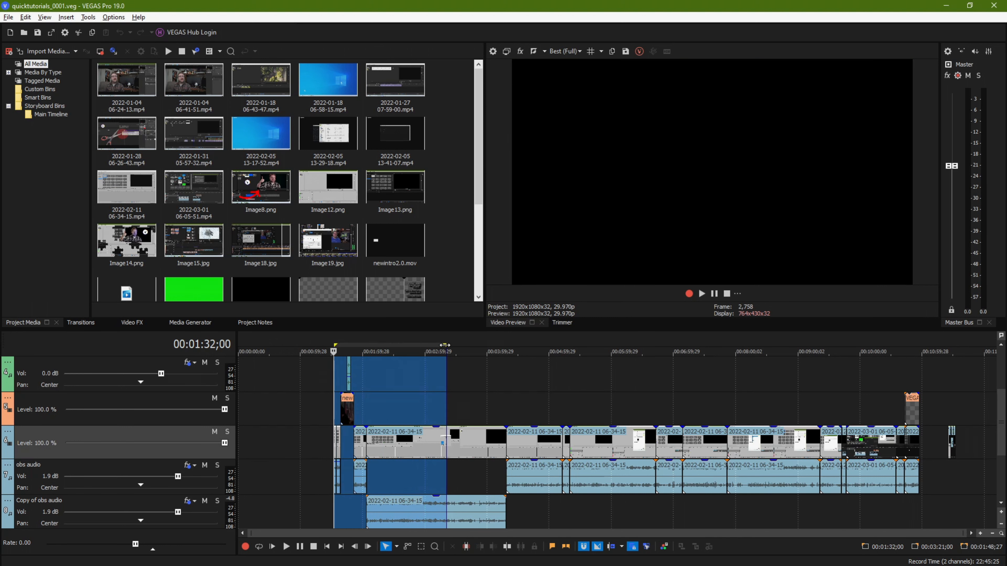
{"action": "left_click_drag", "start_coordinate": [445, 345], "coordinate": [919, 351]}
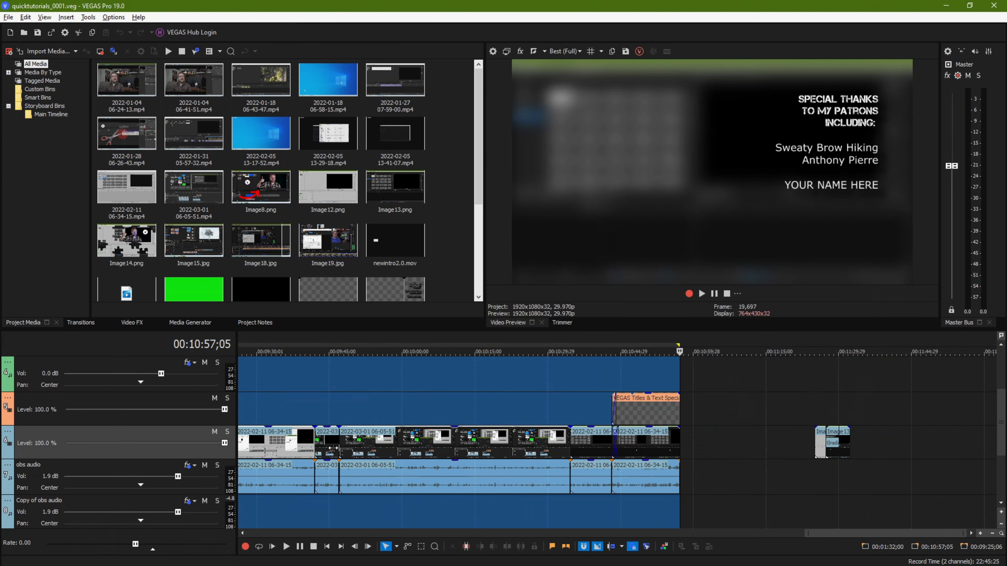
- Inspect closely how the loop region's start and end line up with the first and last clips
{"action": "left_click", "coordinate": [335, 503]}
{"action": "scroll", "coordinate": [337, 499], "scroll_direction": "up", "scroll_amount": 12}
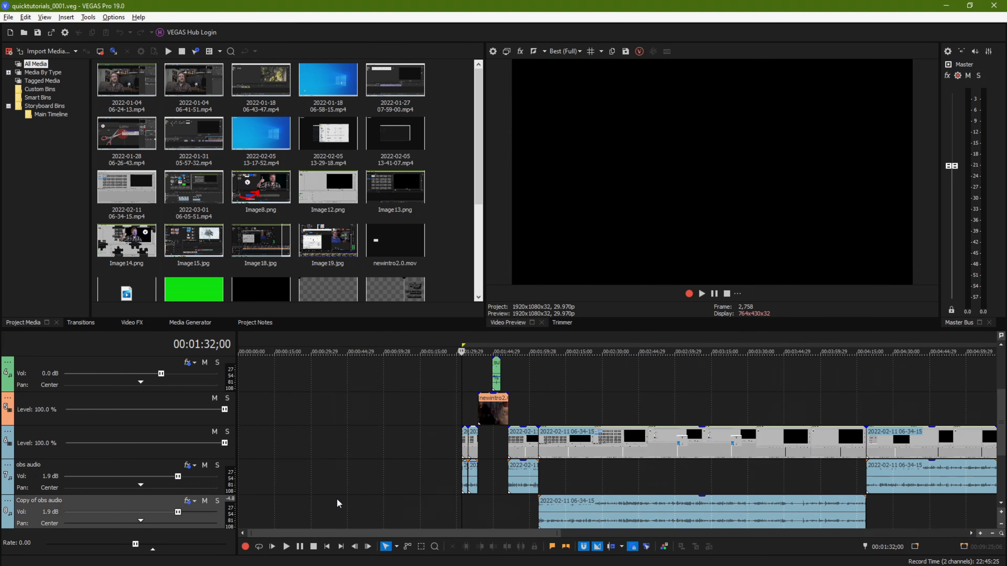
{"action": "scroll", "coordinate": [545, 475], "scroll_direction": "up", "scroll_amount": 8}
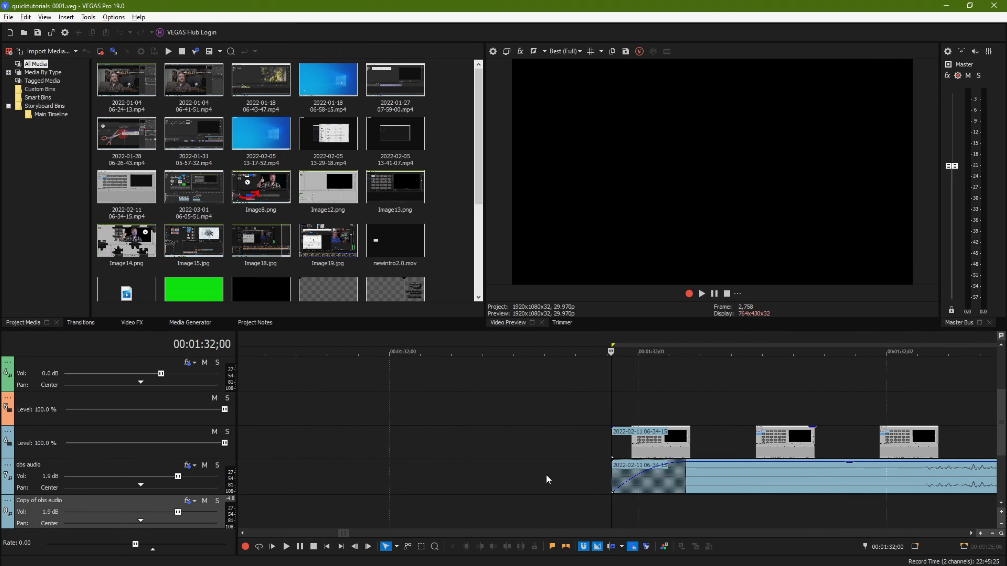
{"action": "scroll", "coordinate": [586, 420], "scroll_direction": "down", "scroll_amount": 10}
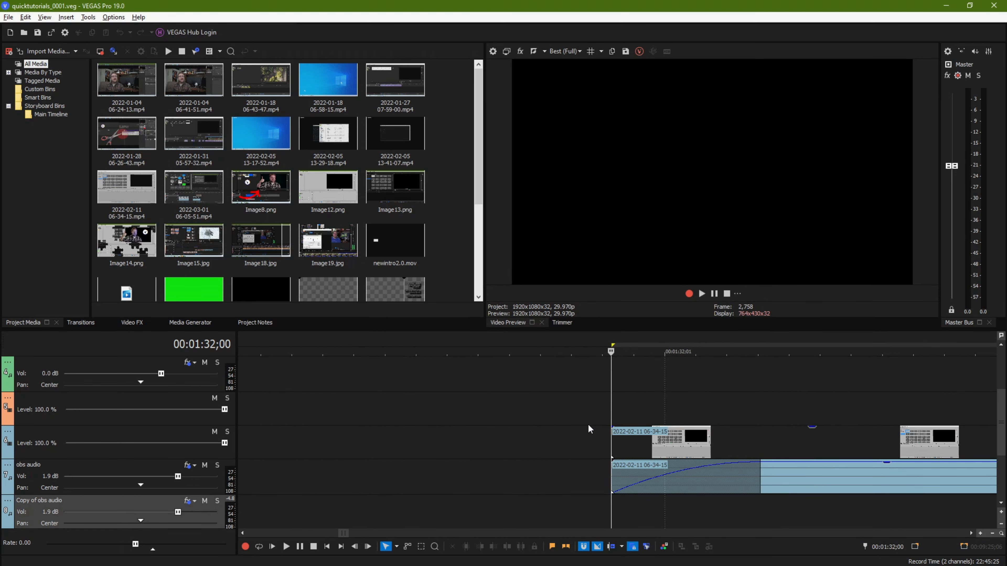
{"action": "scroll", "coordinate": [592, 441], "scroll_direction": "down", "scroll_amount": 10}
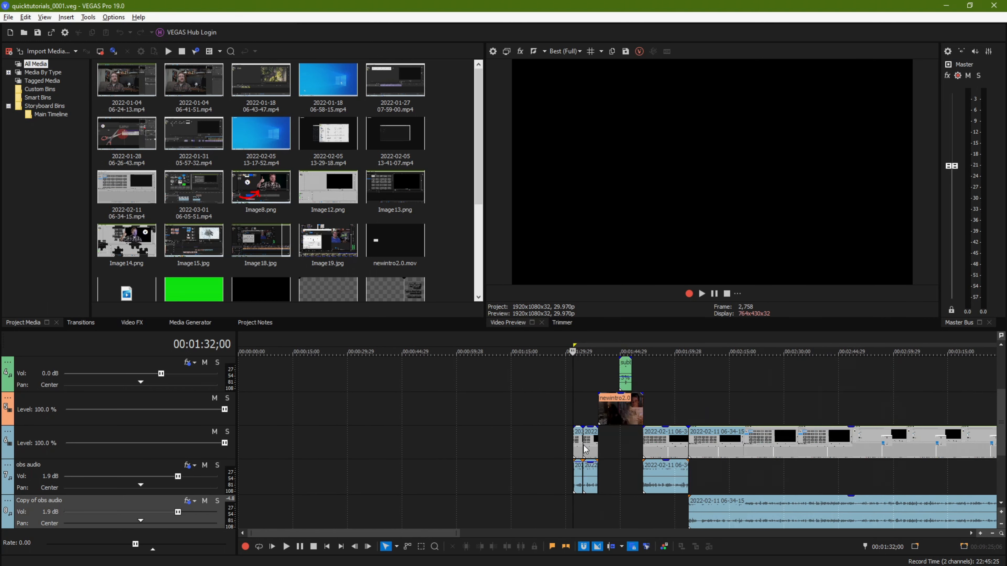
{"action": "scroll", "coordinate": [634, 392], "scroll_direction": "down", "scroll_amount": 5}
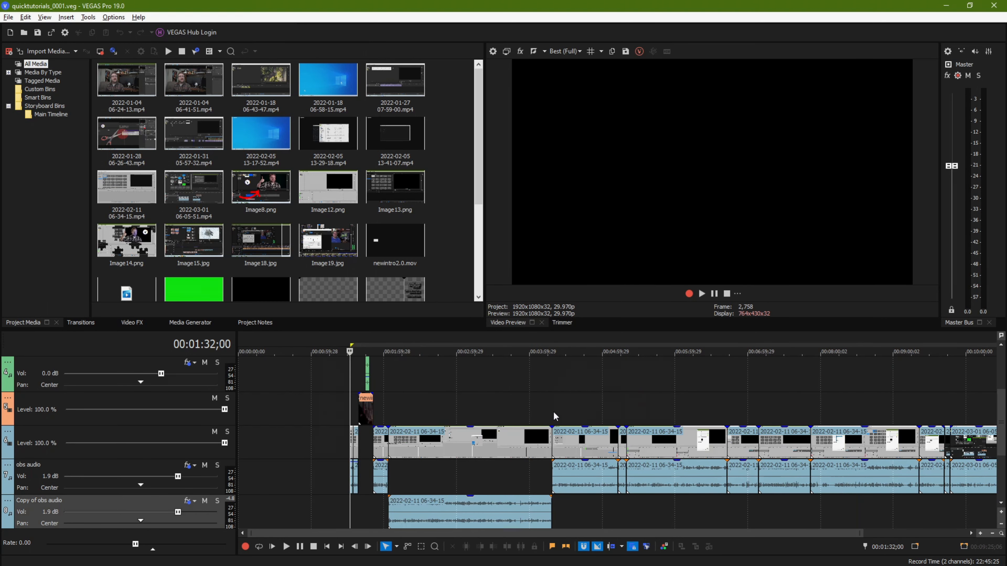
{"action": "scroll", "coordinate": [390, 395], "scroll_direction": "down", "scroll_amount": 1}
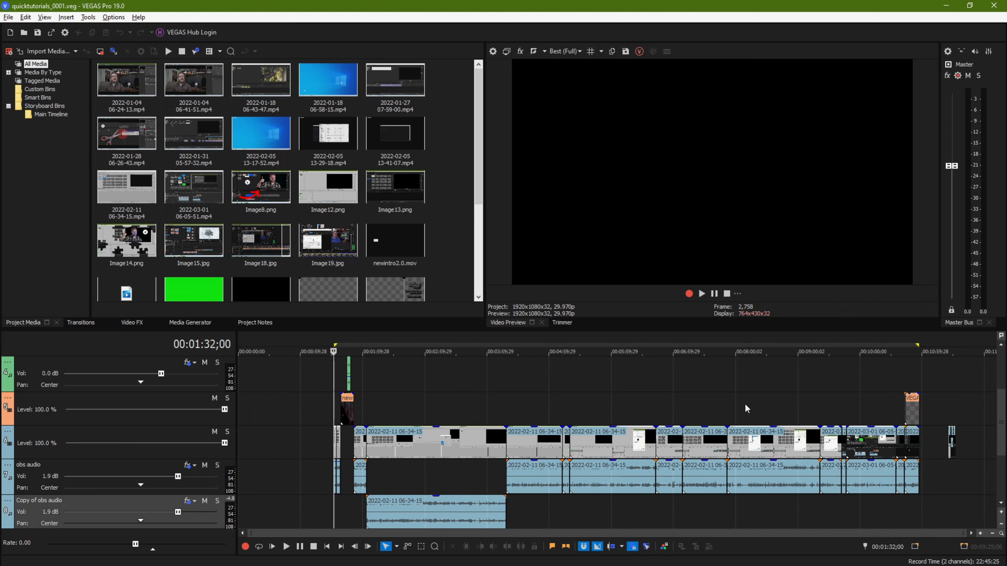
{"action": "left_click", "coordinate": [916, 387]}
{"action": "scroll", "coordinate": [912, 398], "scroll_direction": "up", "scroll_amount": 5}
{"action": "scroll", "coordinate": [700, 389], "scroll_direction": "up", "scroll_amount": 5}
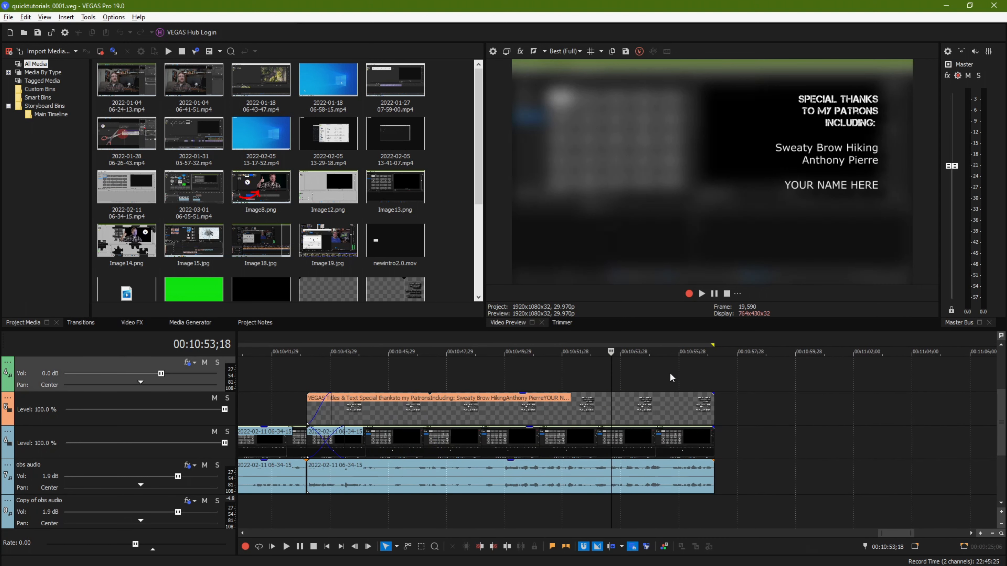
- Trim the end of the special-thanks title event by 14 frames and align the loop region's end with the last clip's end
{"action": "left_click_drag", "start_coordinate": [709, 413], "coordinate": [699, 397]}
{"action": "left_click", "coordinate": [685, 382]}
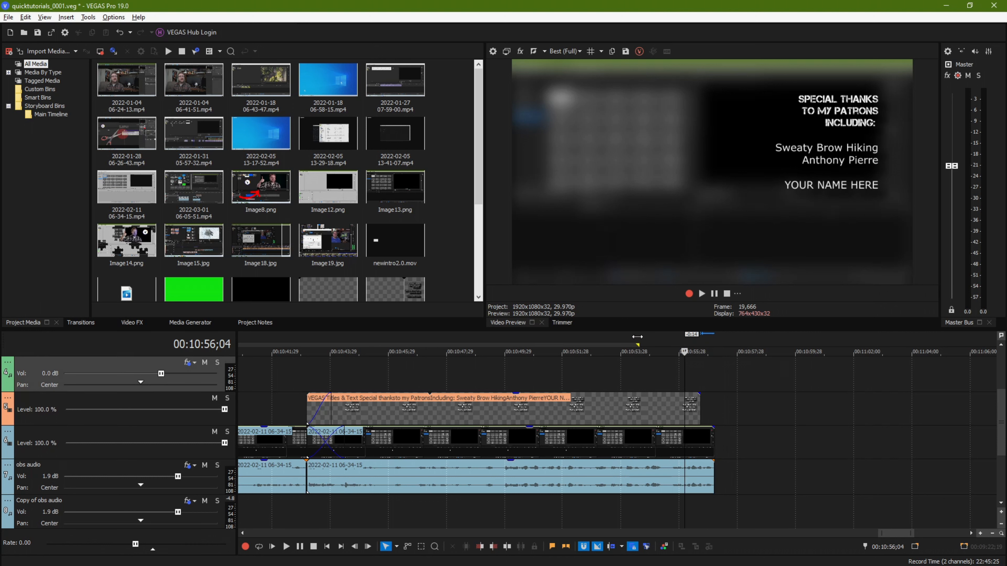
{"action": "scroll", "coordinate": [659, 420], "scroll_direction": "down", "scroll_amount": 10}
{"action": "left_click", "coordinate": [827, 398]}
{"action": "mouse_move", "coordinate": [916, 342]}
{"action": "left_mouse_down"}
{"action": "mouse_move", "coordinate": [893, 344]}
{"action": "mouse_move", "coordinate": [914, 344]}
{"action": "left_mouse_up"}
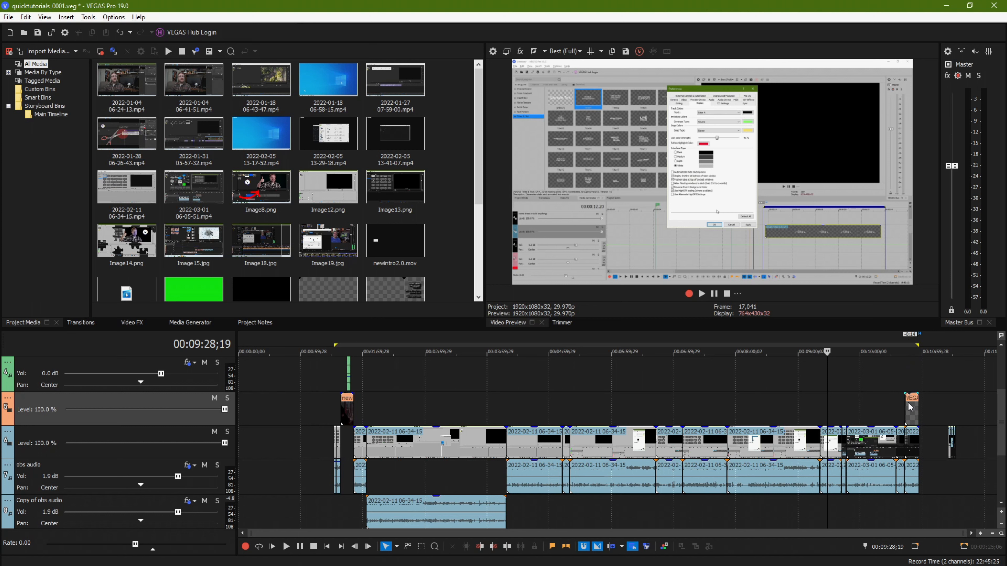
- Extend the special-thanks title event by 14 frames so it ends with the clips below at 00:10:57;05
{"action": "left_click", "coordinate": [915, 414]}
{"action": "scroll", "coordinate": [623, 414], "scroll_direction": "up", "scroll_amount": 5}
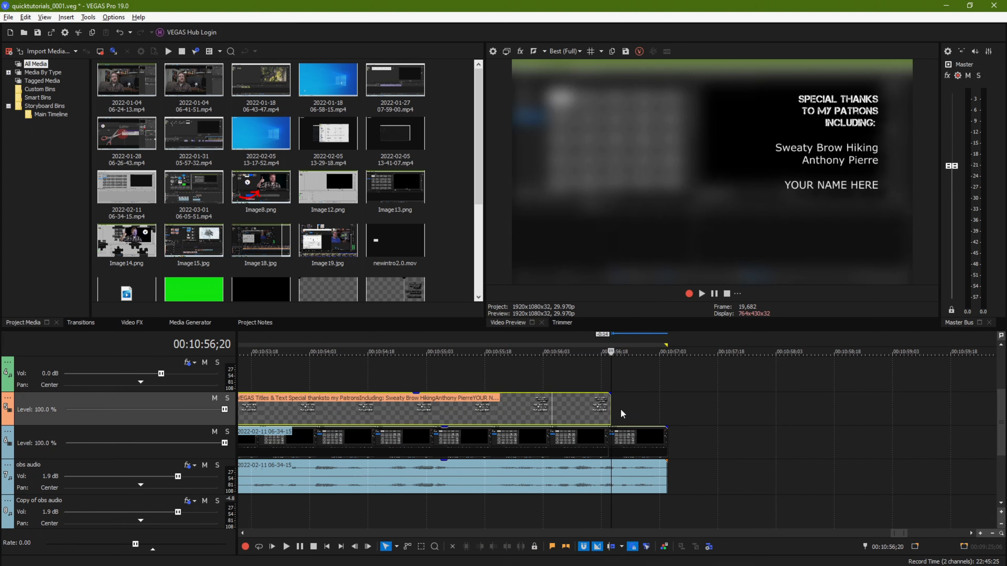
{"action": "left_click_drag", "start_coordinate": [609, 407], "coordinate": [667, 407]}
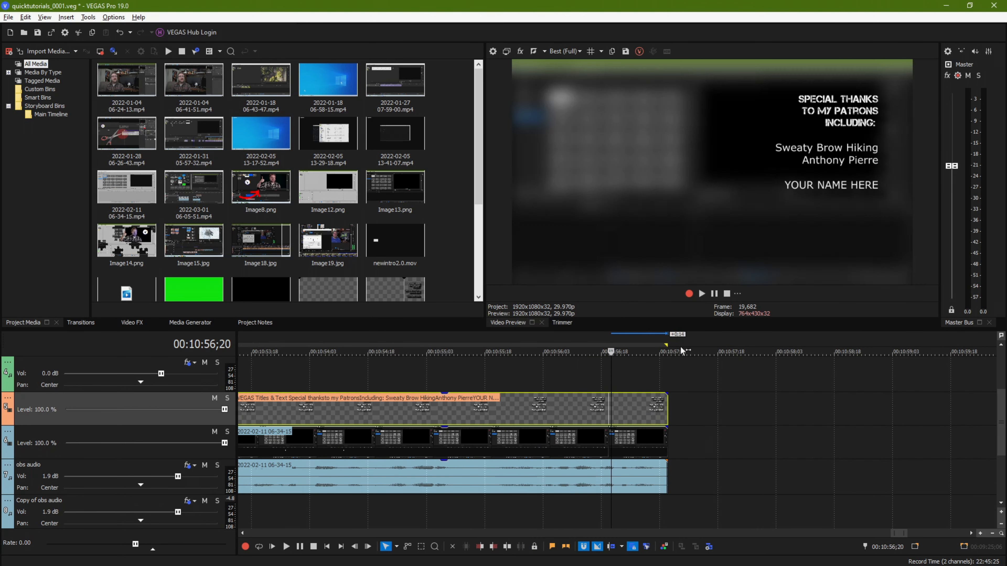
{"action": "left_click", "coordinate": [668, 350]}
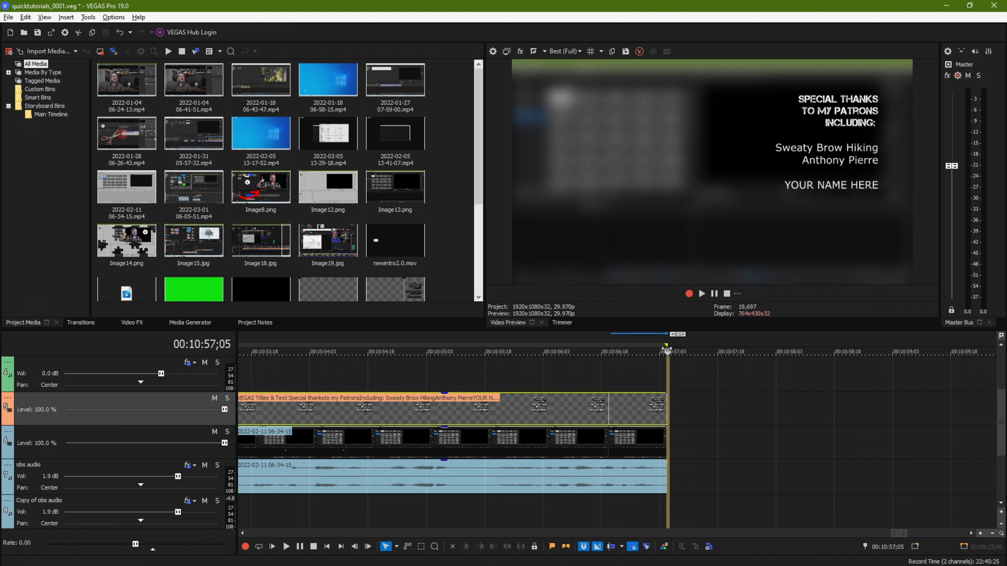
{"action": "left_click", "coordinate": [667, 383]}
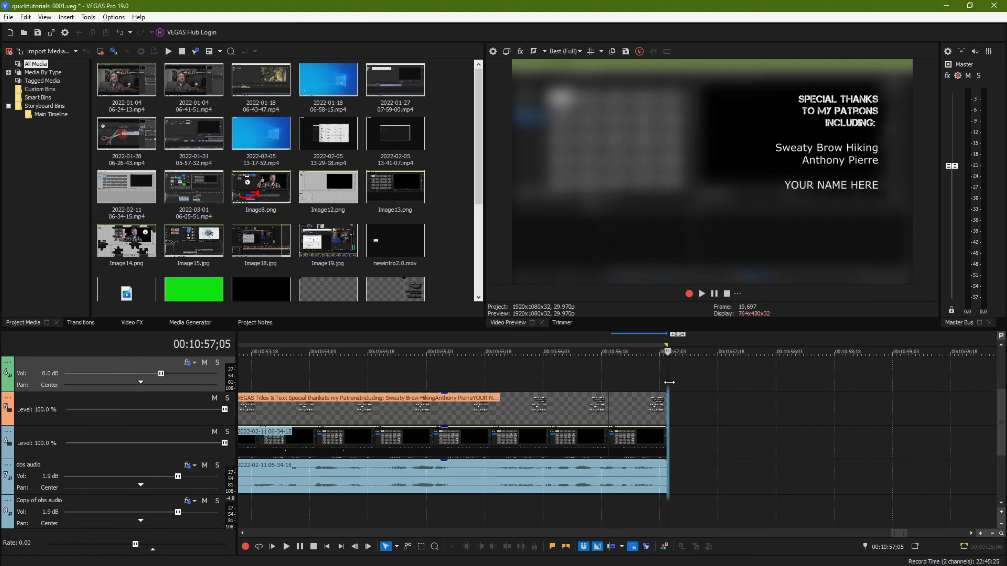
{"action": "left_click", "coordinate": [555, 355]}
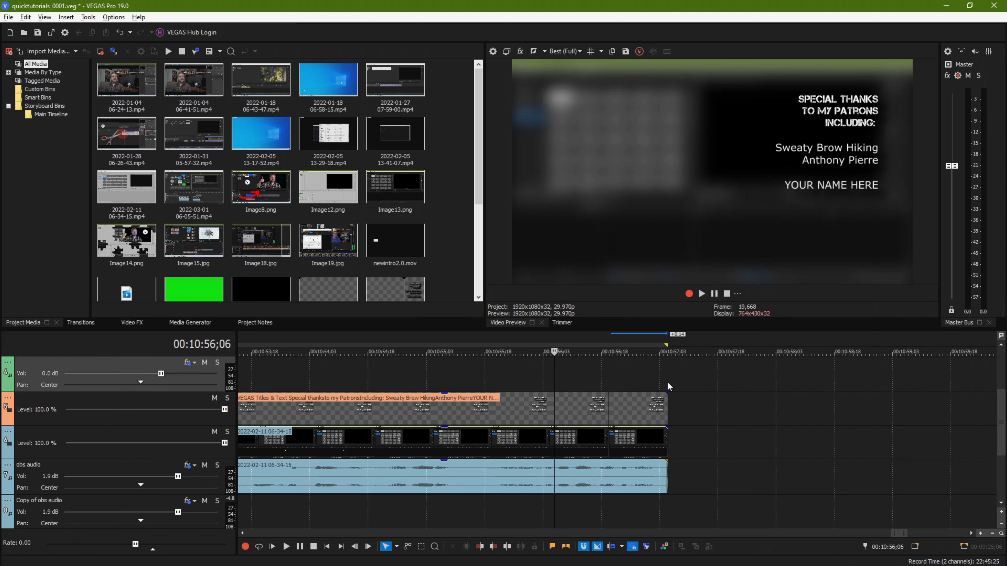
- Check the loop region's start at the first clip and its end at the last clip across the whole project
{"action": "left_click", "coordinate": [670, 491]}
{"action": "scroll", "coordinate": [618, 471], "scroll_direction": "down", "scroll_amount": 10}
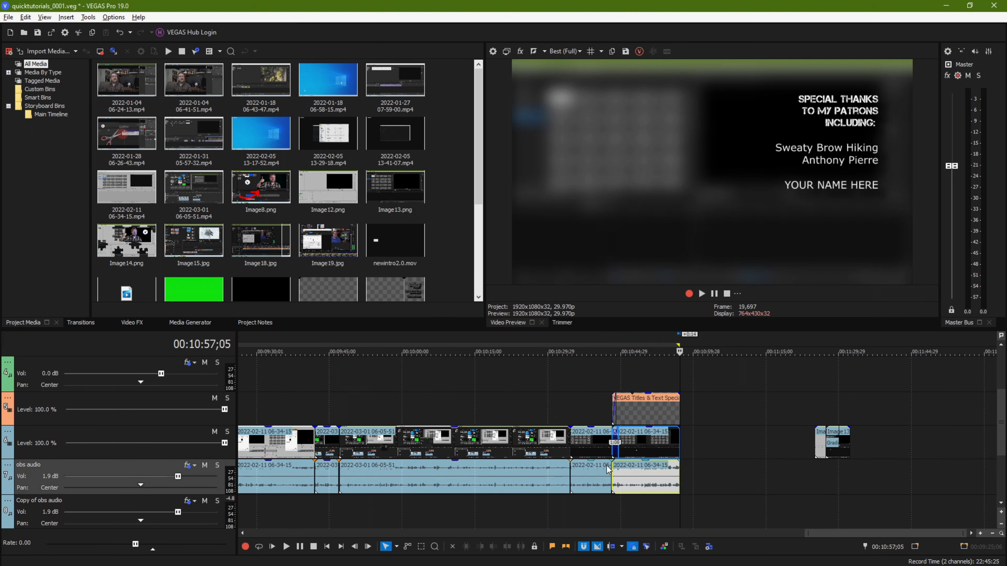
{"action": "scroll", "coordinate": [555, 436], "scroll_direction": "down", "scroll_amount": 2}
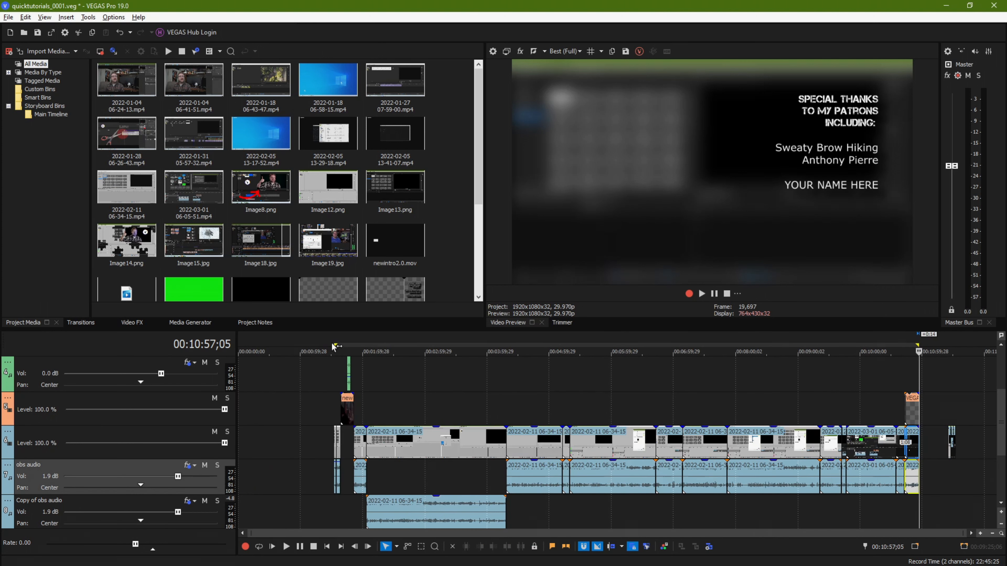
{"action": "left_click_drag", "start_coordinate": [331, 345], "coordinate": [333, 345]}
{"action": "left_click", "coordinate": [876, 365]}
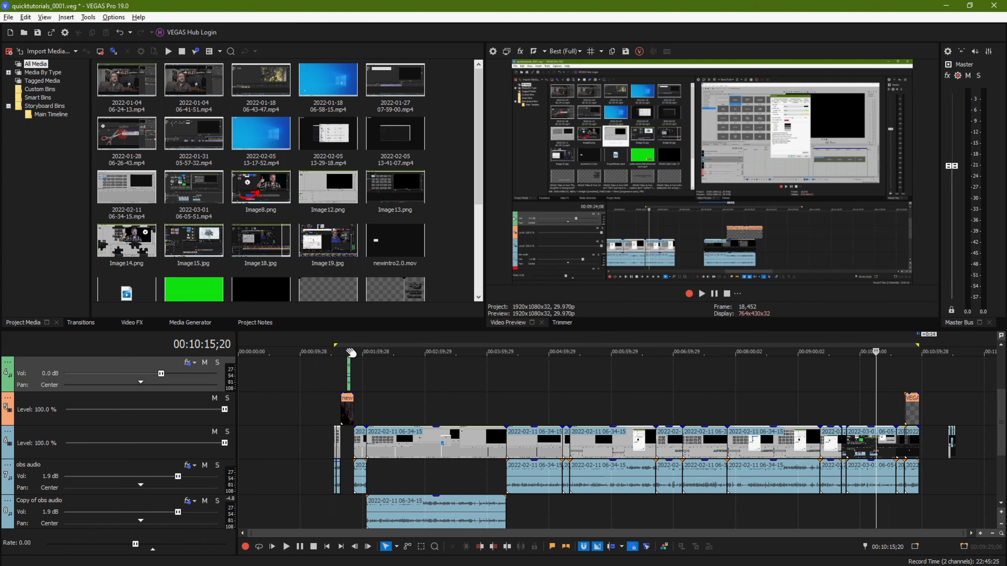
- Bring up the Render As settings and examine the Render loop region only option
{"action": "left_click", "coordinate": [5, 18]}
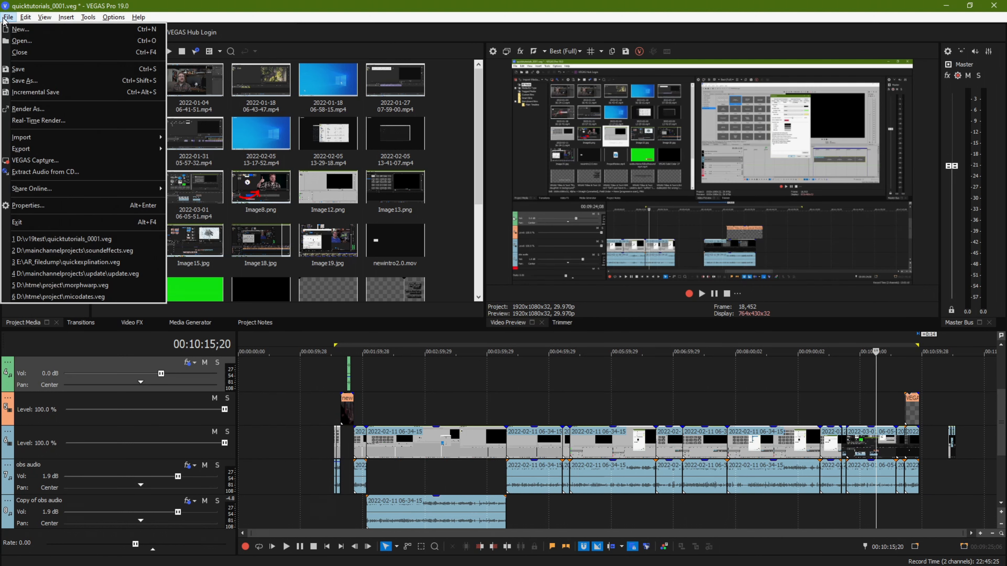
{"action": "left_click", "coordinate": [62, 112]}
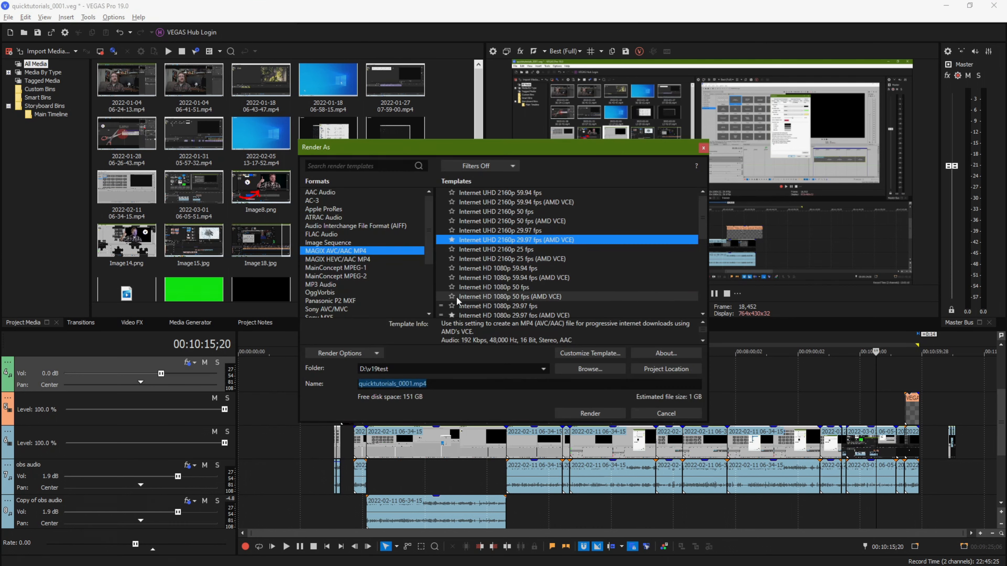
{"action": "left_click", "coordinate": [357, 353]}
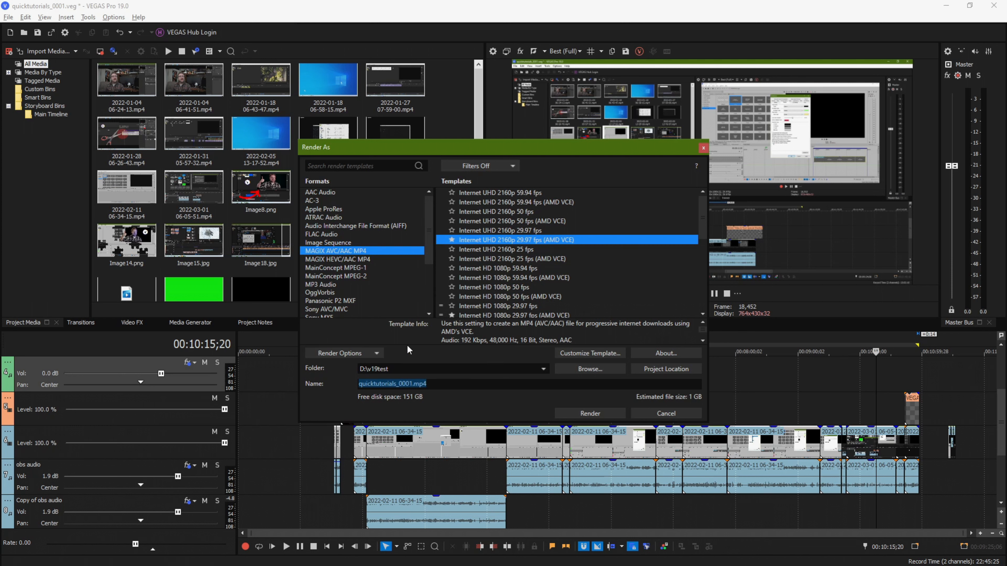
{"action": "left_click", "coordinate": [376, 356]}
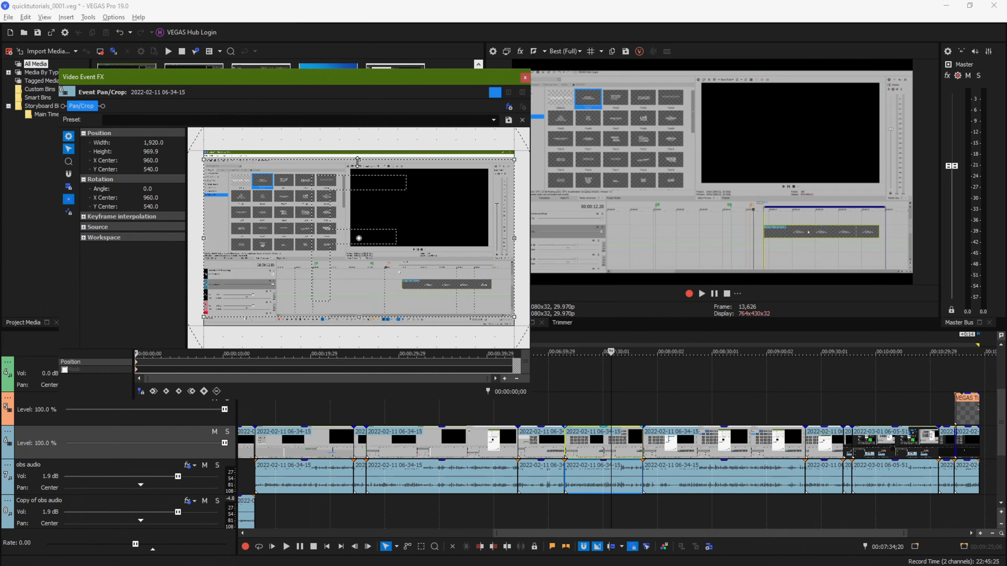
{"action": "left_click_drag", "start_coordinate": [414, 49], "coordinate": [312, 75]}
{"action": "left_click_drag", "start_coordinate": [312, 148], "coordinate": [312, 174]}
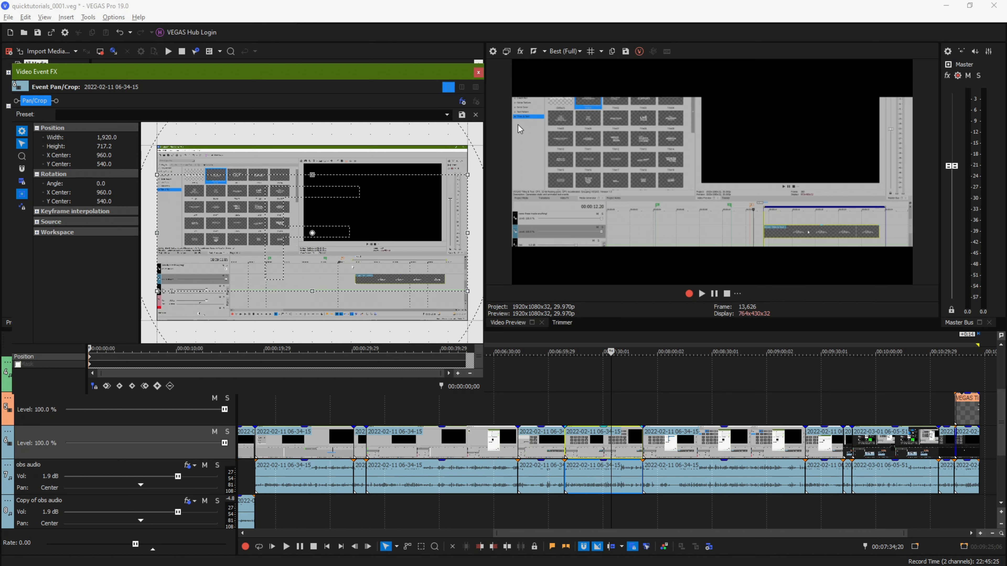
{"action": "left_click_drag", "start_coordinate": [466, 224], "coordinate": [464, 221]}
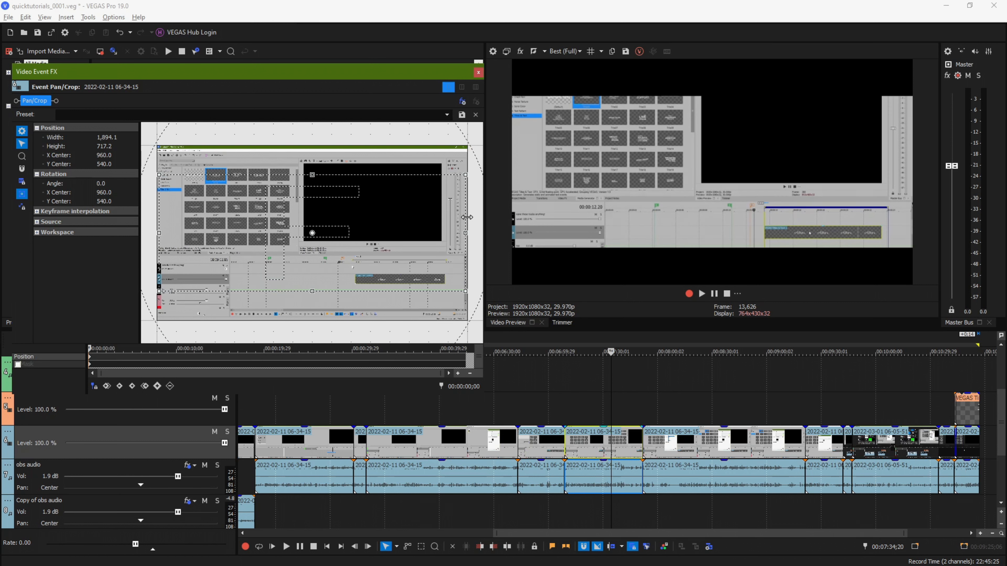
{"action": "left_click_drag", "start_coordinate": [466, 232], "coordinate": [468, 233]}
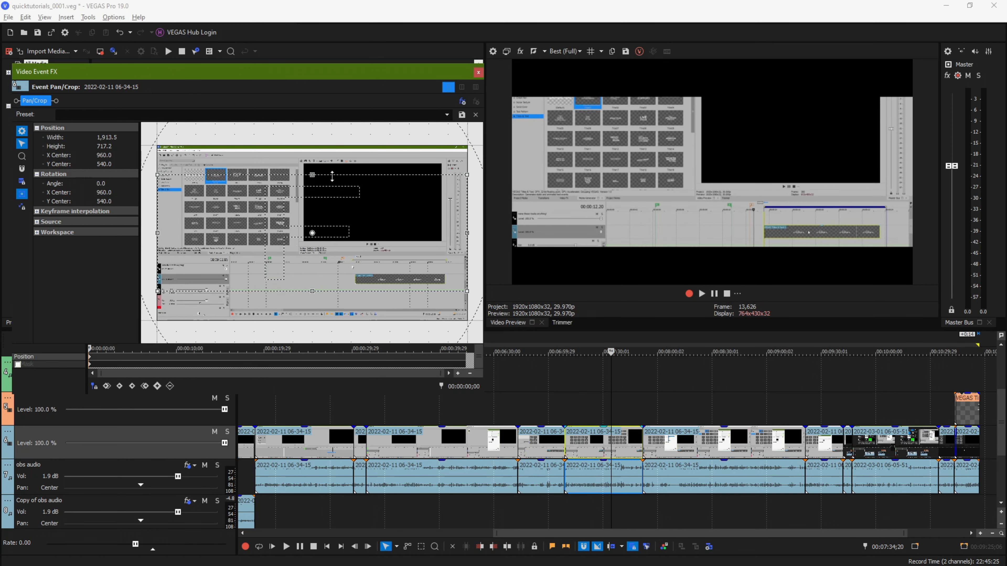
{"action": "mouse_move", "coordinate": [313, 175]}
{"action": "left_mouse_down"}
{"action": "mouse_move", "coordinate": [314, 147]}
{"action": "mouse_move", "coordinate": [316, 175]}
{"action": "left_mouse_up"}
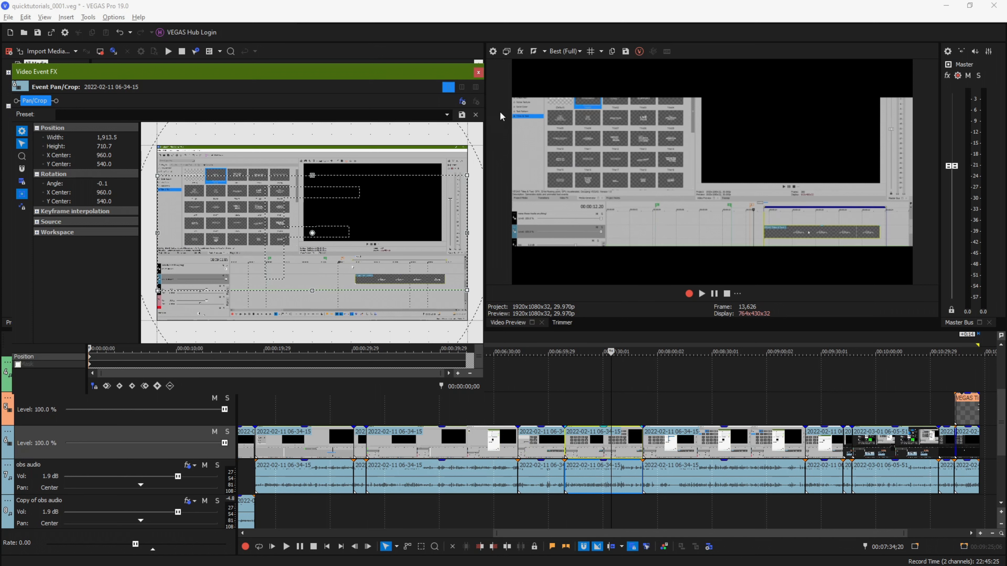
{"action": "left_click", "coordinate": [478, 72]}
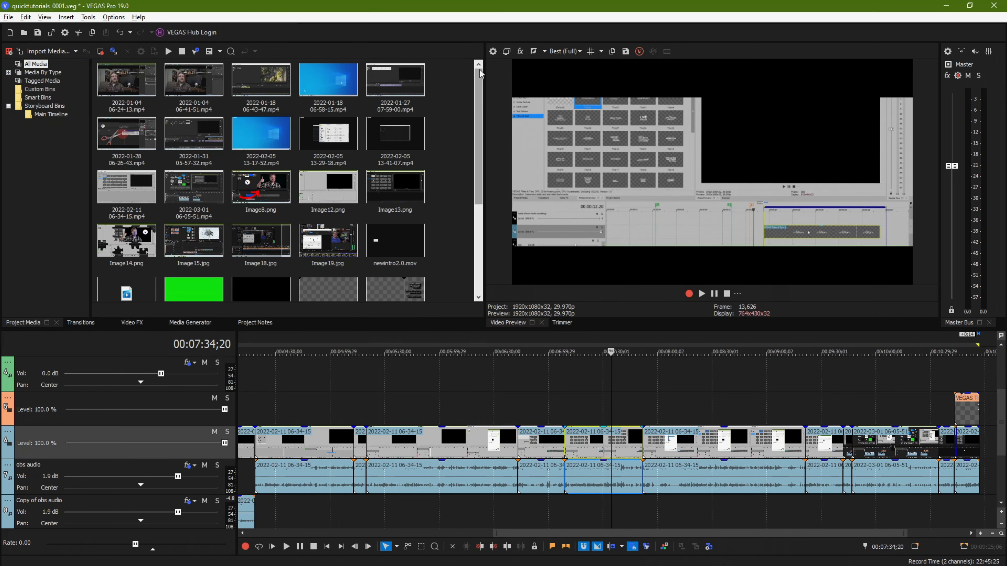
- Review the project's frame width and height in the project properties, leaving them as they are
{"action": "left_click", "coordinate": [492, 51]}
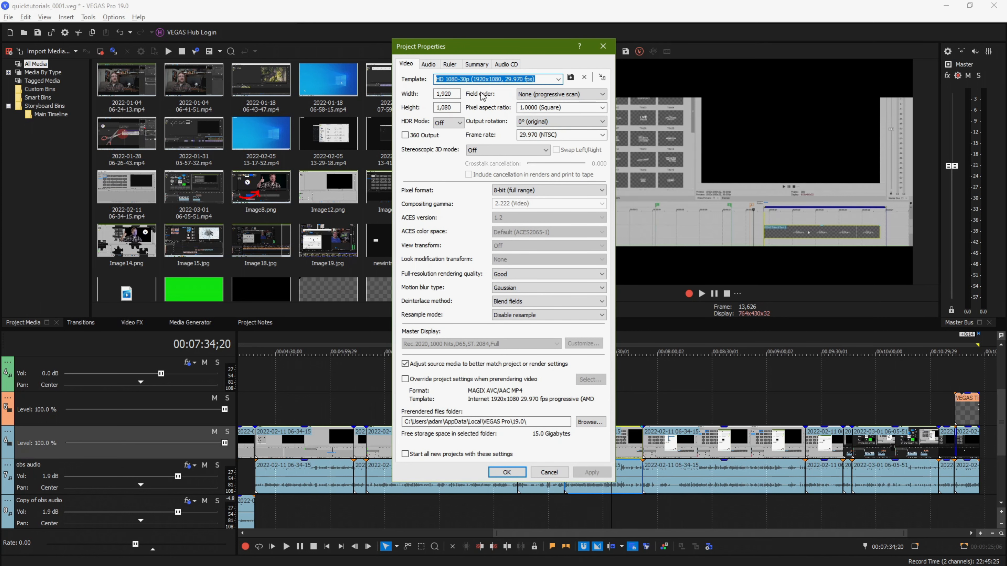
{"action": "left_click", "coordinate": [456, 95]}
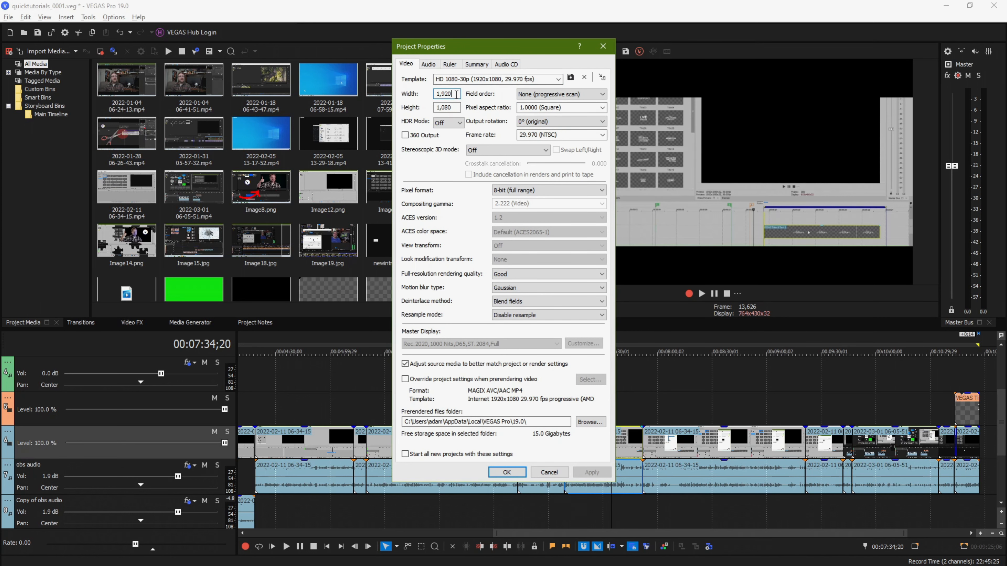
{"action": "left_click", "coordinate": [457, 107]}
{"action": "left_click", "coordinate": [603, 46]}
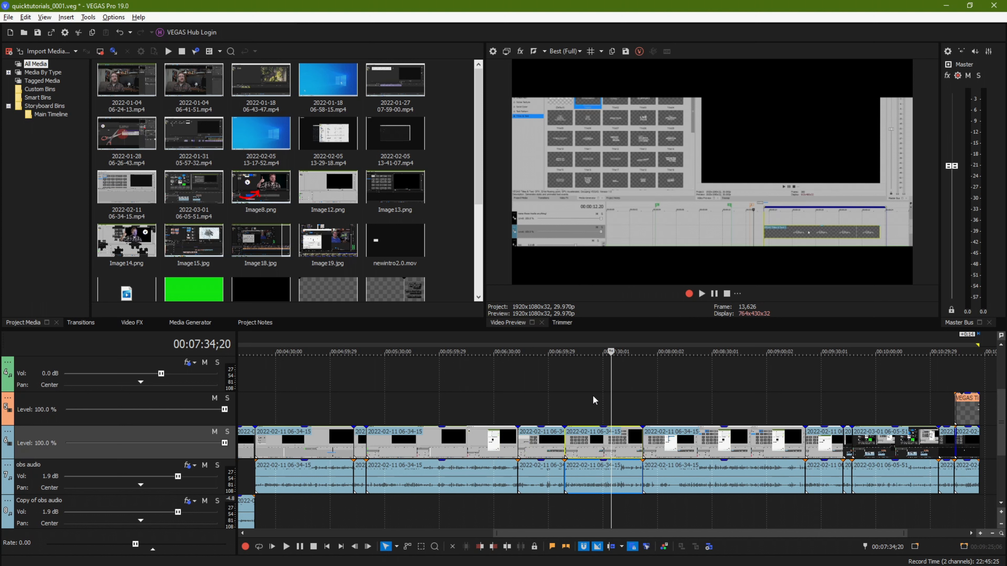
- Compare the preview at 00:07:30;11 with the cropped event's preview at 00:07:41;26
{"action": "right_click", "coordinate": [596, 411]}
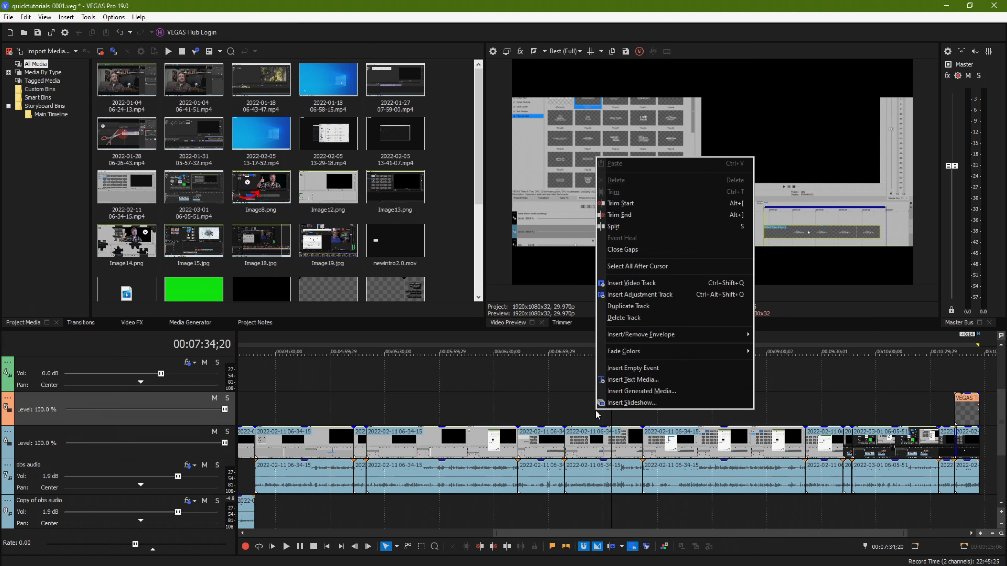
{"action": "left_click", "coordinate": [556, 366]}
{"action": "left_click", "coordinate": [604, 408]}
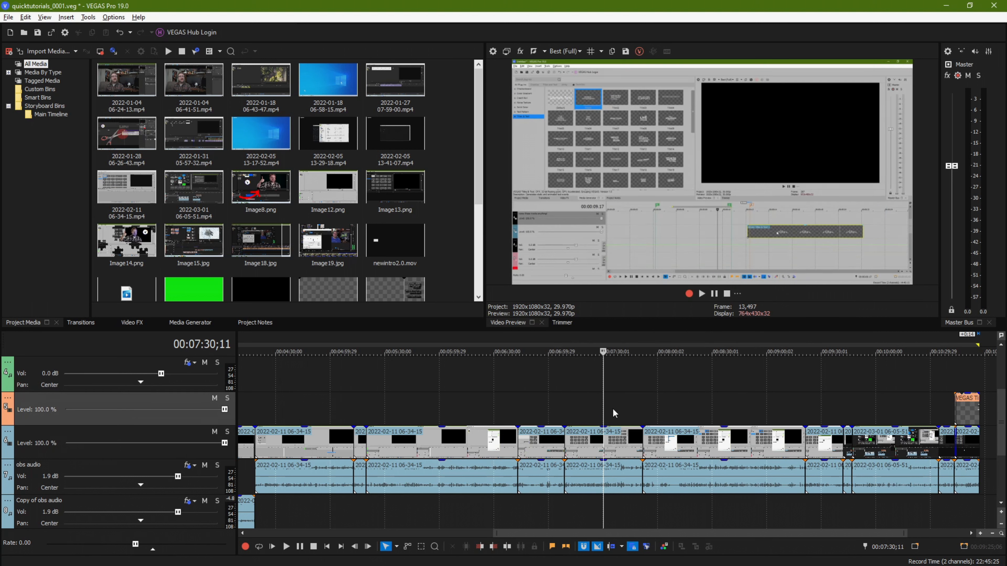
{"action": "left_click", "coordinate": [676, 412]}
{"action": "left_click", "coordinate": [624, 412]}
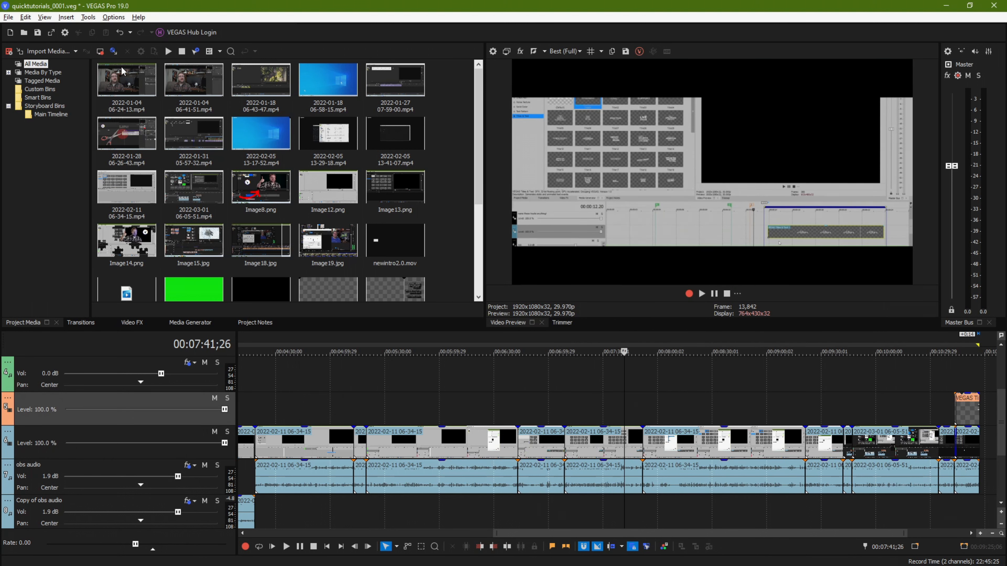
- Examine the Stretch video to fill output frame size (do not letterbox) render option, then close the render settings
{"action": "left_click", "coordinate": [9, 17]}
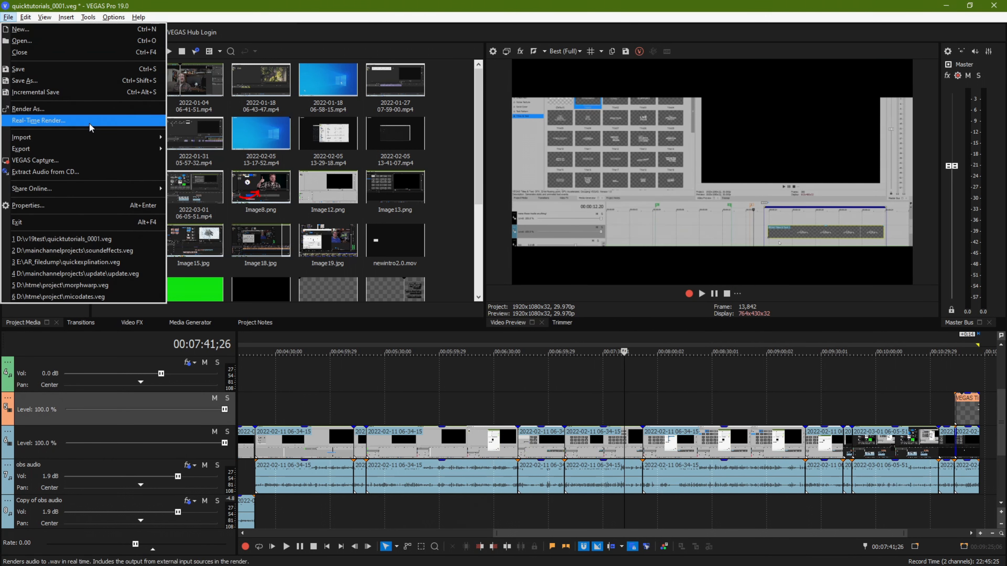
{"action": "left_click", "coordinate": [91, 114]}
{"action": "left_click_drag", "start_coordinate": [654, 153], "coordinate": [498, 144]}
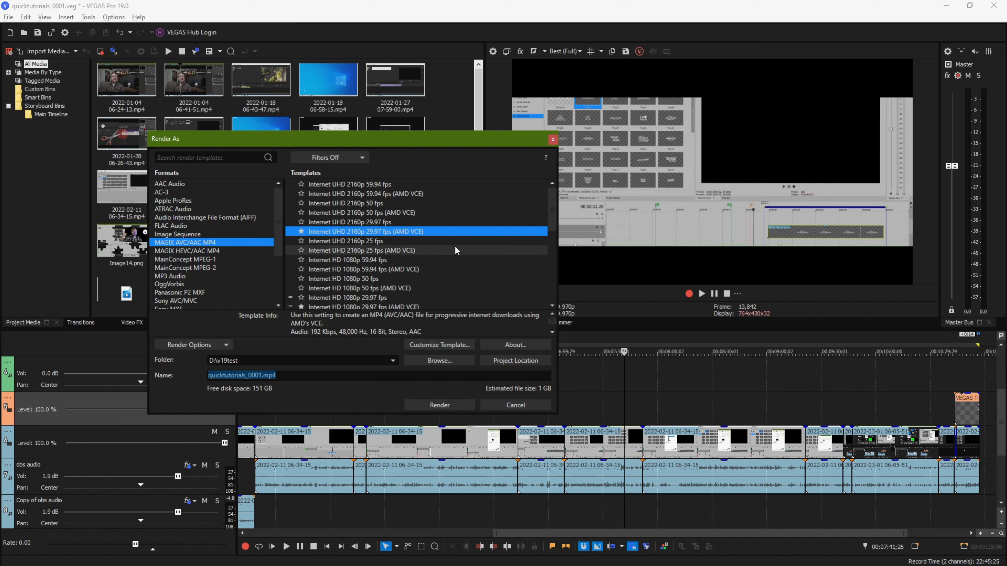
{"action": "left_click", "coordinate": [213, 349]}
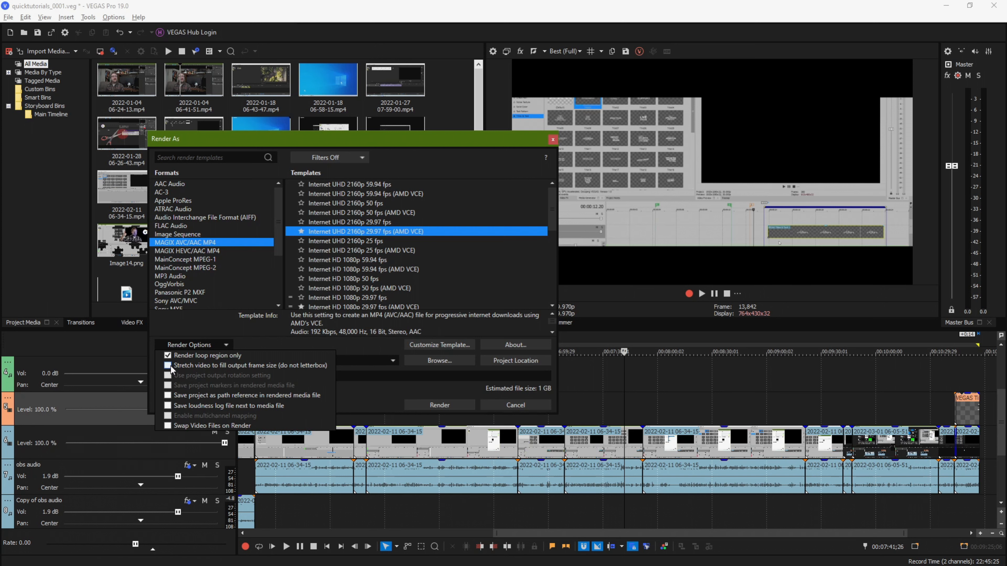
{"action": "left_click", "coordinate": [662, 413]}
{"action": "left_click", "coordinate": [555, 141]}
- Place the cursor at 00:01:44;18 over the intro clip and inspect the events around it
{"action": "left_click", "coordinate": [271, 411]}
{"action": "scroll", "coordinate": [352, 425], "scroll_direction": "down", "scroll_amount": 3}
{"action": "left_click", "coordinate": [351, 429]}
{"action": "scroll", "coordinate": [352, 427], "scroll_direction": "up", "scroll_amount": 3}
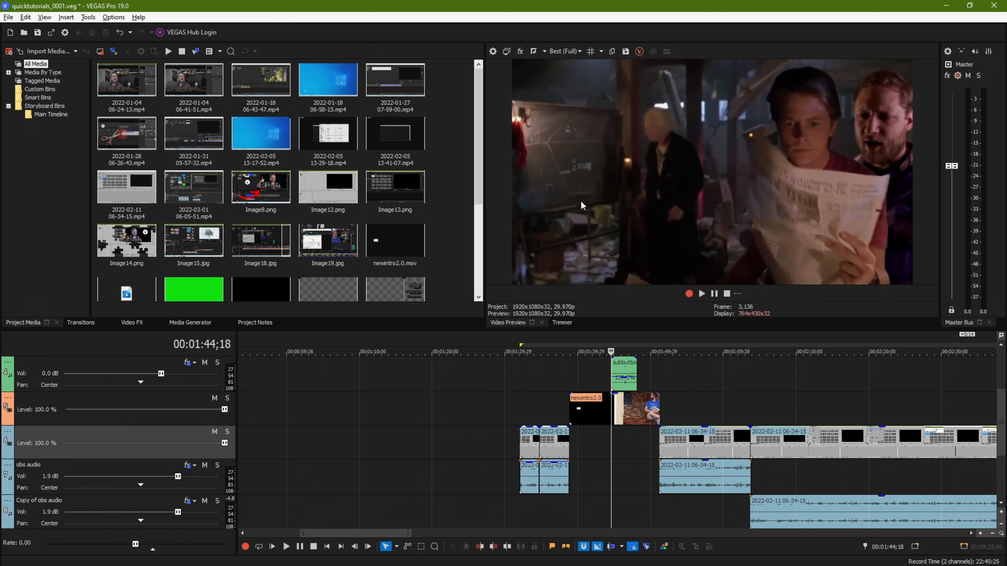
{"action": "scroll", "coordinate": [589, 382], "scroll_direction": "up", "scroll_amount": 3}
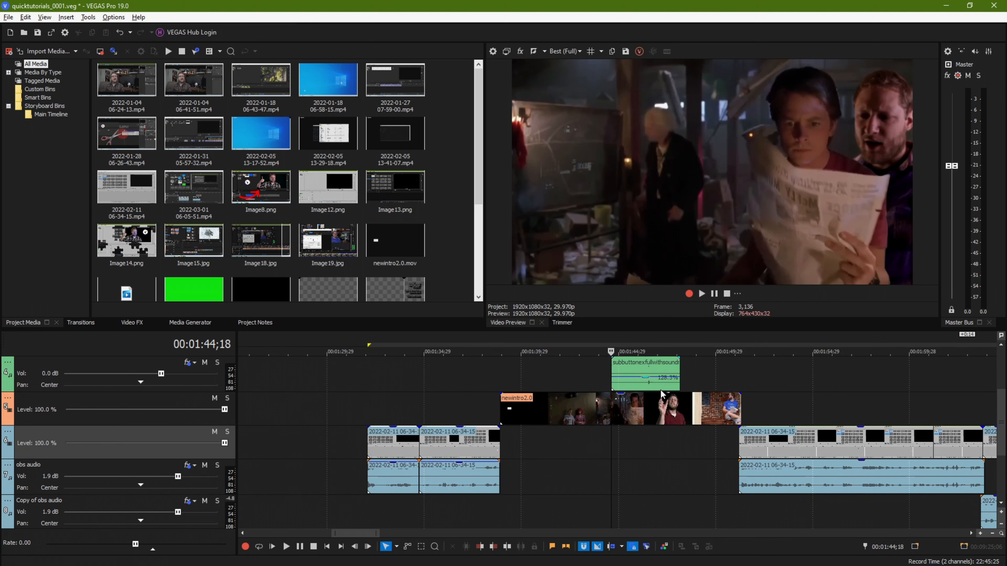
{"action": "scroll", "coordinate": [662, 394], "scroll_direction": "down", "scroll_amount": 3}
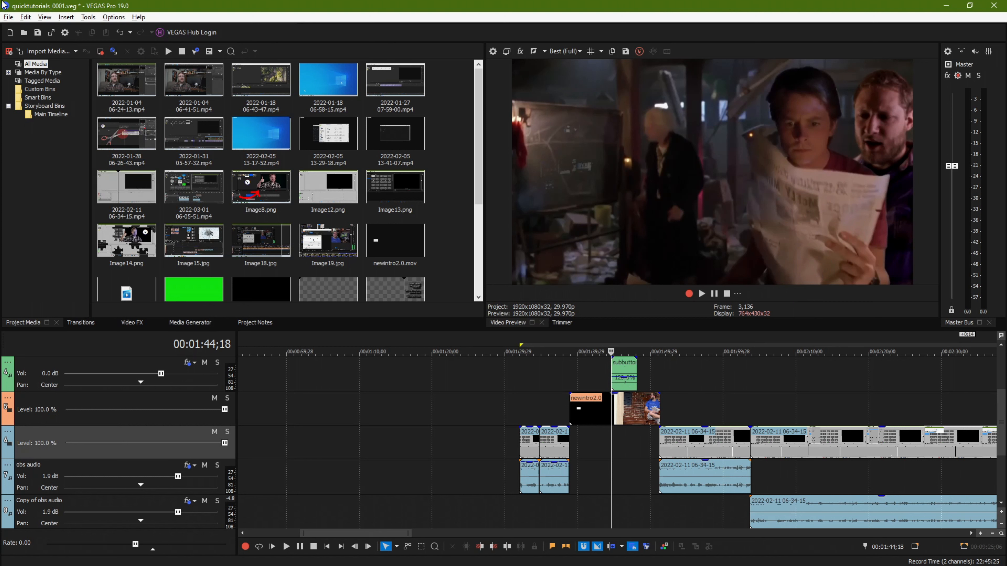
- Reopen the Render As settings and examine the Use project output rotation setting option
{"action": "left_click", "coordinate": [8, 18]}
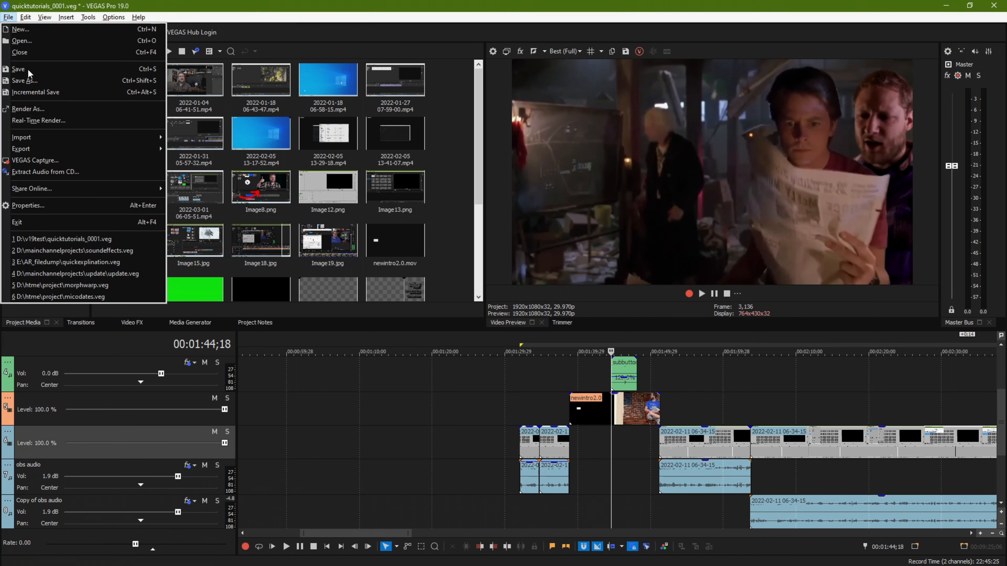
{"action": "left_click", "coordinate": [47, 110]}
{"action": "left_click", "coordinate": [379, 352]}
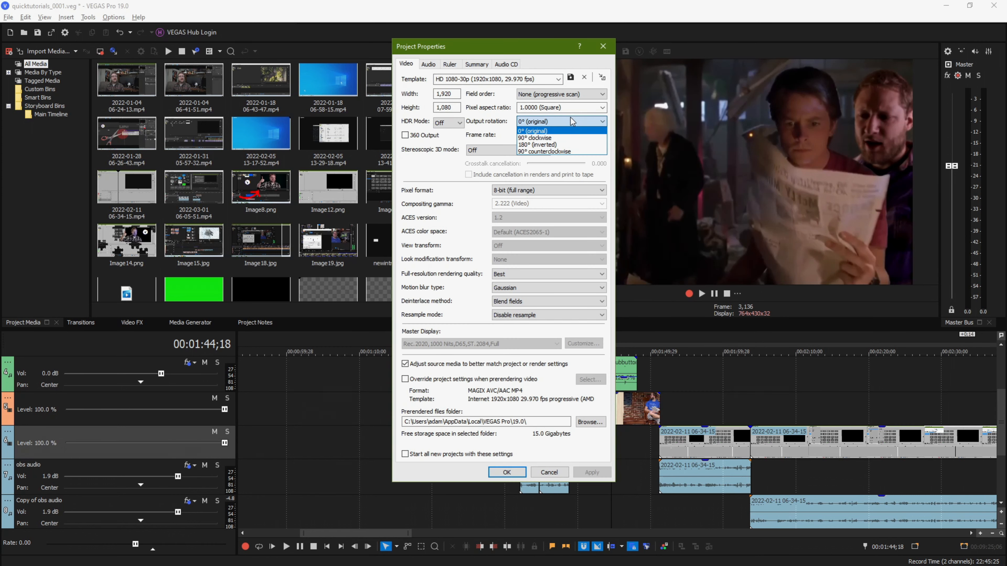
- Review the output rotation choices in the project properties and close them without changing the rotation
{"action": "left_click", "coordinate": [547, 125]}
{"action": "left_click", "coordinate": [546, 125]}
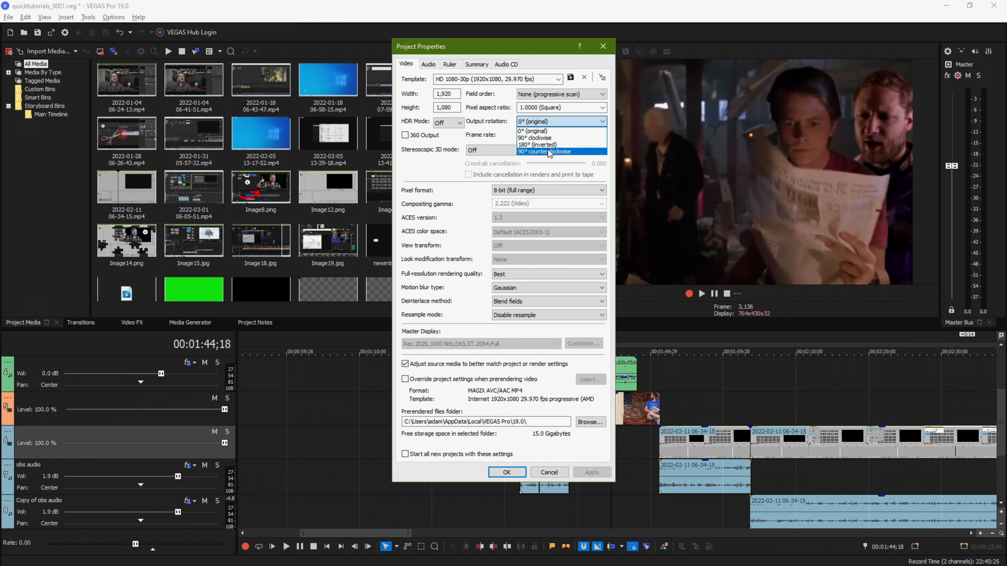
{"action": "left_click", "coordinate": [604, 46]}
{"action": "left_click", "coordinate": [604, 46]}
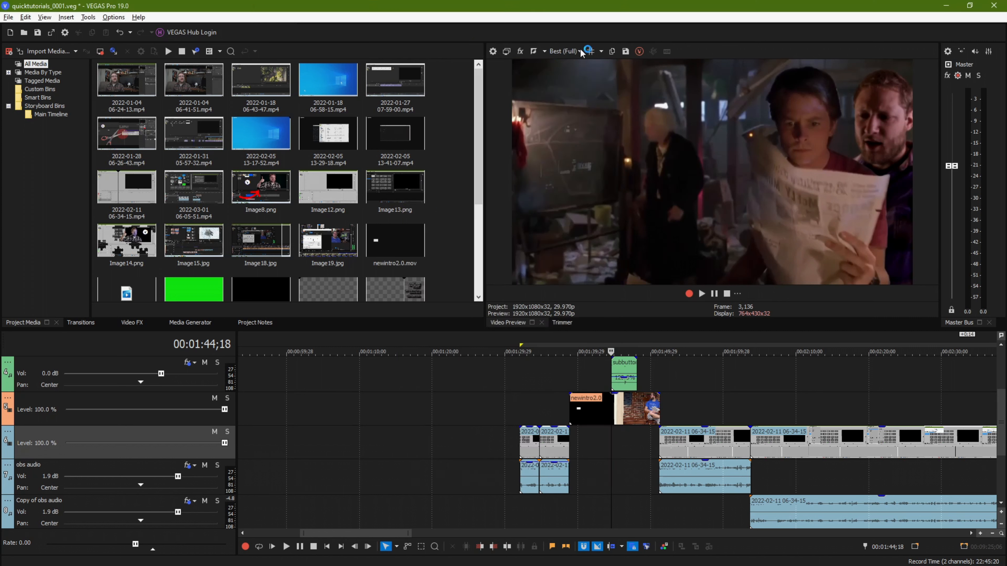
- Examine the remaining render options, from project markers and path reference to loudness log, multichannel mapping and Swap Video Files, then close Render As
{"action": "left_click", "coordinate": [8, 17]}
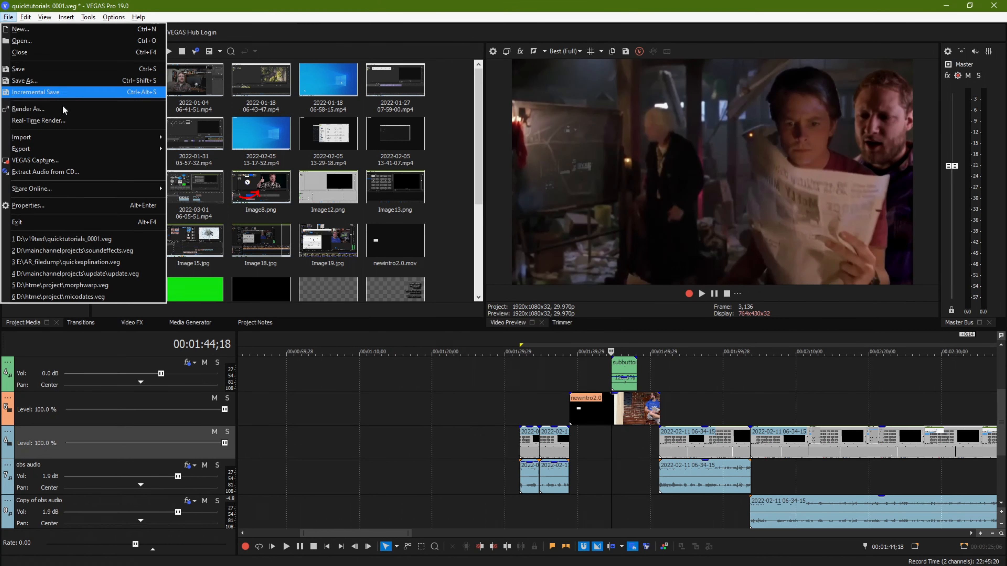
{"action": "left_click", "coordinate": [121, 107]}
{"action": "left_click", "coordinate": [368, 356]}
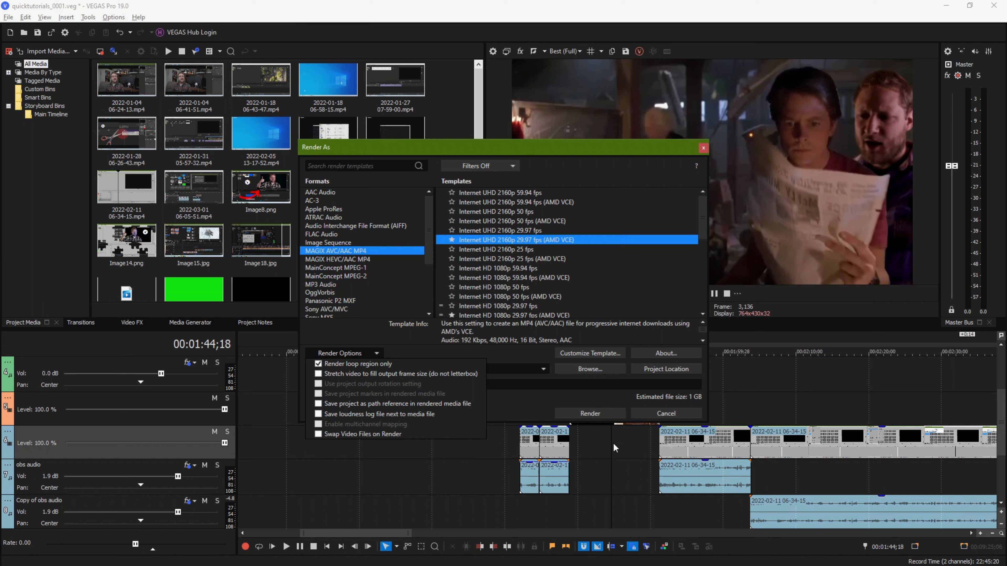
{"action": "left_click", "coordinate": [359, 358]}
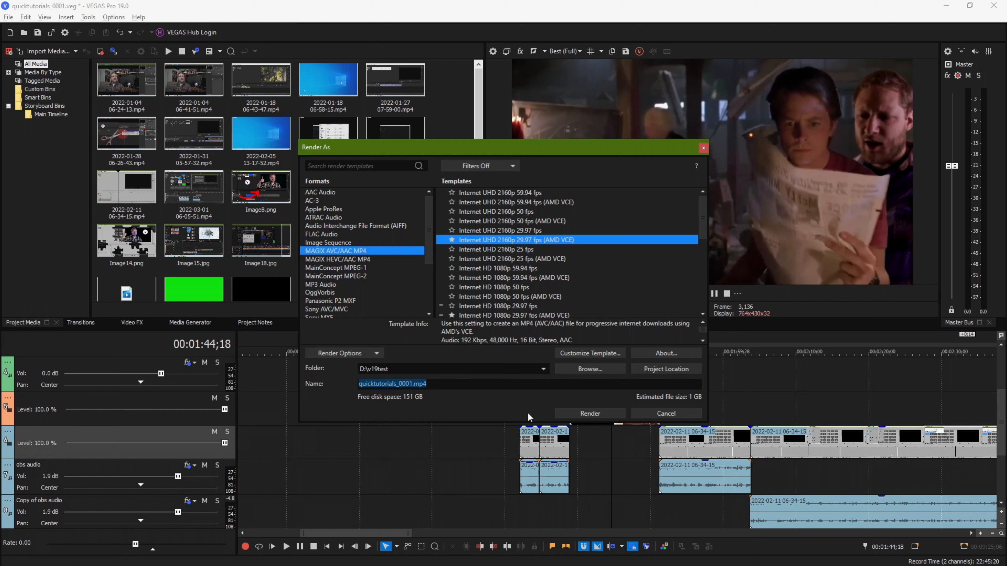
{"action": "left_click", "coordinate": [377, 355]}
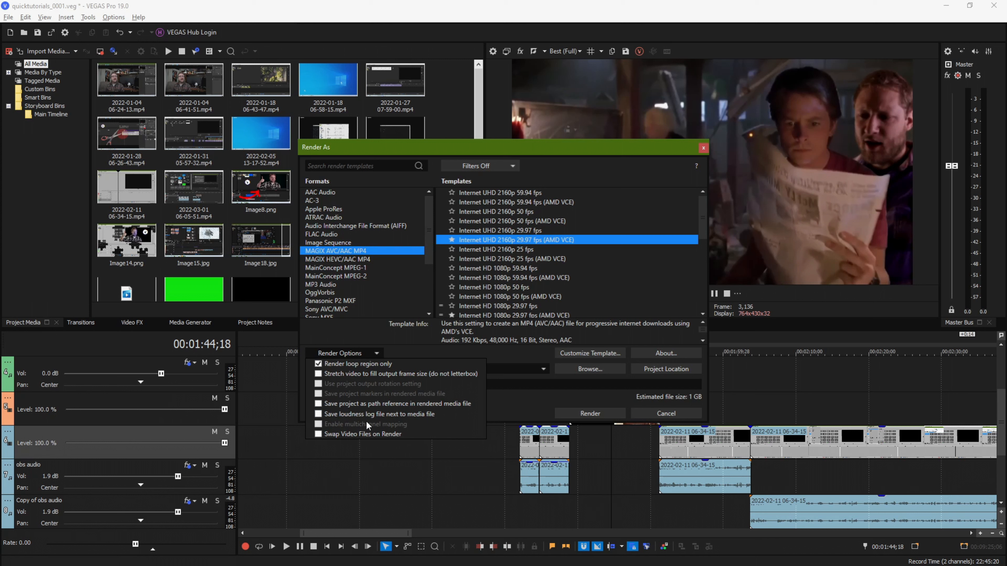
{"action": "left_click", "coordinate": [701, 149]}
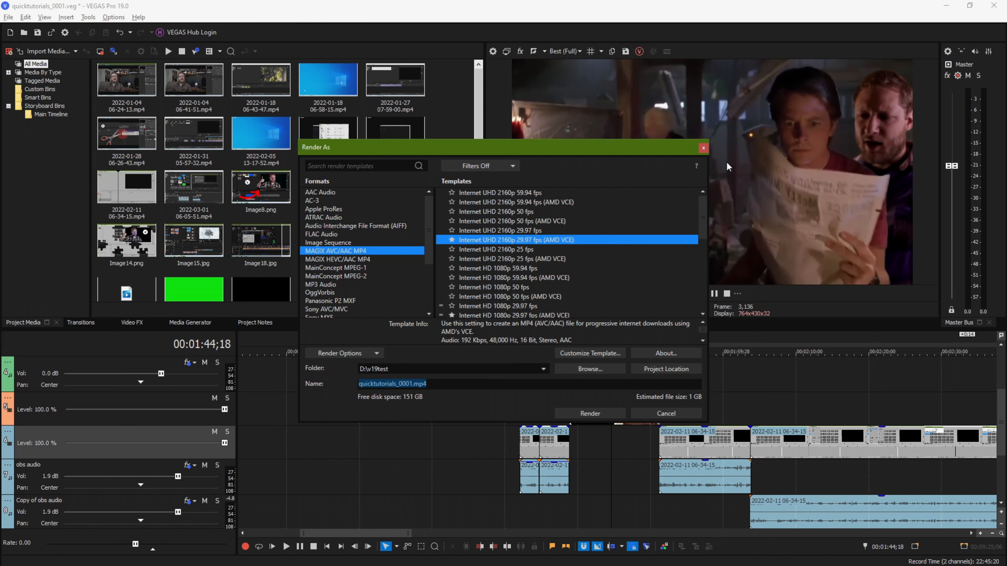
{"action": "left_click", "coordinate": [703, 148]}
- Set the project's audio master bus mode to 5.1 Surround, apply the change and close the project properties
{"action": "left_click", "coordinate": [493, 51]}
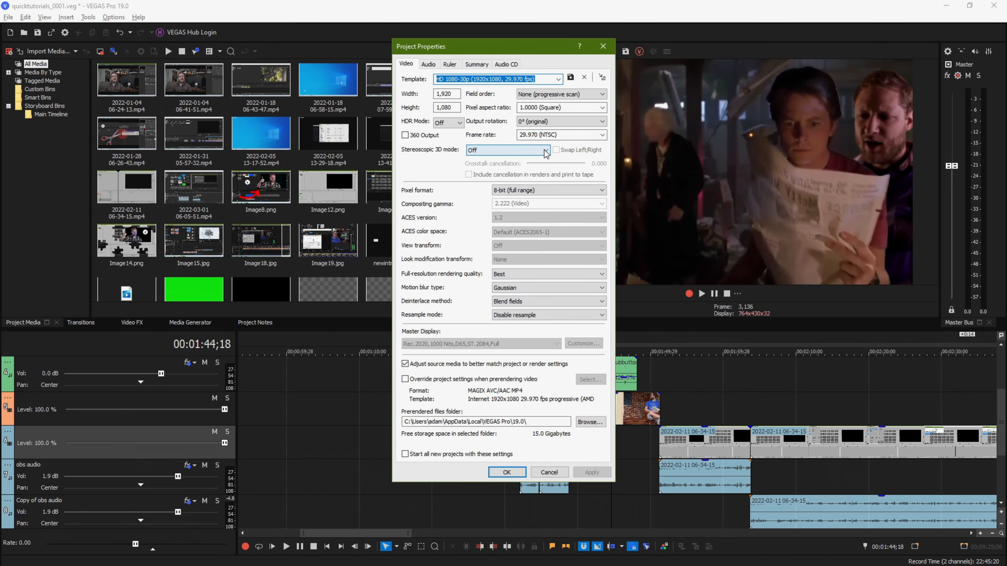
{"action": "left_click", "coordinate": [435, 64]}
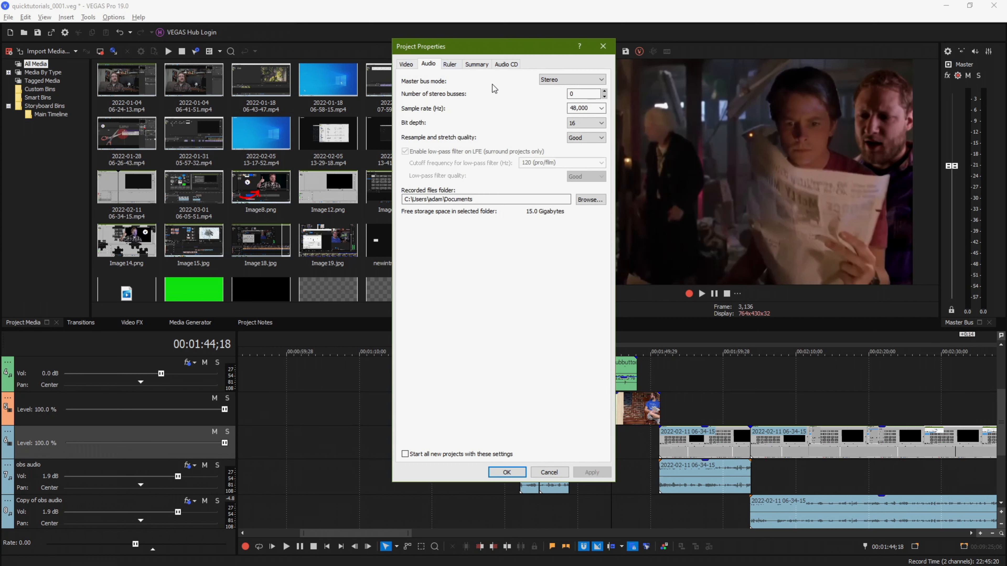
{"action": "left_click", "coordinate": [593, 81]}
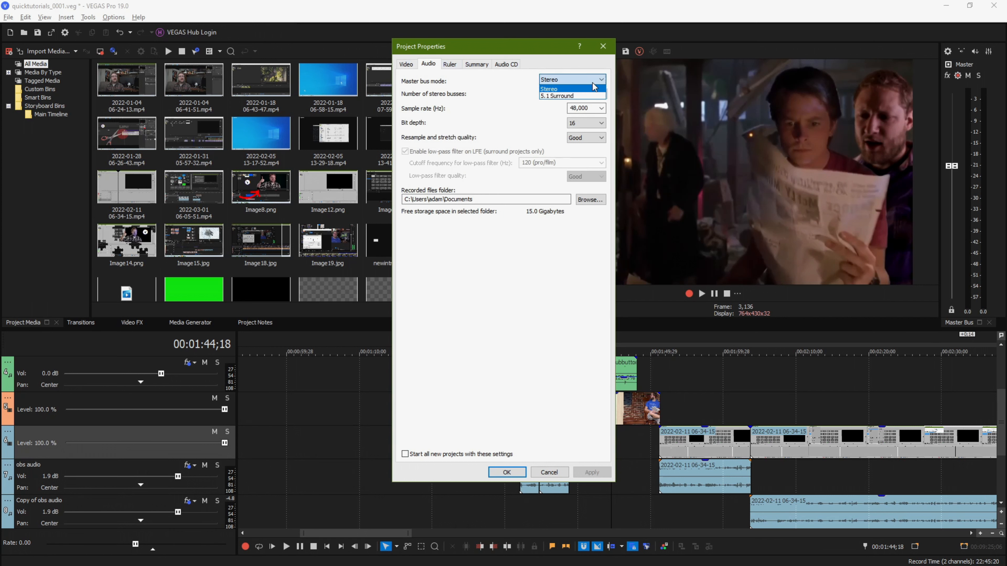
{"action": "left_click", "coordinate": [591, 96]}
{"action": "left_click", "coordinate": [592, 472]}
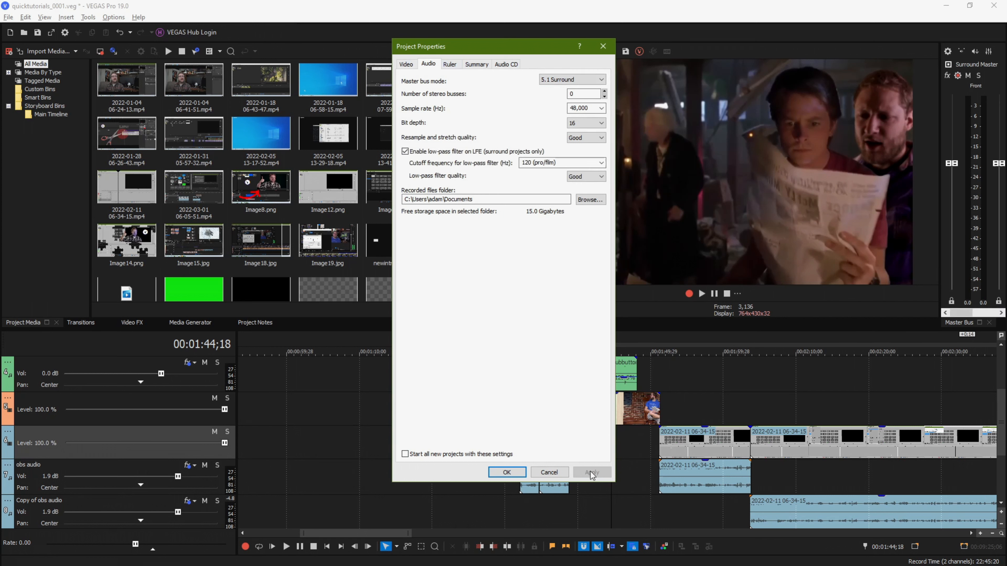
{"action": "left_click", "coordinate": [603, 45]}
- Check the multichannel mapping option in Render As for MAGIX AVC/AAC MP4 and for the Audio Interchange File Format (AIFF)
{"action": "left_click", "coordinate": [8, 17]}
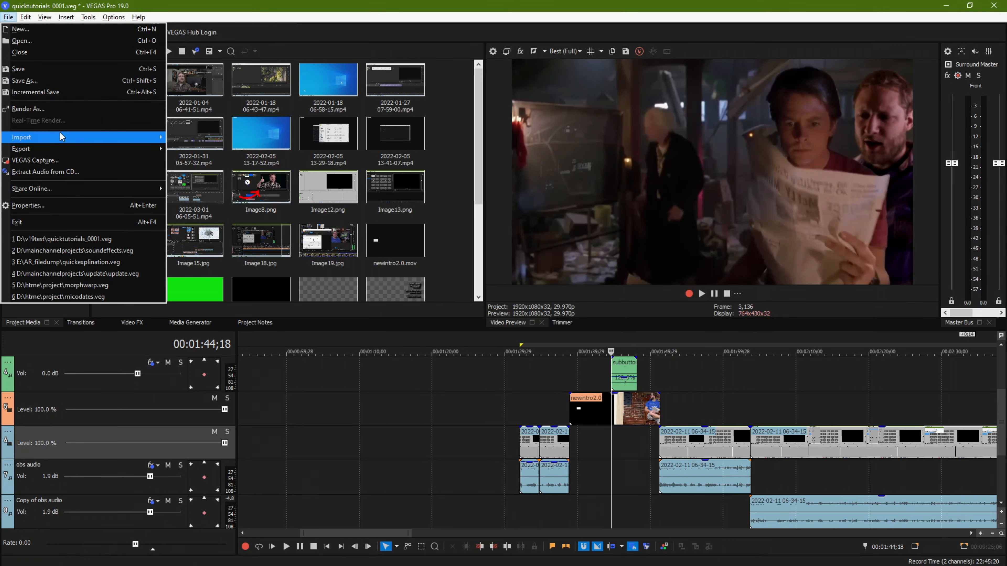
{"action": "left_click", "coordinate": [28, 108]}
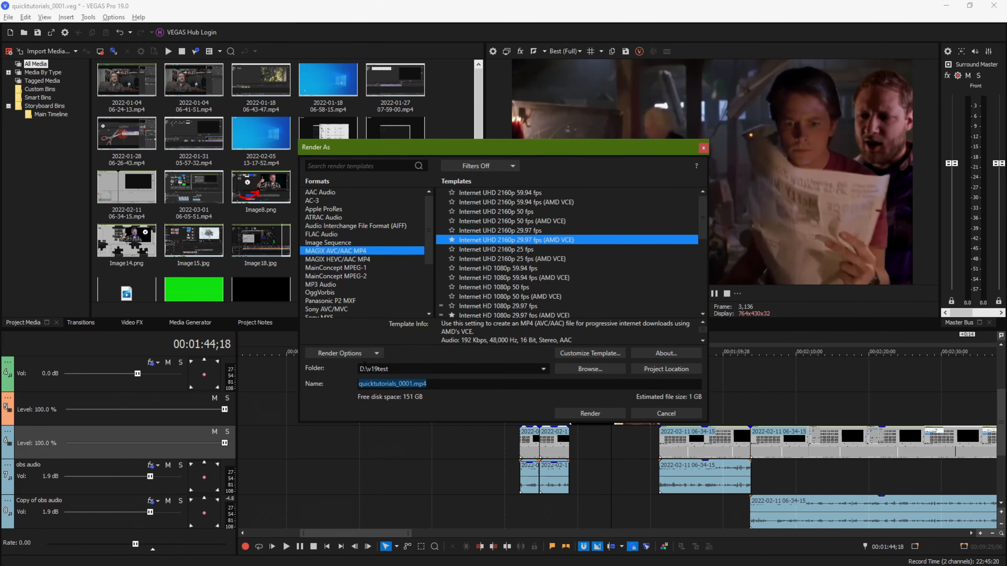
{"action": "left_click", "coordinate": [372, 353]}
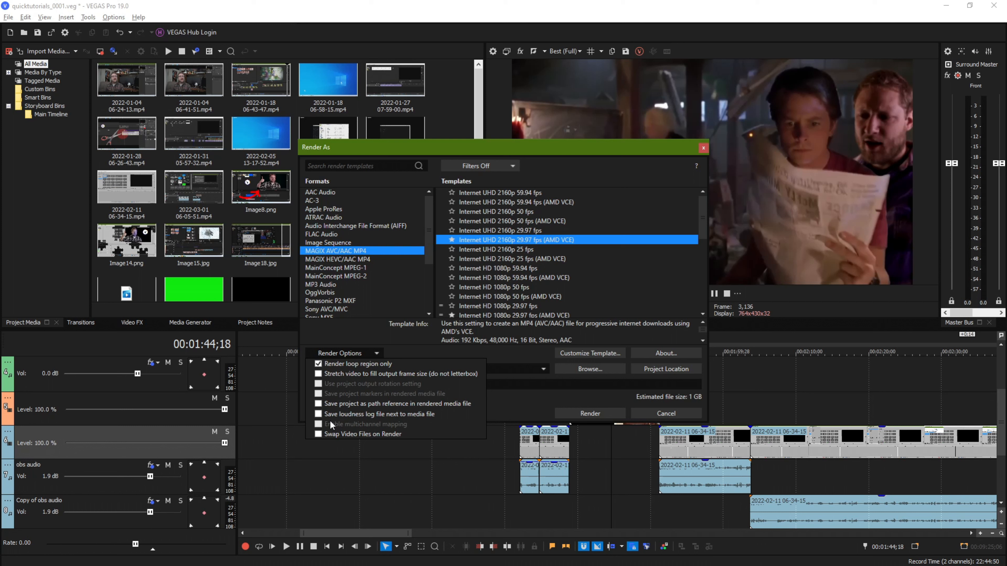
{"action": "left_click", "coordinate": [354, 226]}
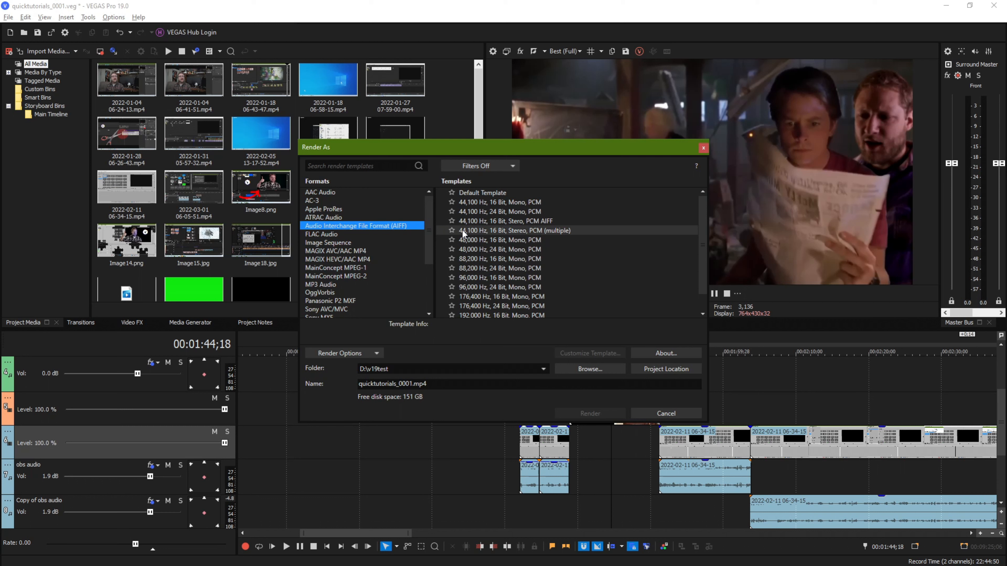
{"action": "left_click", "coordinate": [375, 353]}
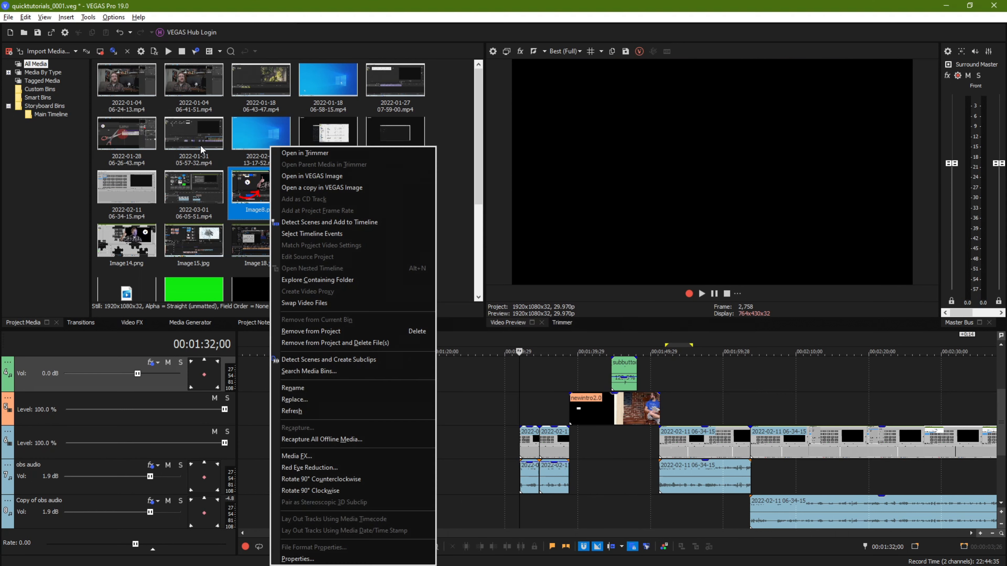
{"action": "right_click", "coordinate": [201, 146]}
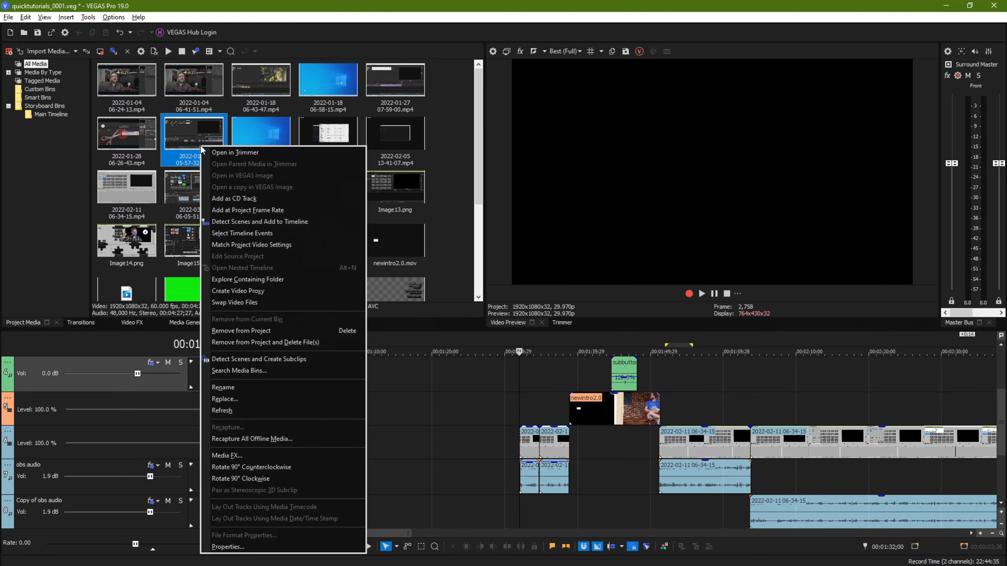
{"action": "left_click", "coordinate": [265, 291]}
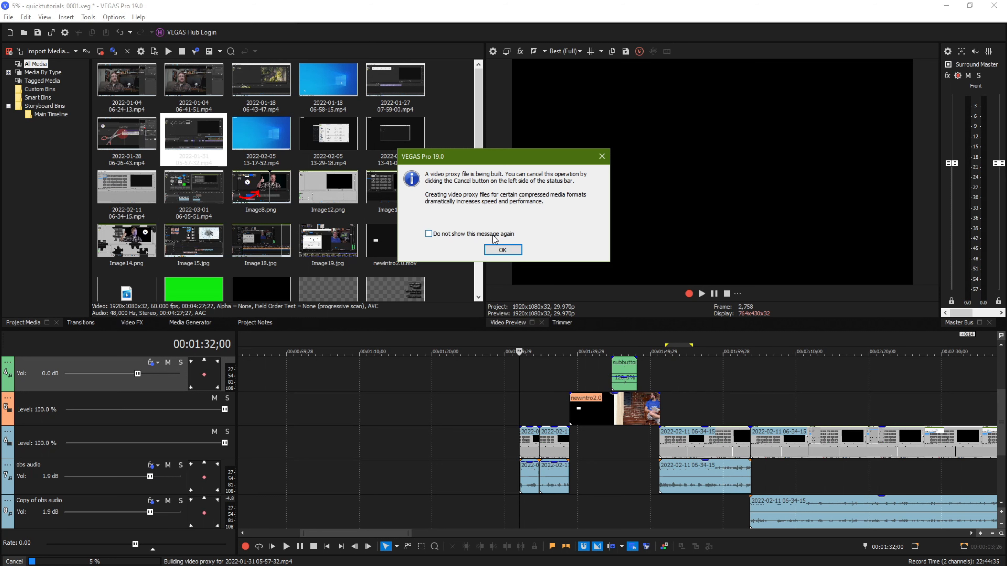
{"action": "left_click", "coordinate": [601, 161]}
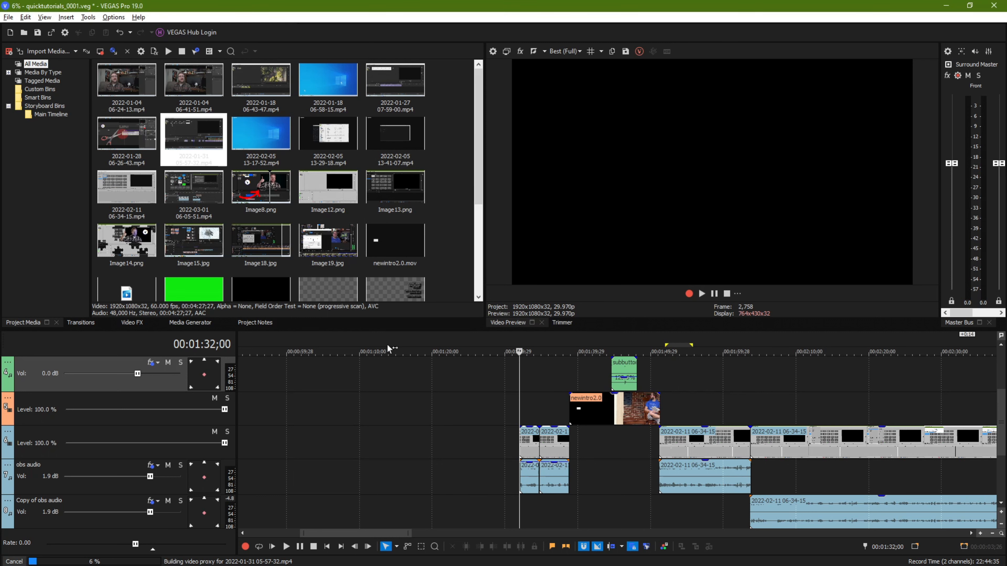
{"action": "left_click", "coordinate": [14, 562]}
- Place the cursor at 00:01:37;11 just before the intro clip and review the preview quality choices without changing them
{"action": "left_click", "coordinate": [611, 399]}
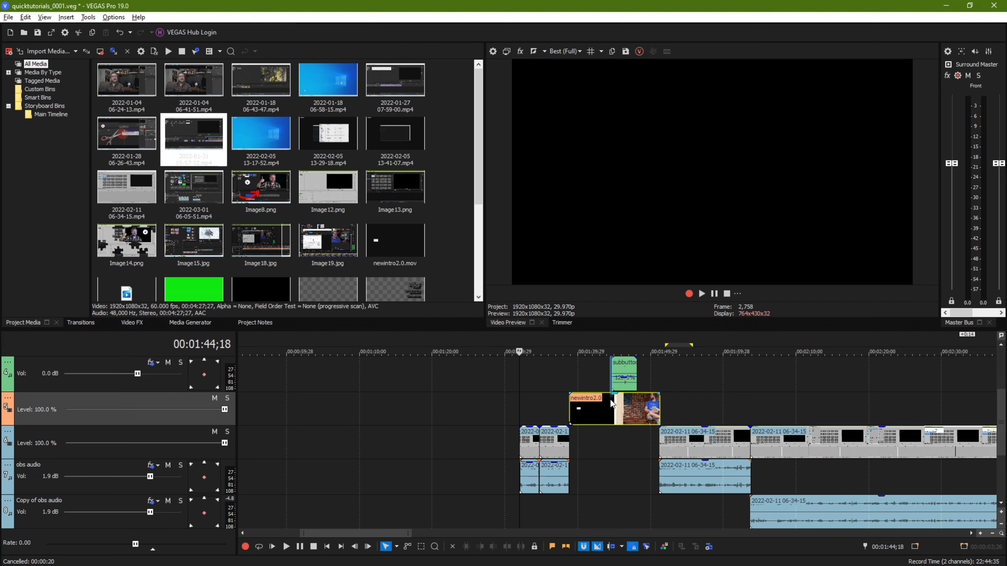
{"action": "left_click", "coordinate": [559, 388]}
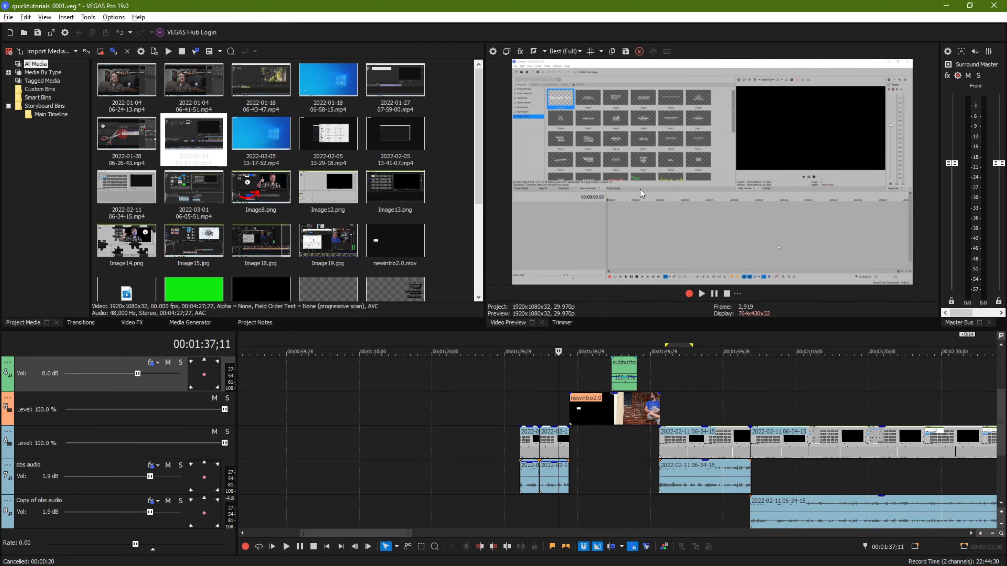
{"action": "left_click", "coordinate": [577, 53]}
{"action": "key", "text": "Escape"}
- Enable Swap Video Files on Render in the Render As options, start the render and cancel the swap folder selection
{"action": "left_click", "coordinate": [8, 17]}
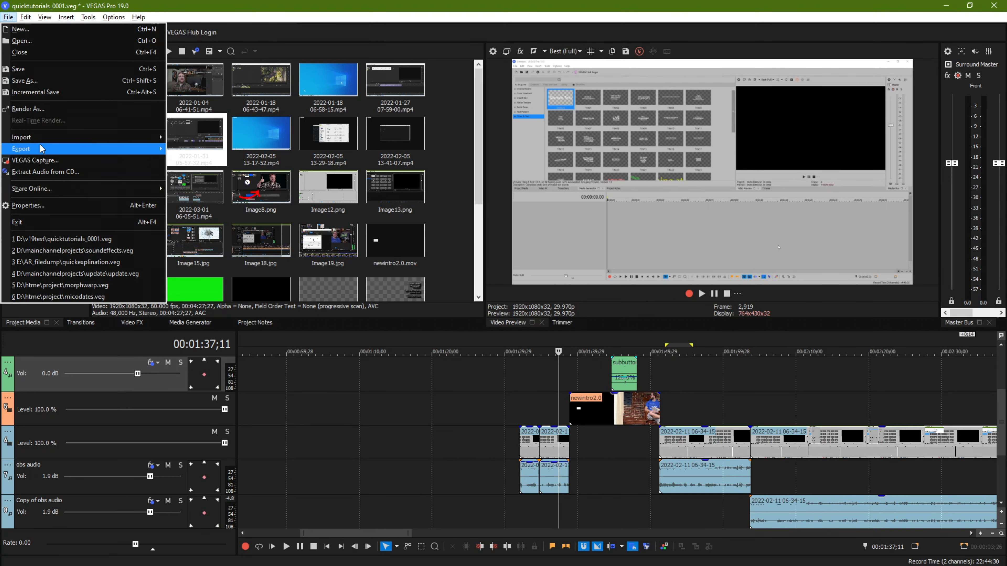
{"action": "left_click", "coordinate": [39, 112]}
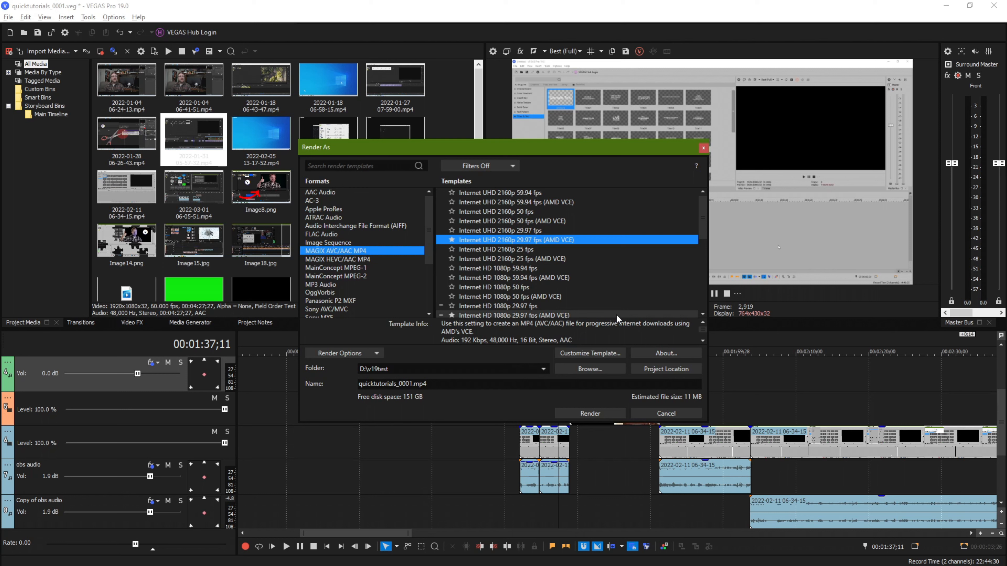
{"action": "left_click", "coordinate": [590, 357]}
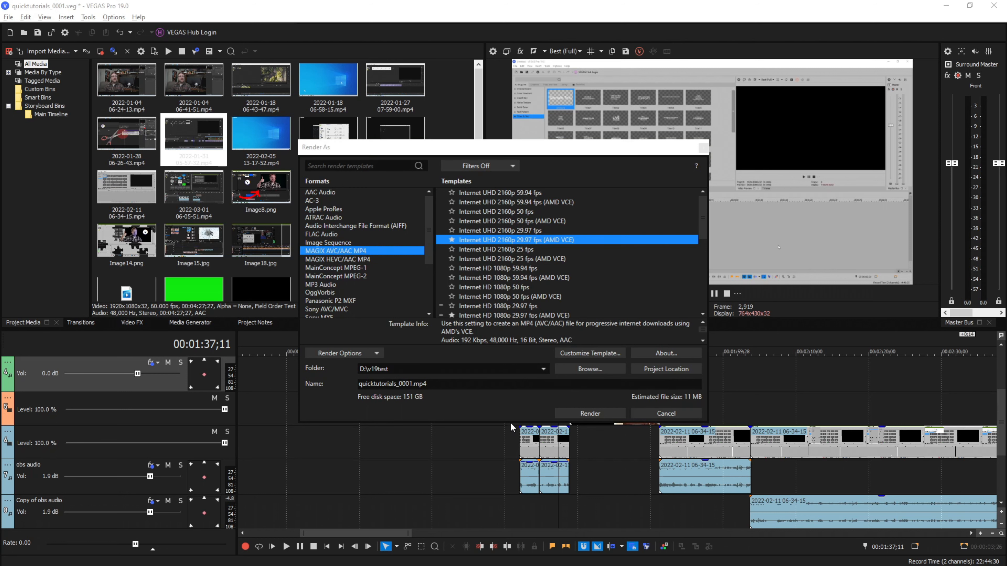
{"action": "left_click", "coordinate": [373, 352]}
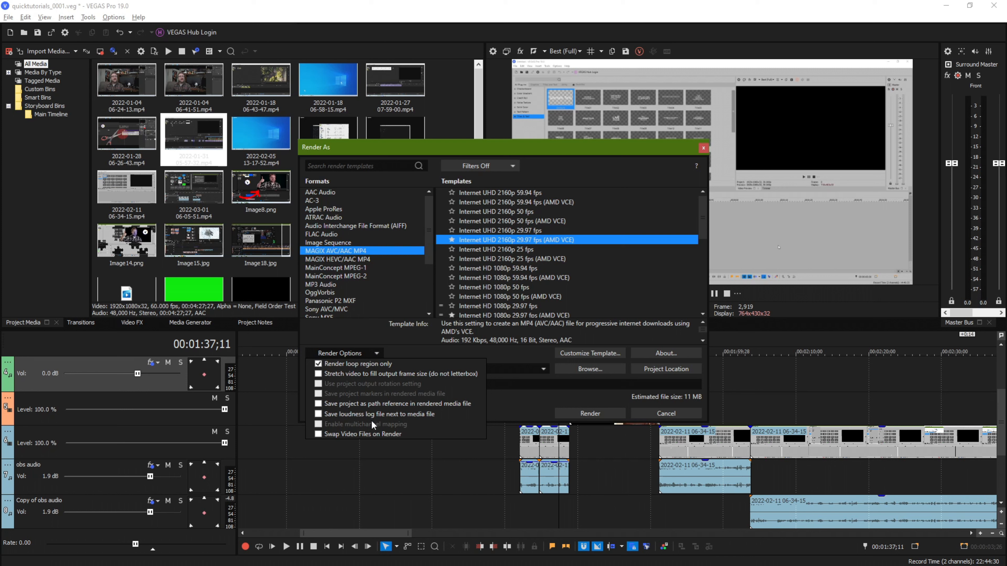
{"action": "left_click", "coordinate": [320, 433]}
{"action": "left_click", "coordinate": [561, 411]}
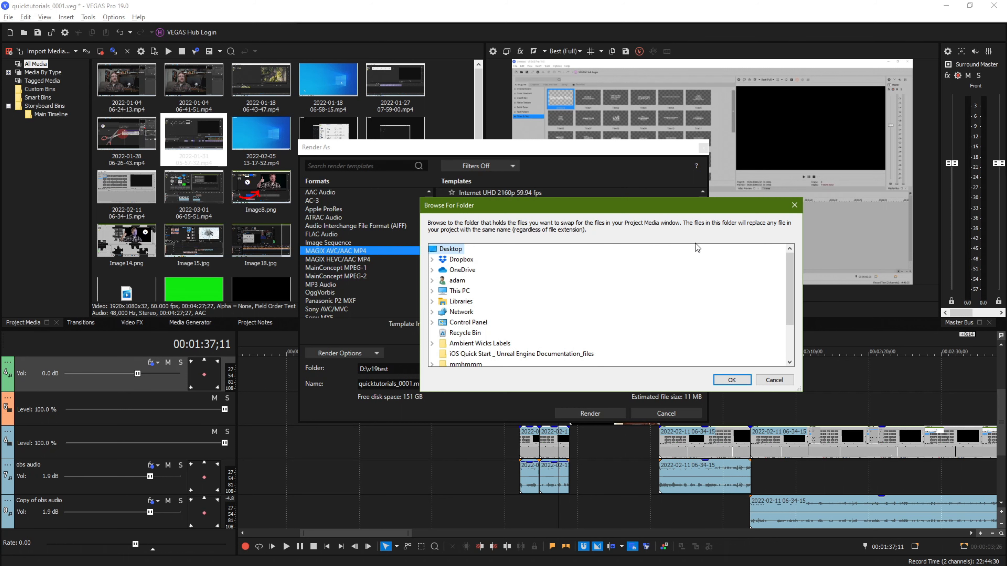
{"action": "left_click", "coordinate": [774, 380]}
{"action": "left_click", "coordinate": [590, 413]}
- Set the loop region over the newintro2.0 clip from 00:01:38;25 to 00:01:51;04 and place the cursor at its start
{"action": "left_click", "coordinate": [555, 359]}
{"action": "left_click_drag", "start_coordinate": [569, 348], "coordinate": [658, 349]}
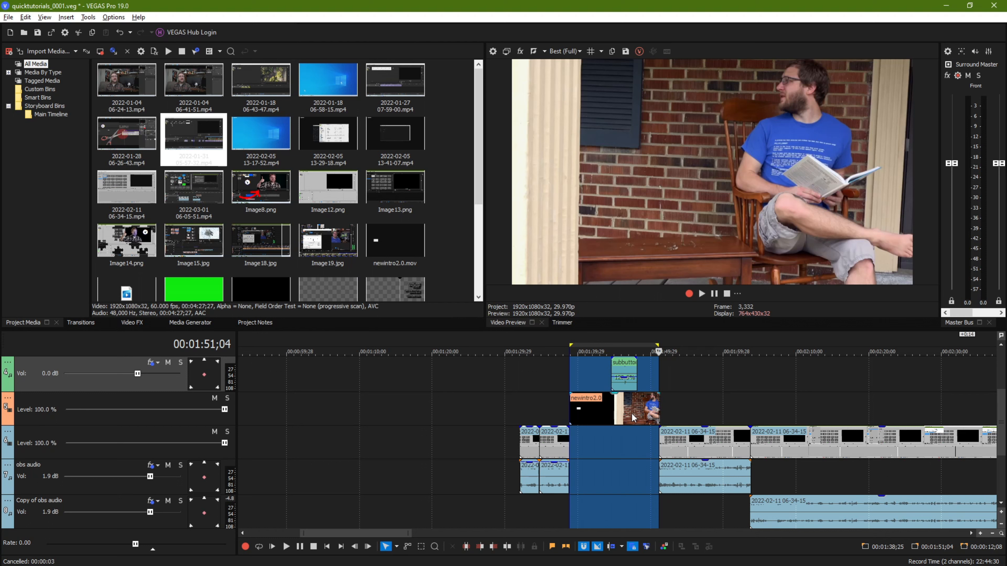
{"action": "left_click", "coordinate": [616, 410]}
{"action": "scroll", "coordinate": [607, 412], "scroll_direction": "up", "scroll_amount": 3}
{"action": "scroll", "coordinate": [586, 411], "scroll_direction": "down", "scroll_amount": 2}
{"action": "right_click", "coordinate": [550, 408]}
{"action": "left_click", "coordinate": [521, 392]}
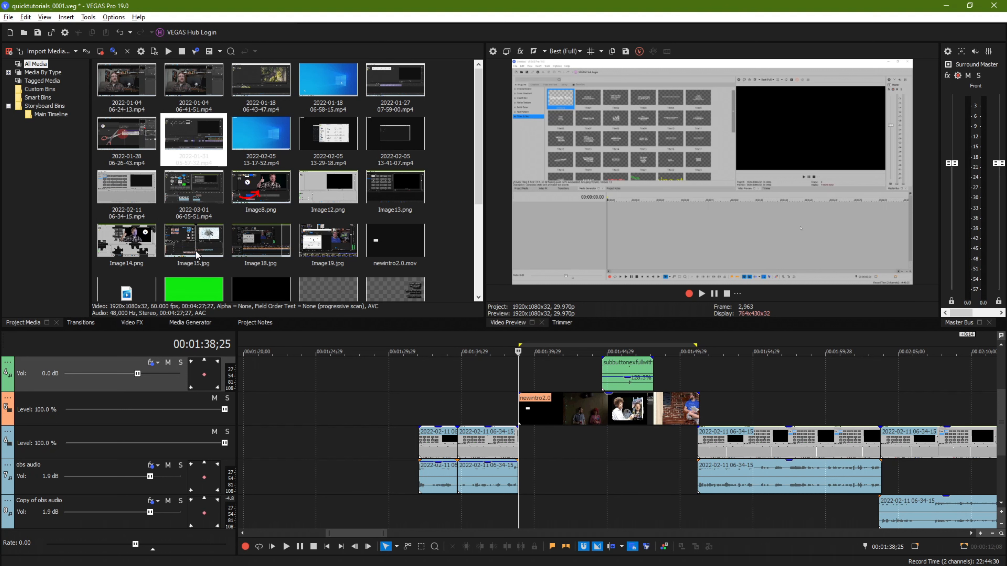
- Switch to the talks folder in File Explorer, rename C0026.MP4 as V.MP4 and move the window clear of the intro clip
{"action": "key", "text": "alt+Tab"}
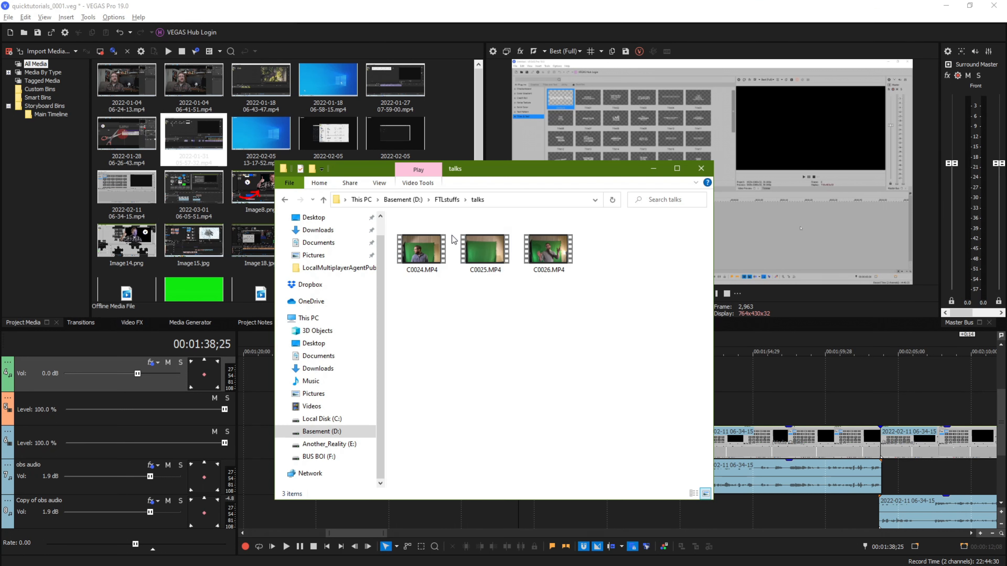
{"action": "right_click", "coordinate": [539, 276]}
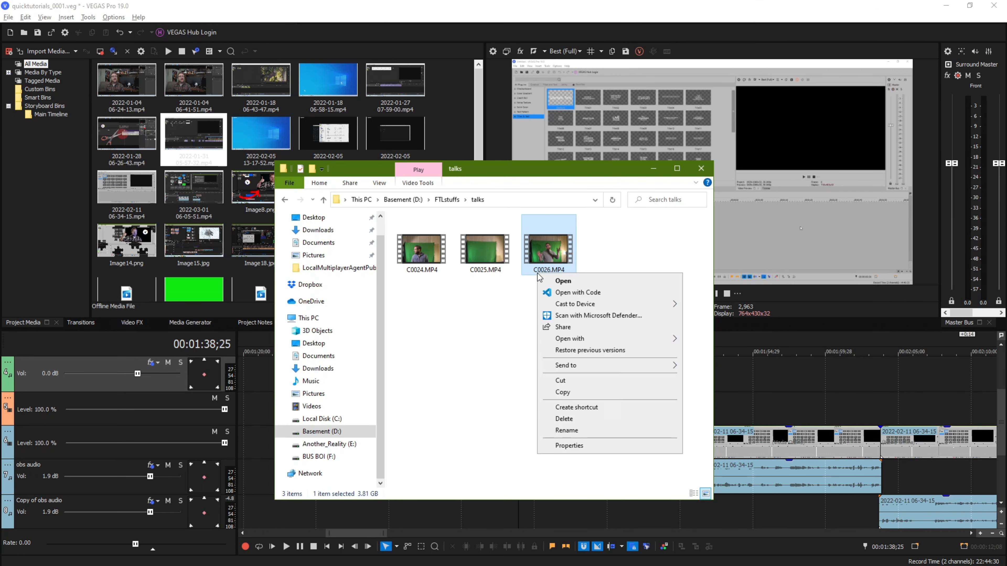
{"action": "left_click", "coordinate": [578, 428]}
{"action": "type", "text": "V"}
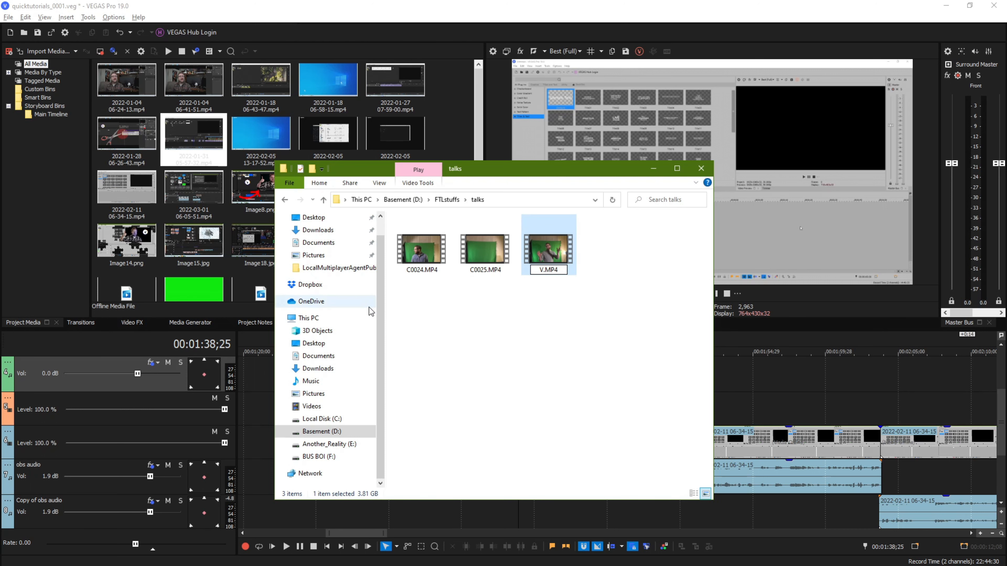
{"action": "left_click_drag", "start_coordinate": [471, 171], "coordinate": [308, 104]}
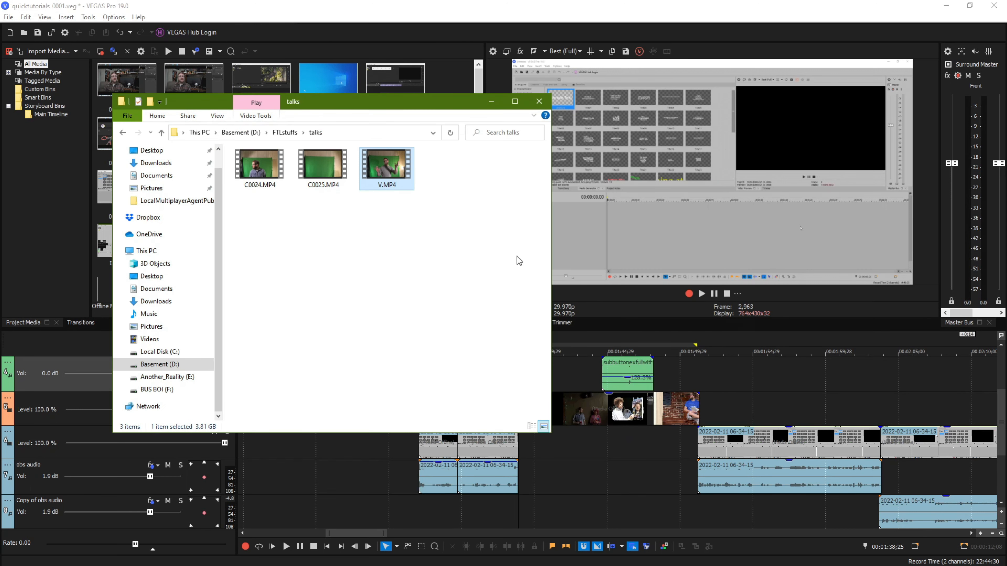
{"action": "left_click_drag", "start_coordinate": [405, 104], "coordinate": [339, 160]}
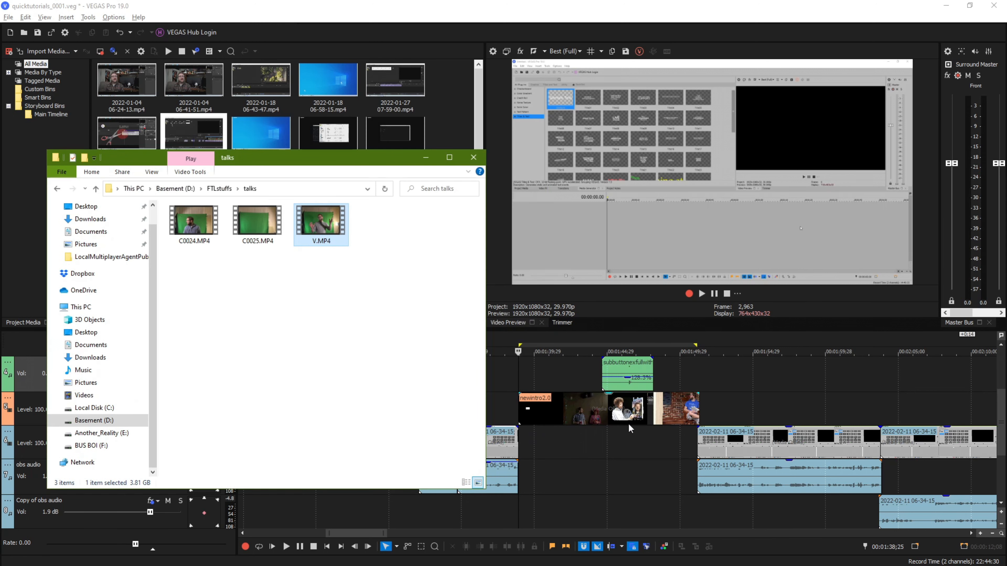
- Rename V.MP4 in the talks folder as newintro2.0.MP4 to match the project's intro clip and close the folder window
{"action": "right_click", "coordinate": [312, 243]}
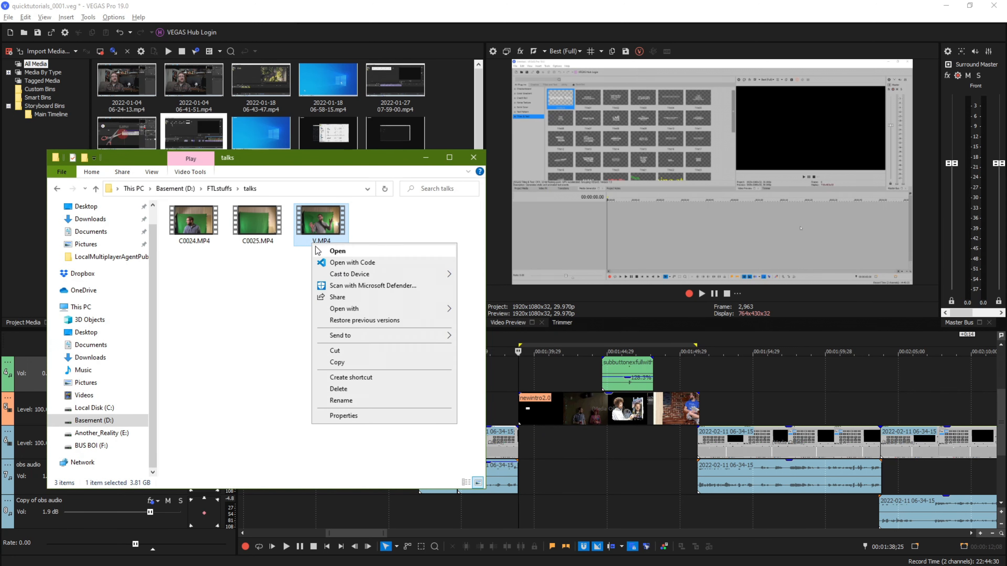
{"action": "left_click", "coordinate": [357, 400]}
{"action": "type", "text": "N"}
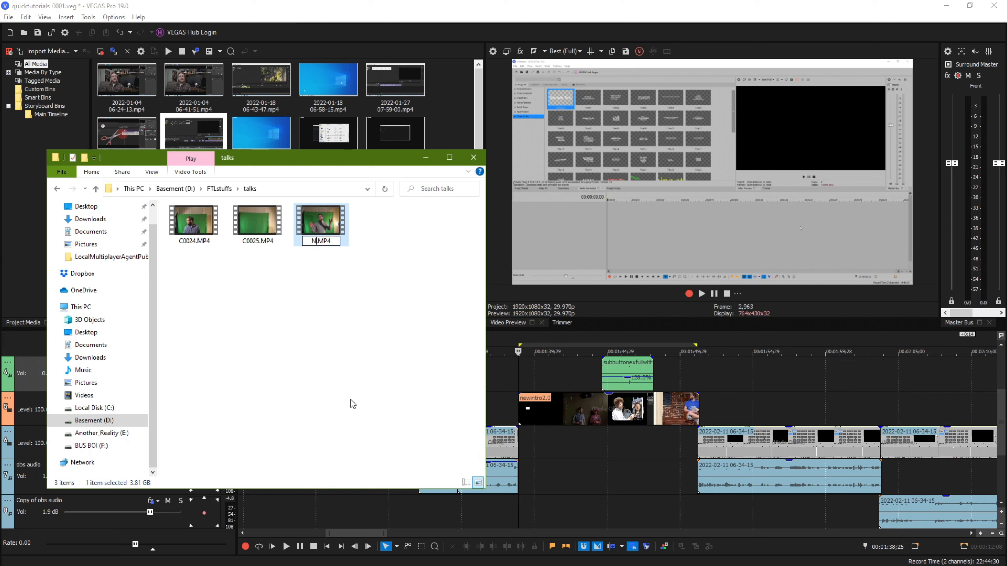
{"action": "type", "text": "ewintro"}
{"action": "type", "text": "1.0"}
{"action": "key", "text": "BackSpace"}
{"action": "key", "text": "BackSpace"}
{"action": "key", "text": "BackSpace"}
{"action": "type", "text": "2.0"}
{"action": "key", "text": "Return"}
{"action": "left_click", "coordinate": [364, 318]}
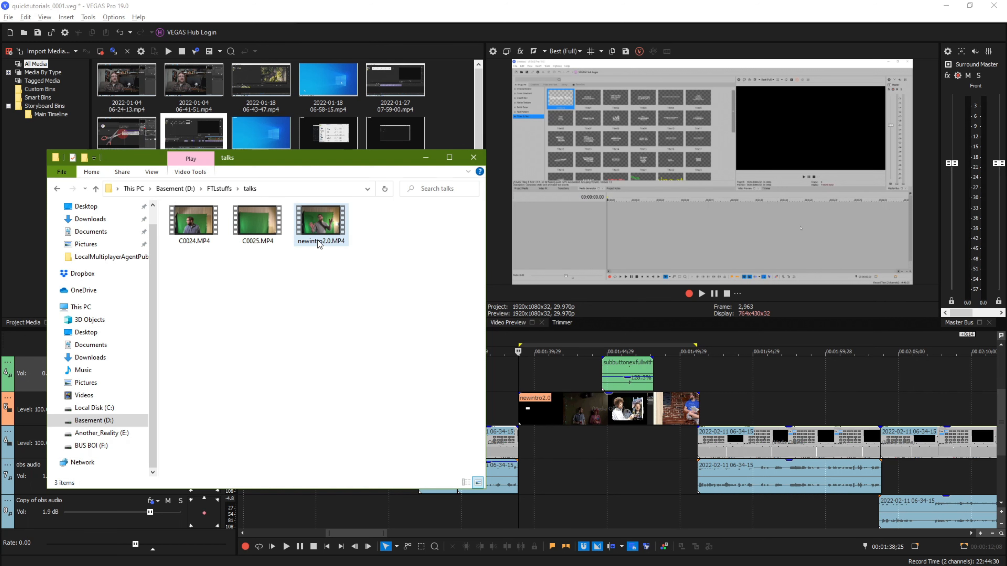
{"action": "left_click", "coordinate": [473, 157]}
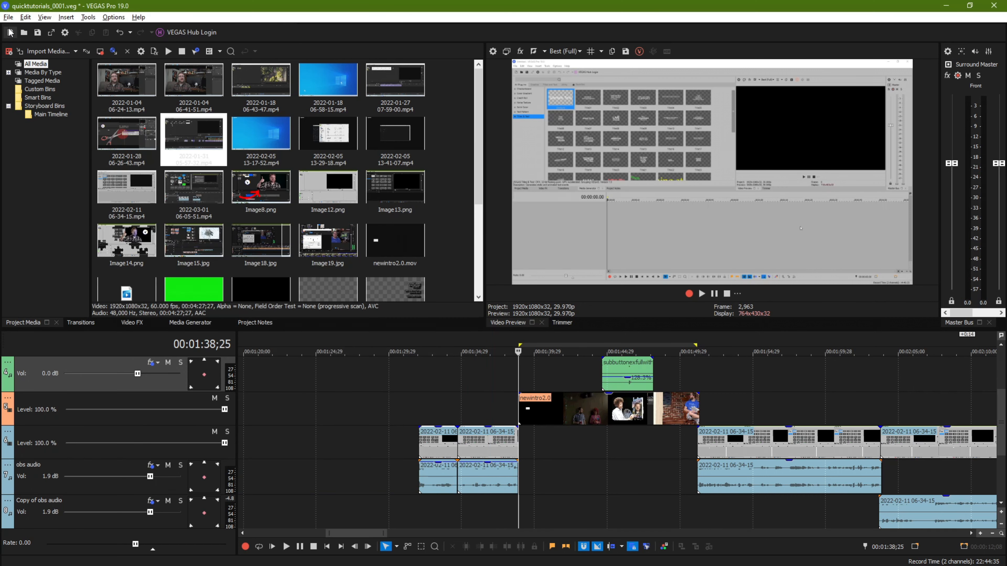
- Enable Swap Video Files on Render in the Render As options and start rendering quicktutorials_0001.mp4 to D:\v19test
{"action": "left_click", "coordinate": [8, 17]}
{"action": "left_click", "coordinate": [35, 110]}
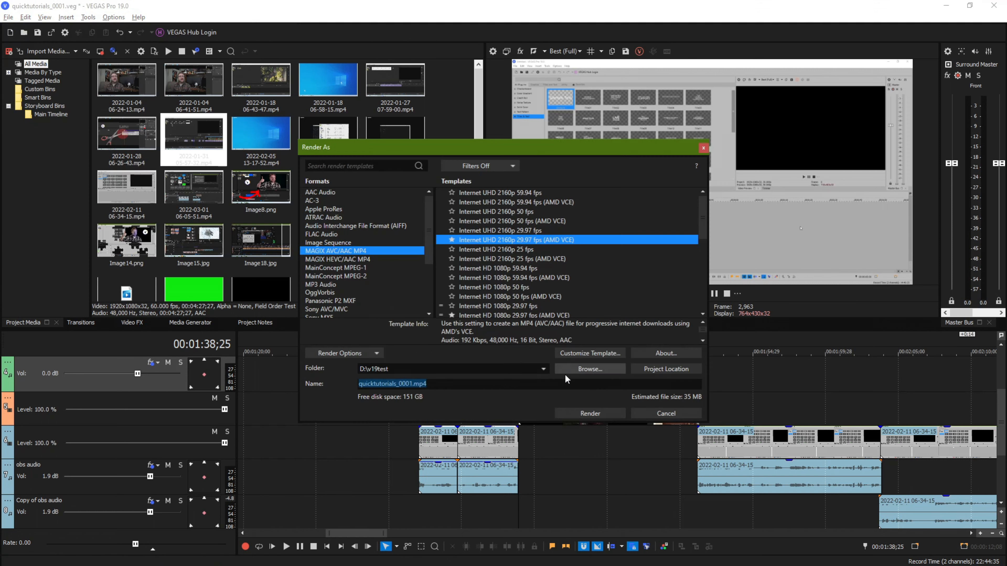
{"action": "left_click", "coordinate": [340, 353]}
{"action": "left_click", "coordinate": [406, 138]}
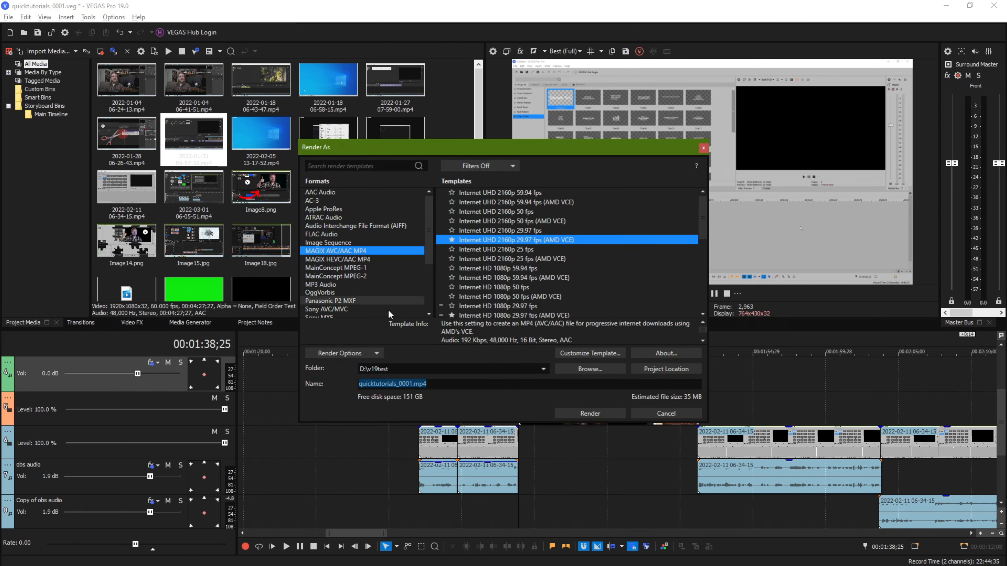
{"action": "left_click", "coordinate": [369, 354]}
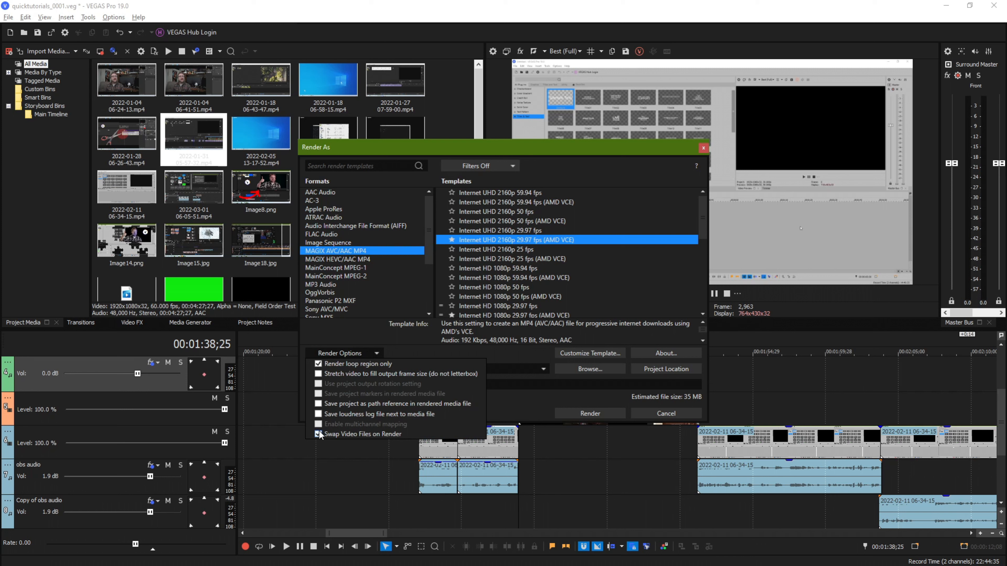
{"action": "left_click", "coordinate": [552, 400]}
{"action": "left_click", "coordinate": [586, 415]}
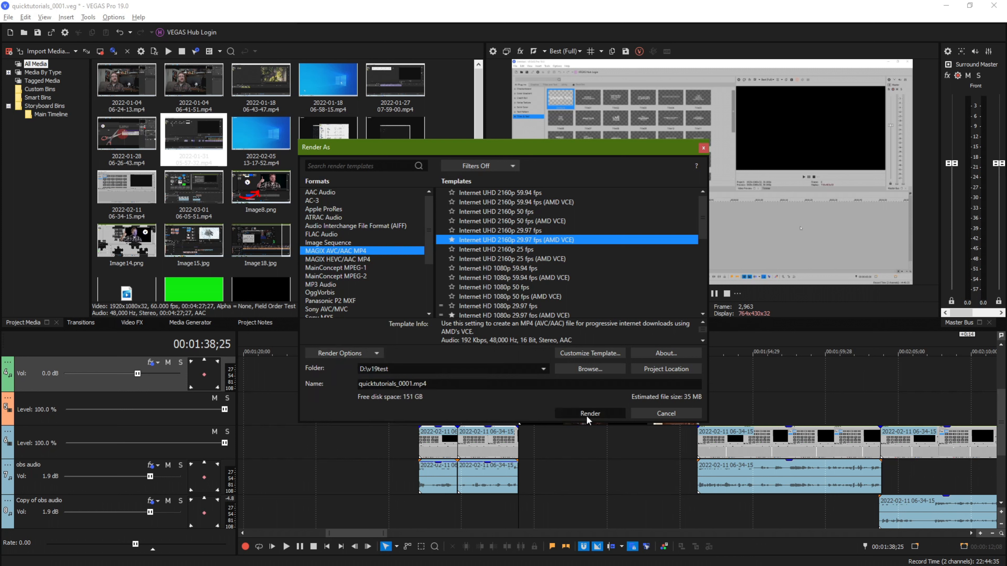
- Choose the FTLstuffs\talks folder as the source of the swapped videos, accept the swap summary and cancel the running render
{"action": "scroll", "coordinate": [490, 317], "scroll_direction": "down", "scroll_amount": 2}
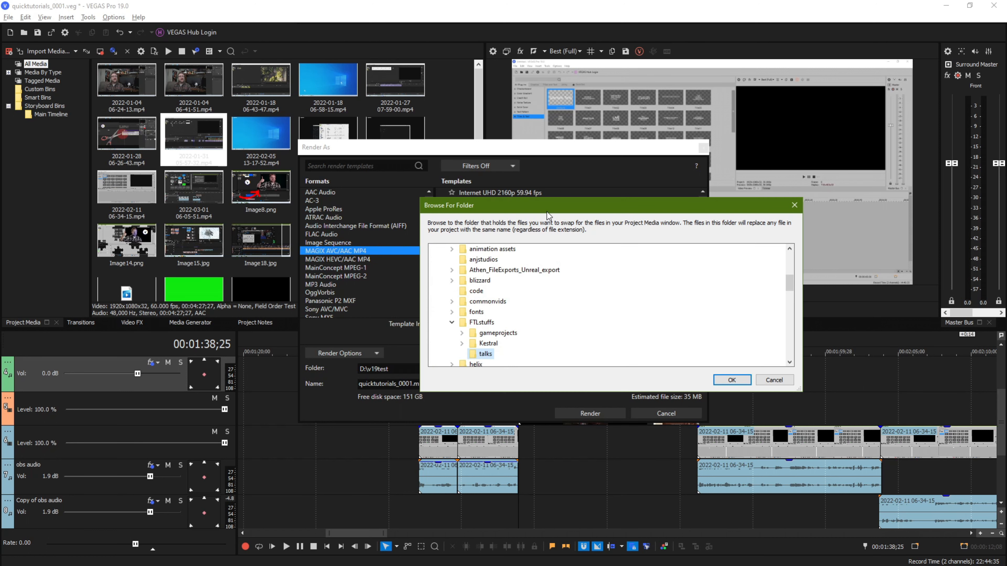
{"action": "left_click_drag", "start_coordinate": [549, 217], "coordinate": [449, 190]}
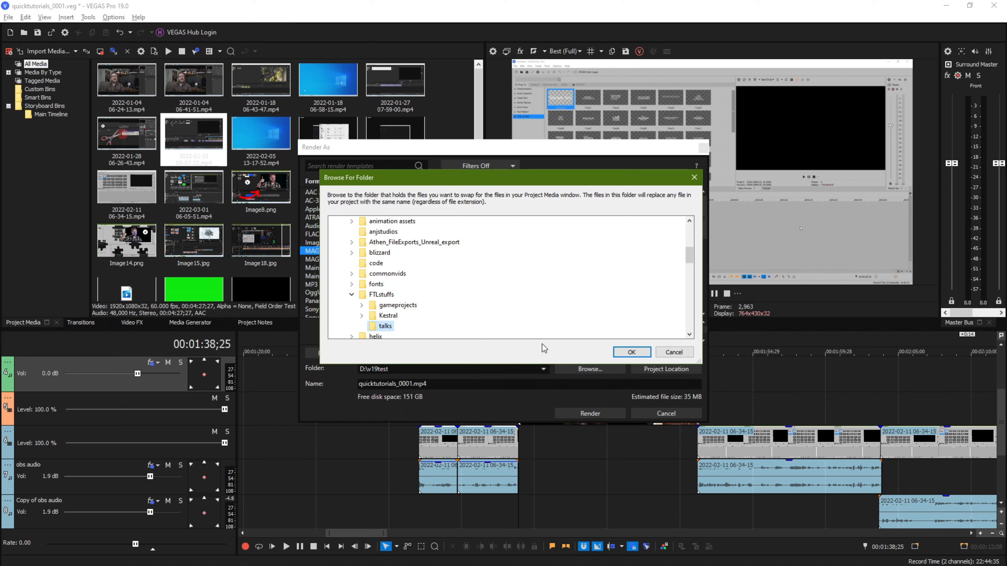
{"action": "left_click", "coordinate": [632, 352]}
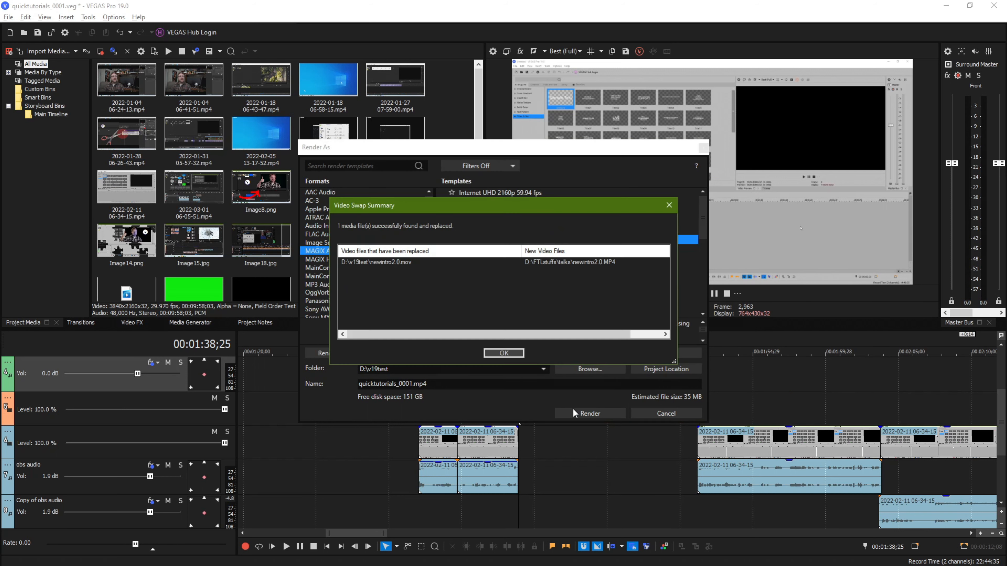
{"action": "left_click", "coordinate": [504, 353]}
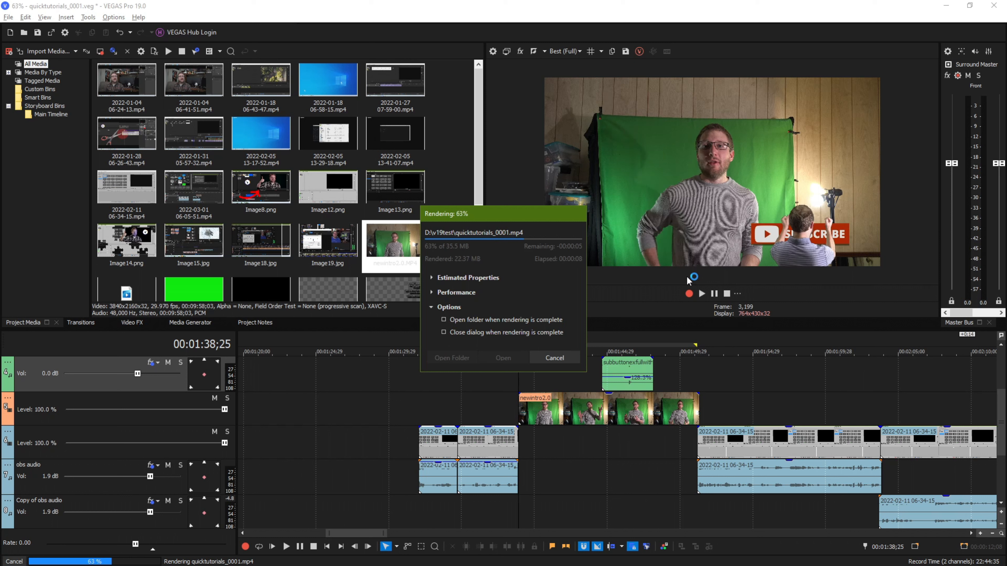
{"action": "left_click", "coordinate": [567, 361]}
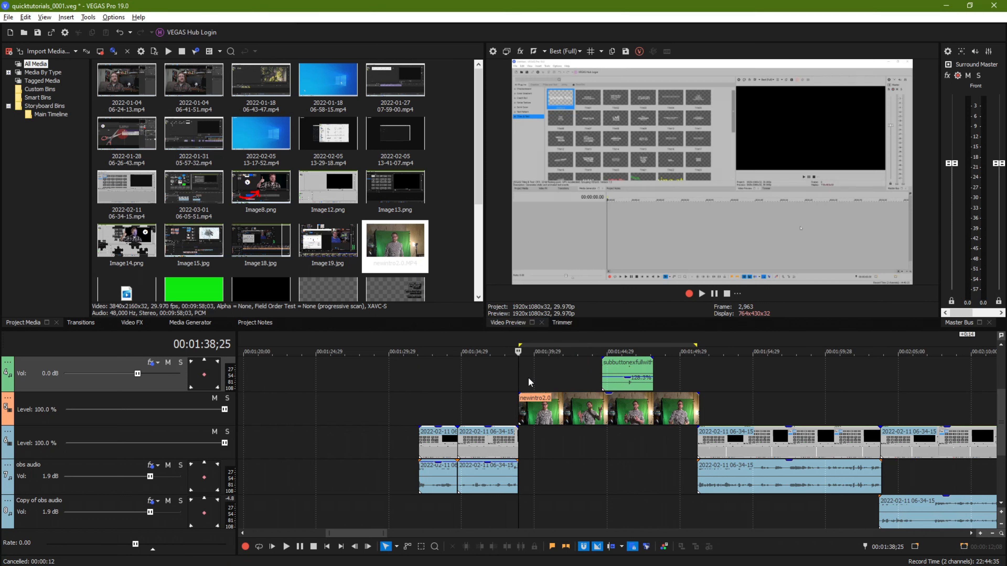
- Check the swapped footage in the newintro2.0 clip, undo the media swap and preview the original intro at several points
{"action": "left_click", "coordinate": [528, 377]}
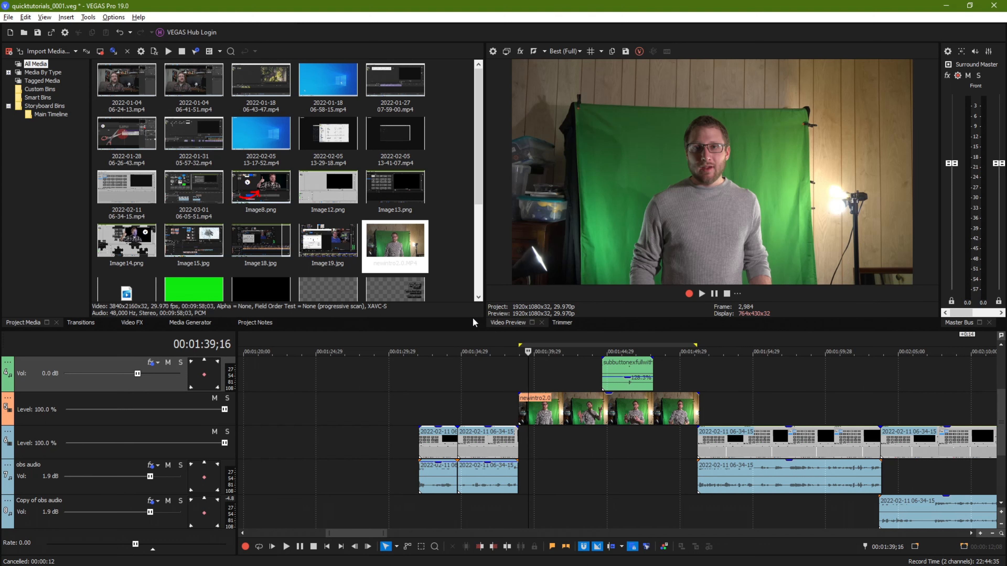
{"action": "key", "text": "ctrl+z"}
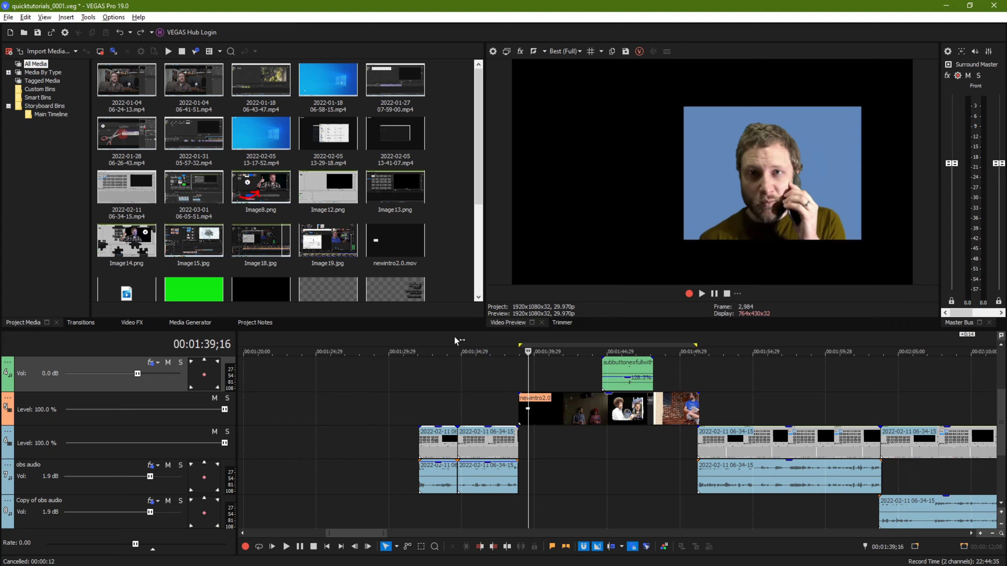
{"action": "left_click", "coordinate": [442, 375]}
{"action": "left_click", "coordinate": [522, 374]}
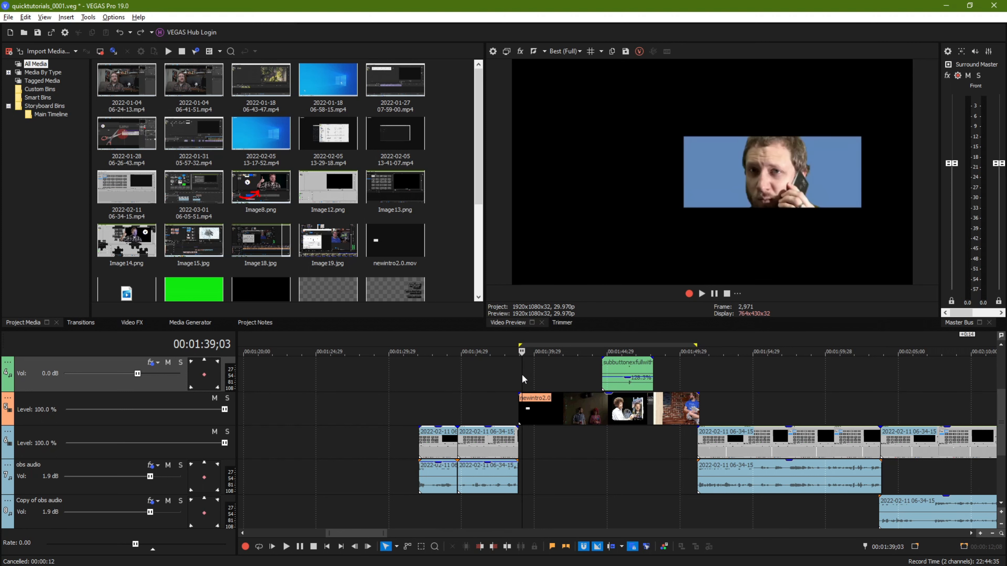
{"action": "left_click", "coordinate": [563, 368]}
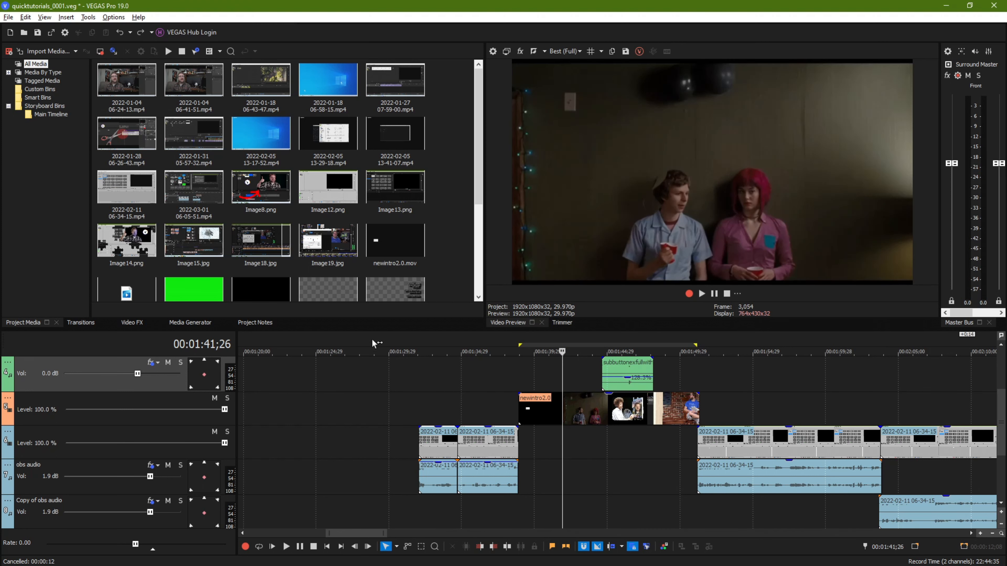
- Open Render As again and examine the available render options and the list of template filters
{"action": "left_click", "coordinate": [8, 17]}
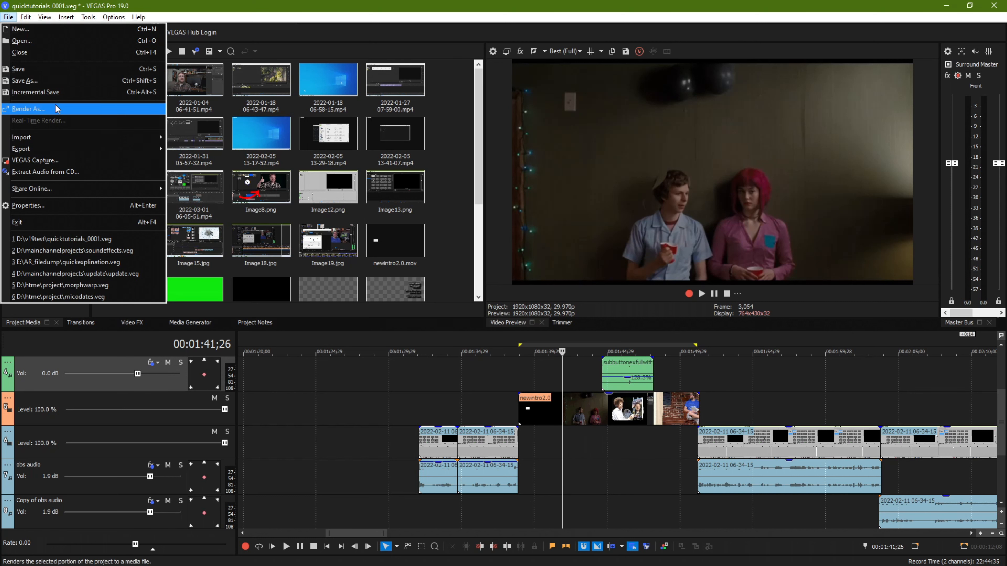
{"action": "mouse_move", "coordinate": [112, 143]}
{"action": "left_click", "coordinate": [117, 111]}
{"action": "left_click", "coordinate": [374, 351]}
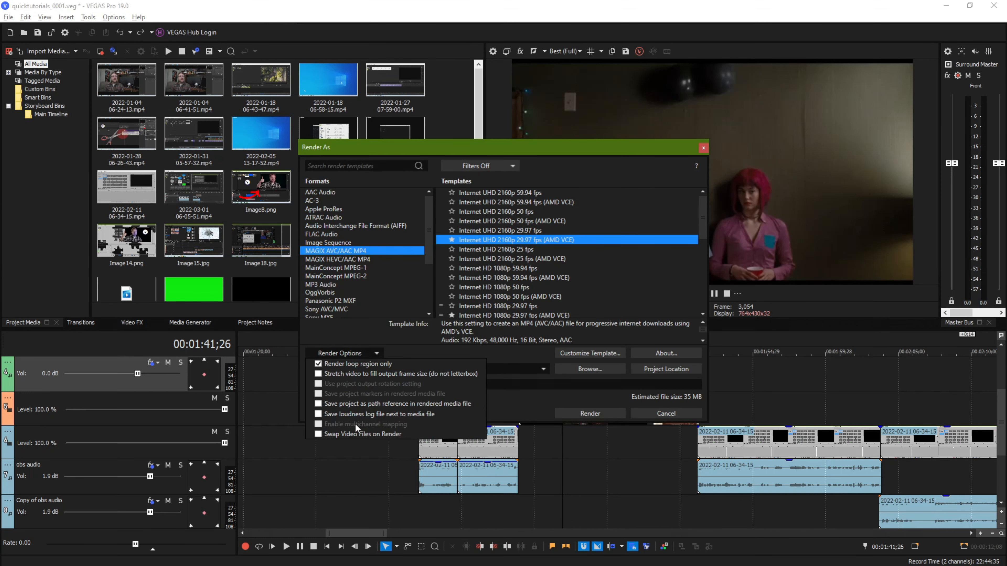
{"action": "left_click", "coordinate": [511, 351]}
{"action": "left_click", "coordinate": [496, 166]}
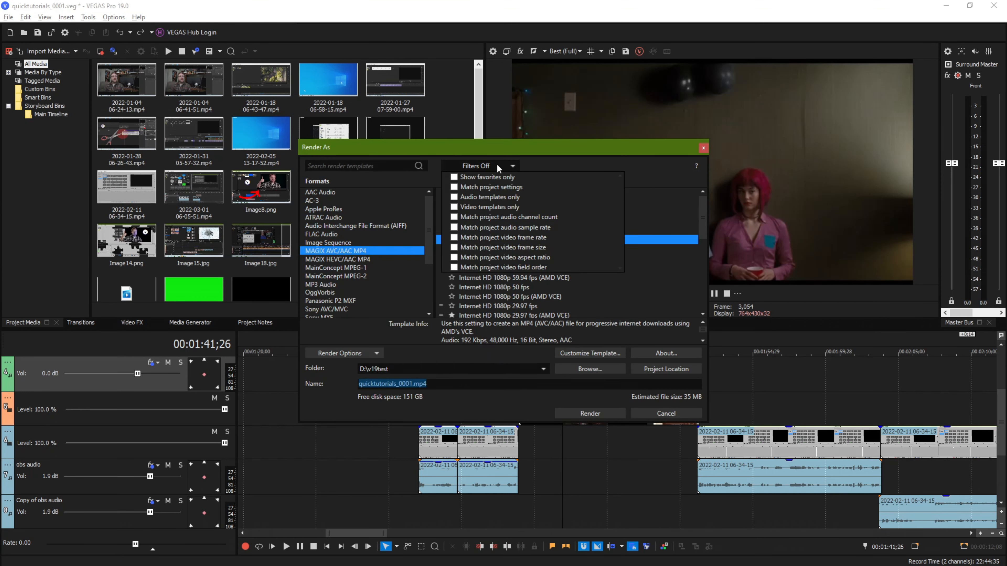
{"action": "left_click", "coordinate": [533, 167]}
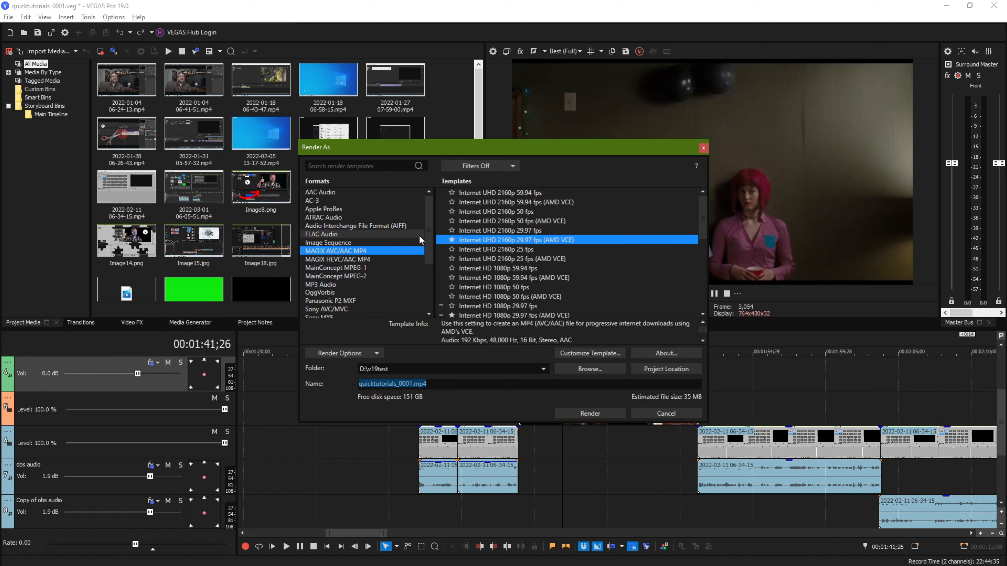
- Examine the render templates offered by the AC-3, ATRAC Audio, Image Sequence, FLAC Audio and MAGIX HEVC/AAC MP4 formats
{"action": "mouse_move", "coordinate": [432, 232]}
{"action": "left_mouse_down"}
{"action": "mouse_move", "coordinate": [431, 304]}
{"action": "mouse_move", "coordinate": [425, 226]}
{"action": "left_mouse_up"}
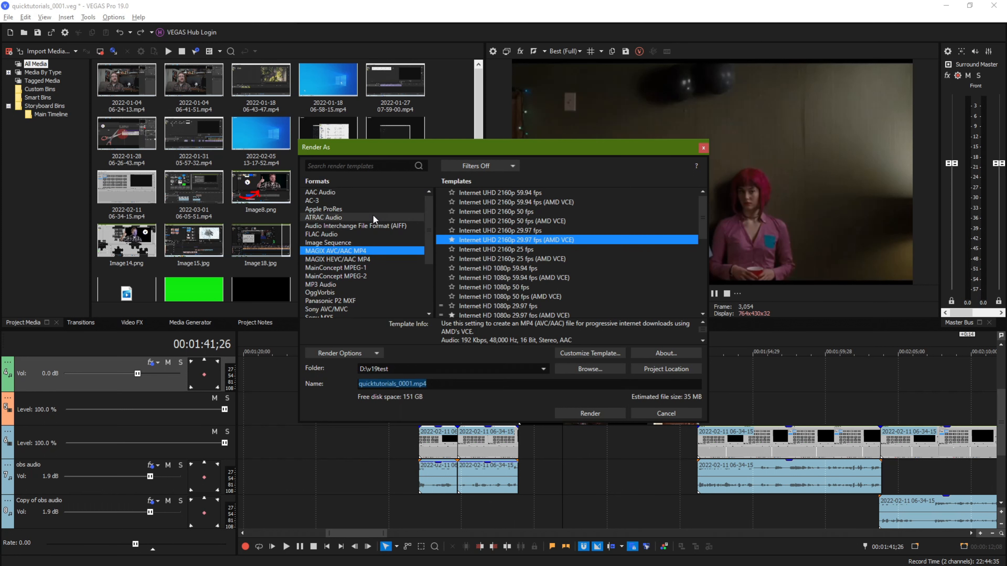
{"action": "left_click", "coordinate": [340, 199]}
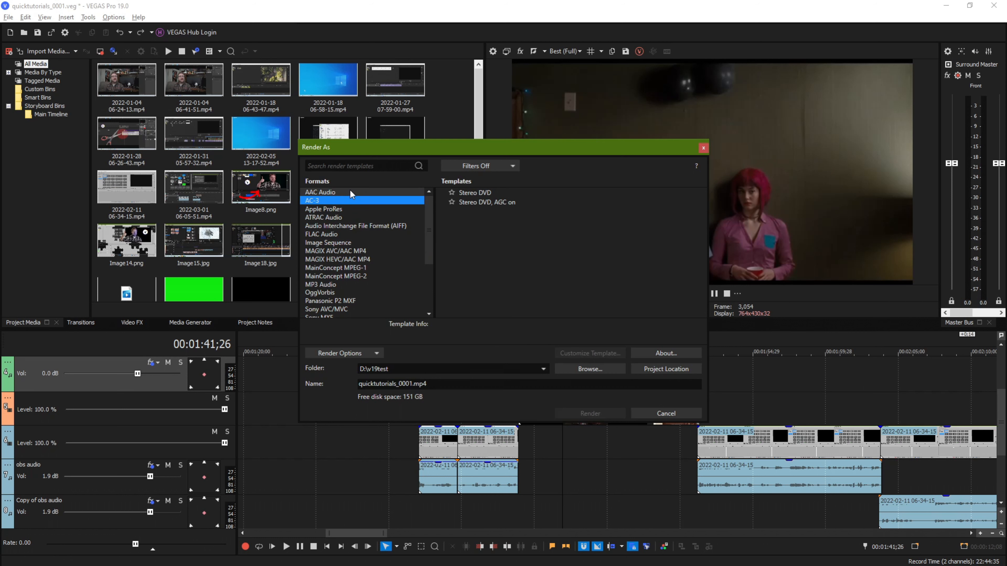
{"action": "left_click", "coordinate": [354, 218]}
{"action": "left_click", "coordinate": [359, 242]}
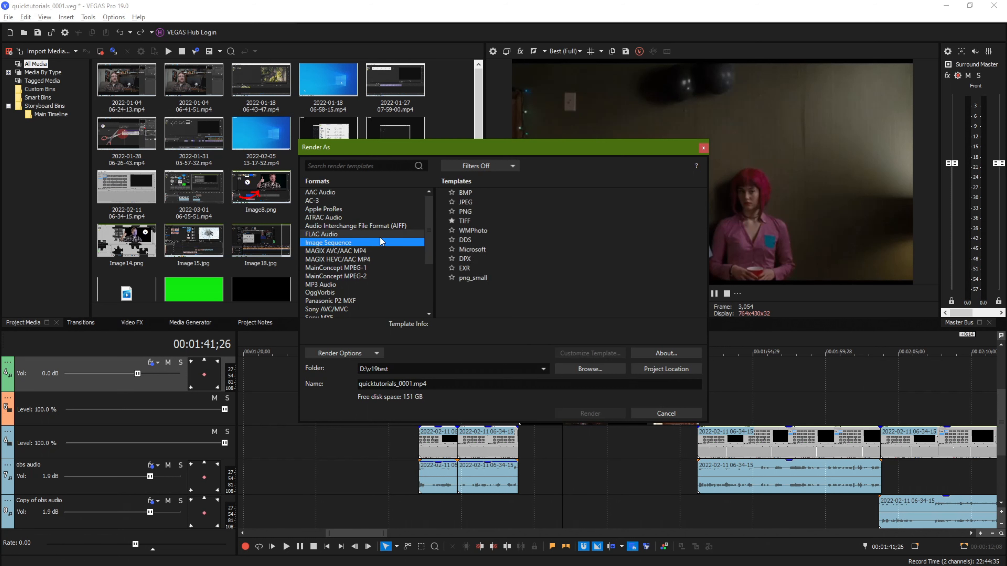
{"action": "scroll", "coordinate": [372, 270], "scroll_direction": "down", "scroll_amount": 3}
{"action": "scroll", "coordinate": [368, 271], "scroll_direction": "up", "scroll_amount": 3}
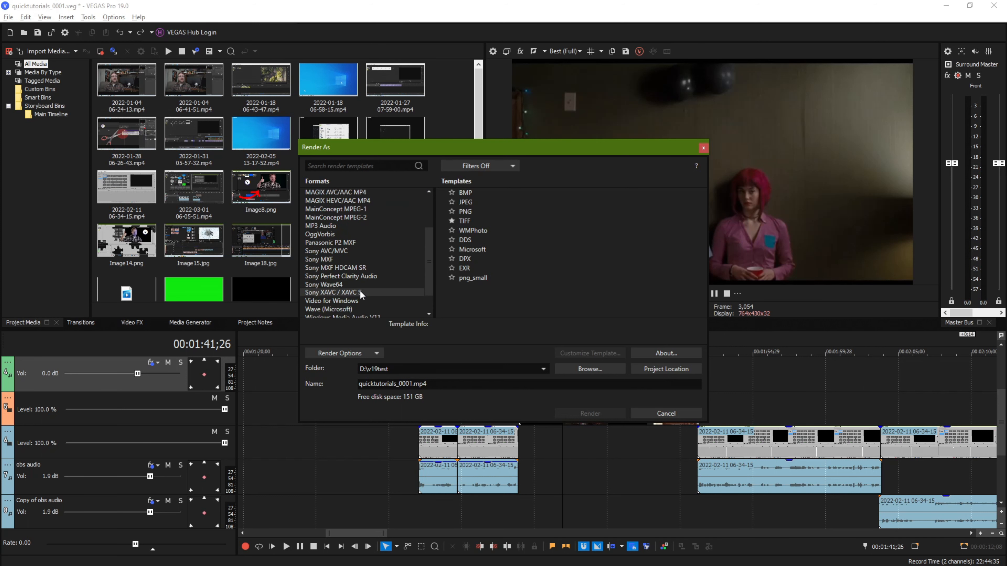
{"action": "left_click", "coordinate": [337, 217]}
{"action": "left_click", "coordinate": [330, 201]}
{"action": "left_click", "coordinate": [337, 226]}
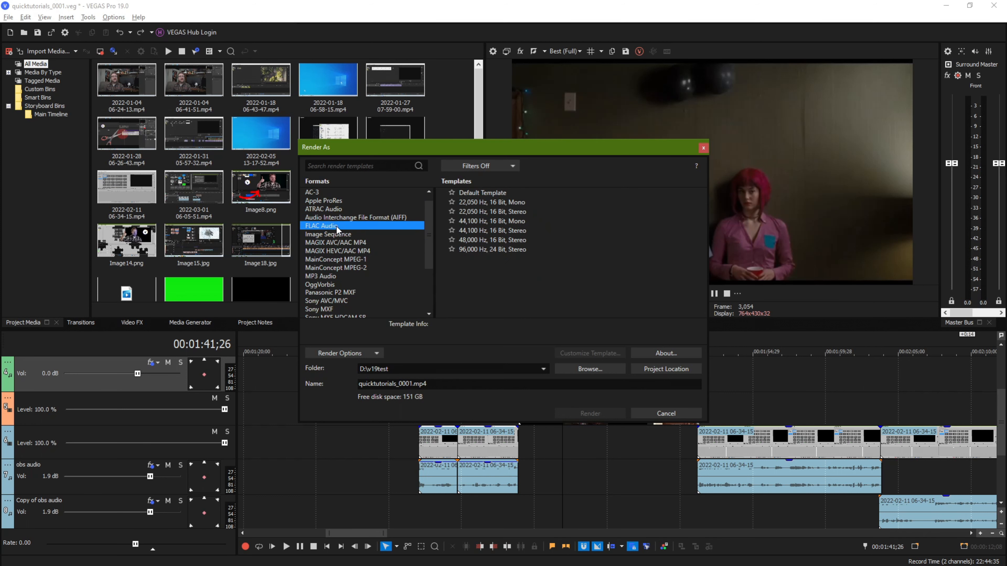
{"action": "left_click", "coordinate": [338, 250]}
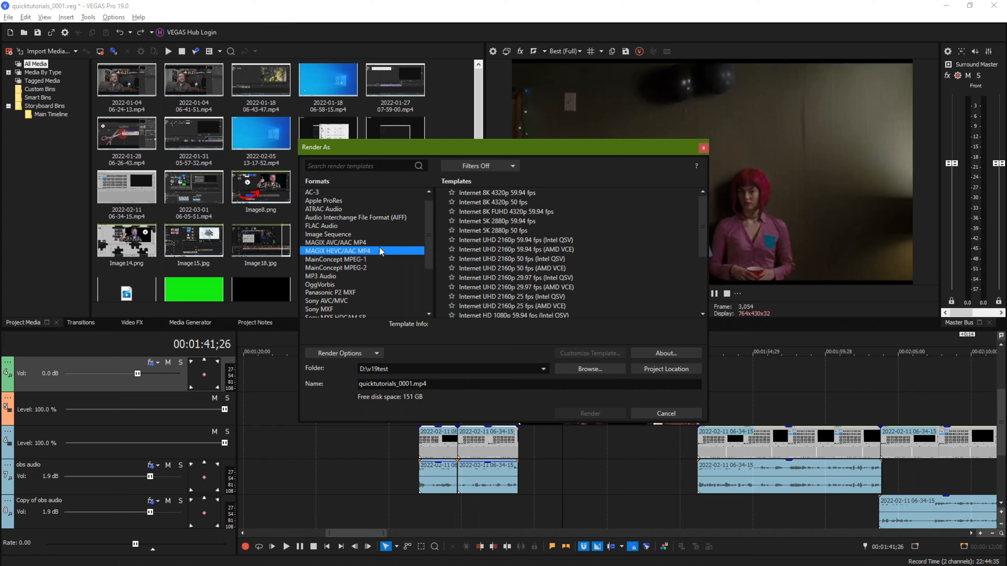
- Compare the templates of the Apple ProRes, AC-3, ATRAC Audio, MAGIX AVC/AAC MP4, MainConcept MPEG-2 and Sony MXF HDCAM SR formats
{"action": "left_click", "coordinate": [355, 201]}
{"action": "left_click", "coordinate": [355, 192]}
{"action": "left_click", "coordinate": [356, 209]}
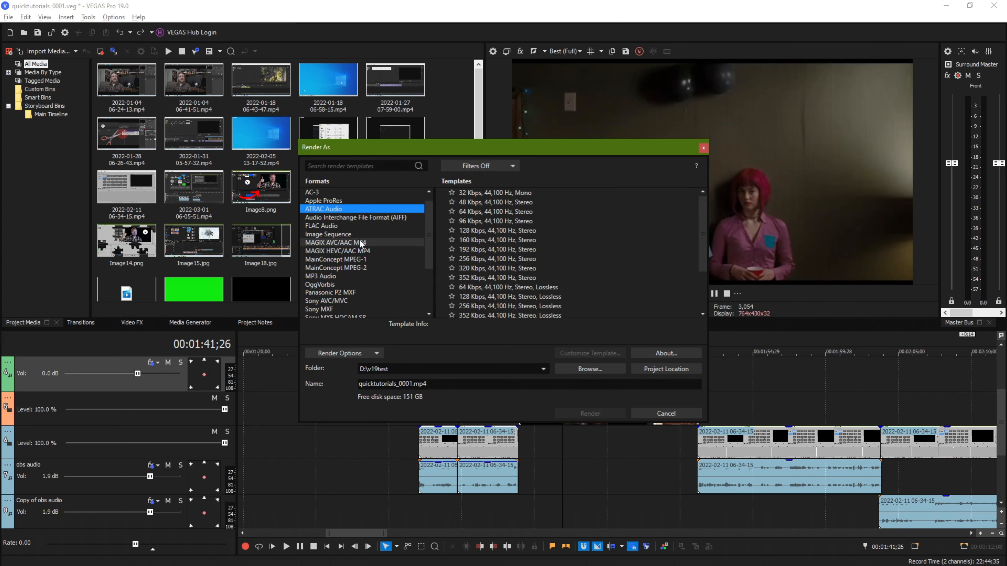
{"action": "left_click", "coordinate": [359, 242]}
{"action": "left_click", "coordinate": [357, 267]}
{"action": "scroll", "coordinate": [365, 265], "scroll_direction": "down", "scroll_amount": 3}
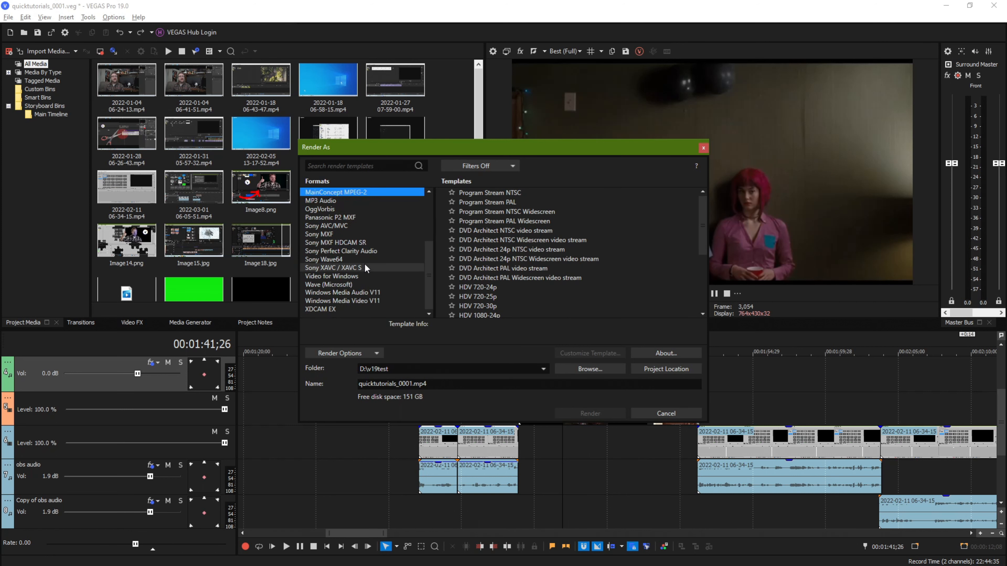
{"action": "left_click", "coordinate": [371, 242]}
{"action": "scroll", "coordinate": [375, 254], "scroll_direction": "up", "scroll_amount": 2}
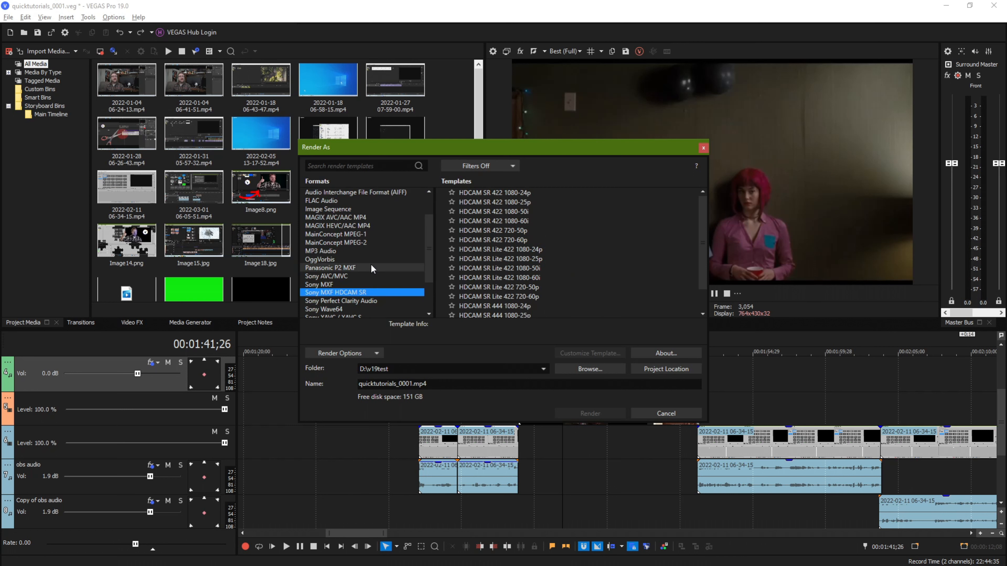
{"action": "scroll", "coordinate": [370, 264], "scroll_direction": "up", "scroll_amount": 2}
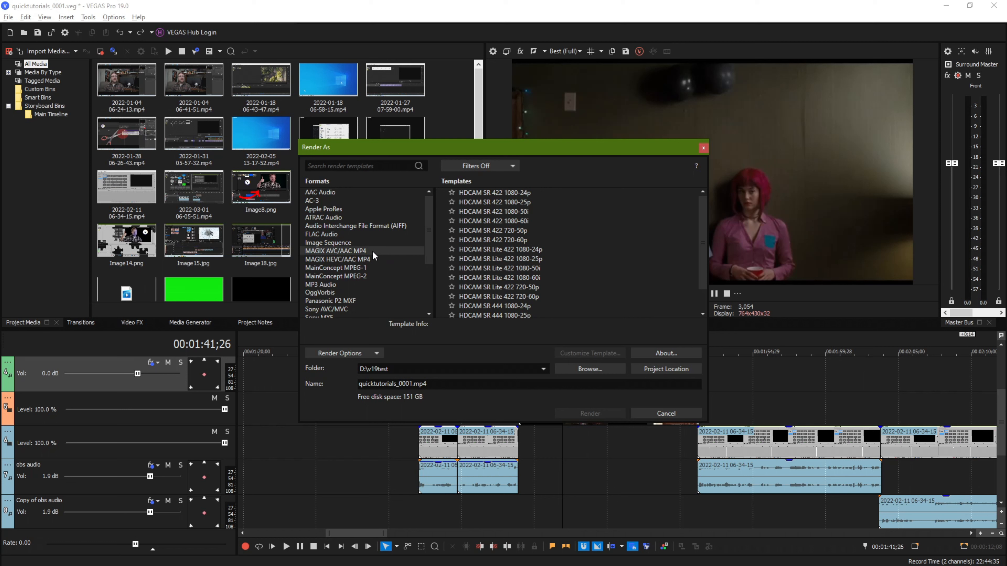
- Look through the full format list again, examining the audio format templates such as AAC, AIFF, FLAC and ATRAC and the MPEG formats
{"action": "left_click", "coordinate": [346, 198]}
{"action": "left_click", "coordinate": [347, 193]}
{"action": "left_click", "coordinate": [350, 226]}
{"action": "left_click", "coordinate": [350, 209]}
{"action": "scroll", "coordinate": [517, 268], "scroll_direction": "down", "scroll_amount": 6}
{"action": "scroll", "coordinate": [511, 278], "scroll_direction": "up", "scroll_amount": 4}
{"action": "left_click", "coordinate": [385, 258]}
{"action": "left_click", "coordinate": [361, 235]}
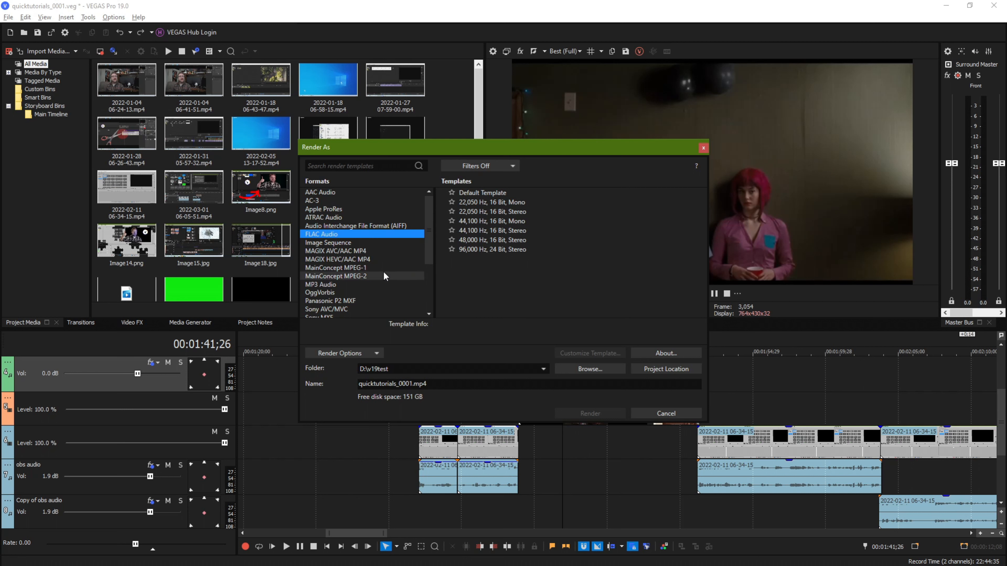
{"action": "left_click", "coordinate": [351, 218]}
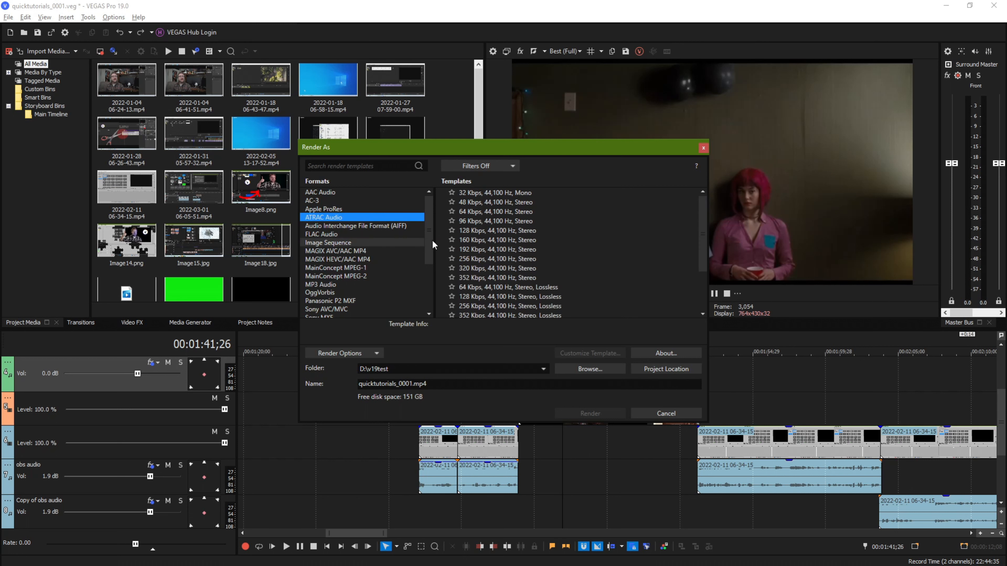
{"action": "left_click", "coordinate": [353, 268]}
{"action": "left_click", "coordinate": [352, 258]}
- Choose the MAGIX AVC/AAC MP4 format with the Internet HD 1080p 29.97 fps (AMD VCE) template
{"action": "left_click", "coordinate": [368, 252]}
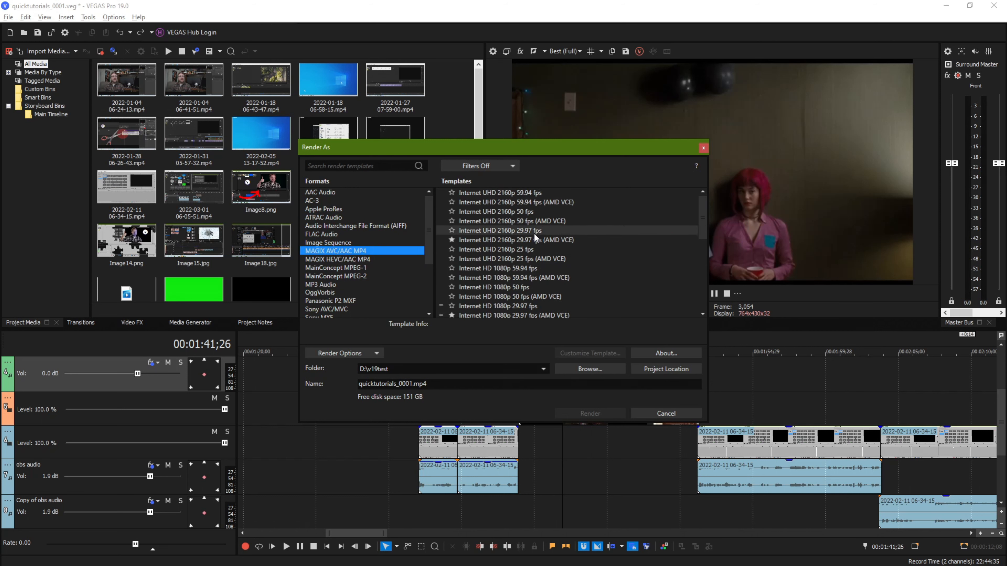
{"action": "left_click", "coordinate": [504, 242]}
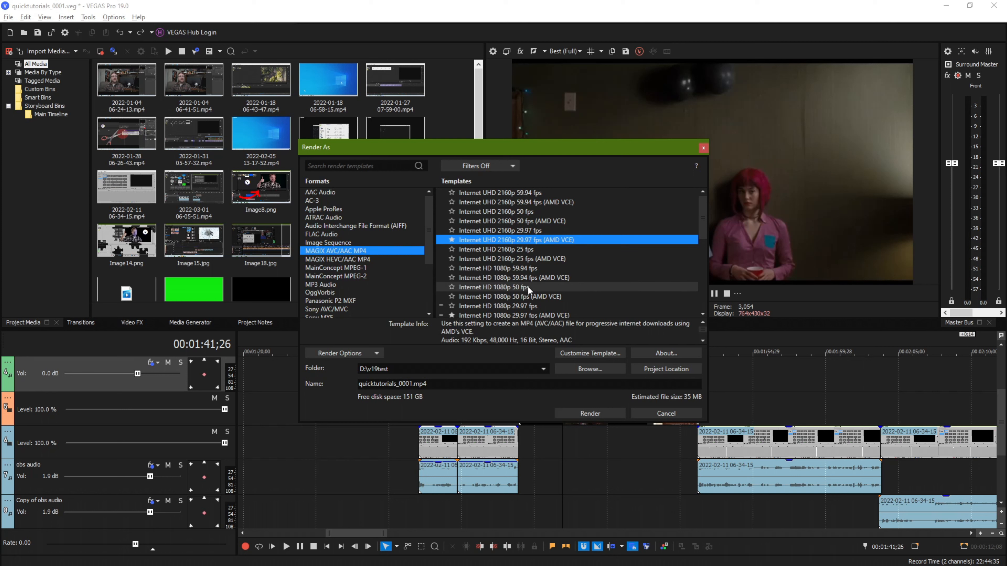
{"action": "scroll", "coordinate": [511, 290], "scroll_direction": "down", "scroll_amount": 1}
{"action": "left_click", "coordinate": [488, 297]}
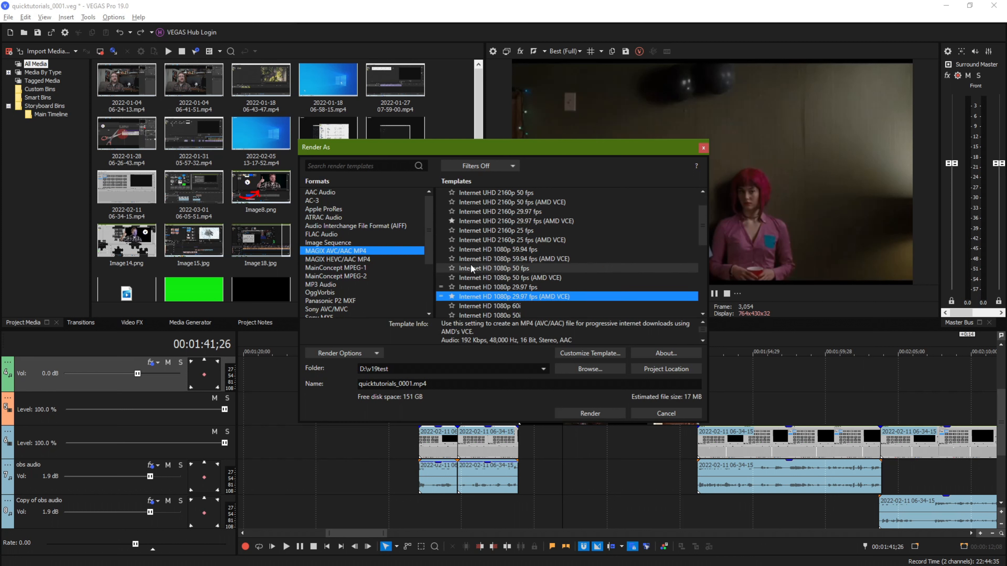
{"action": "scroll", "coordinate": [507, 257], "scroll_direction": "down", "scroll_amount": 3}
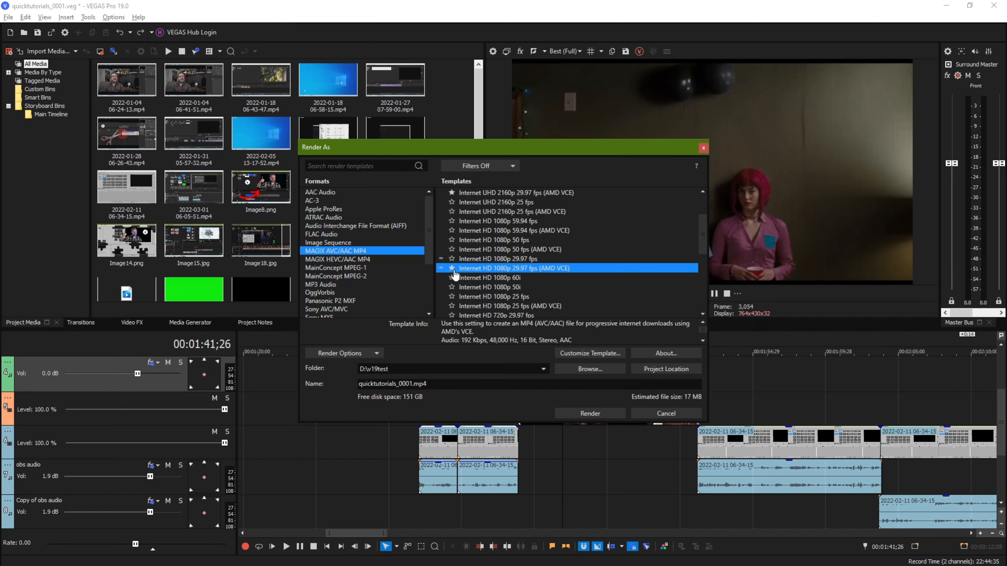
- Filter the render templates to show favorites only
{"action": "left_click", "coordinate": [509, 164]}
{"action": "left_click", "coordinate": [508, 165]}
{"action": "left_click", "coordinate": [513, 166]}
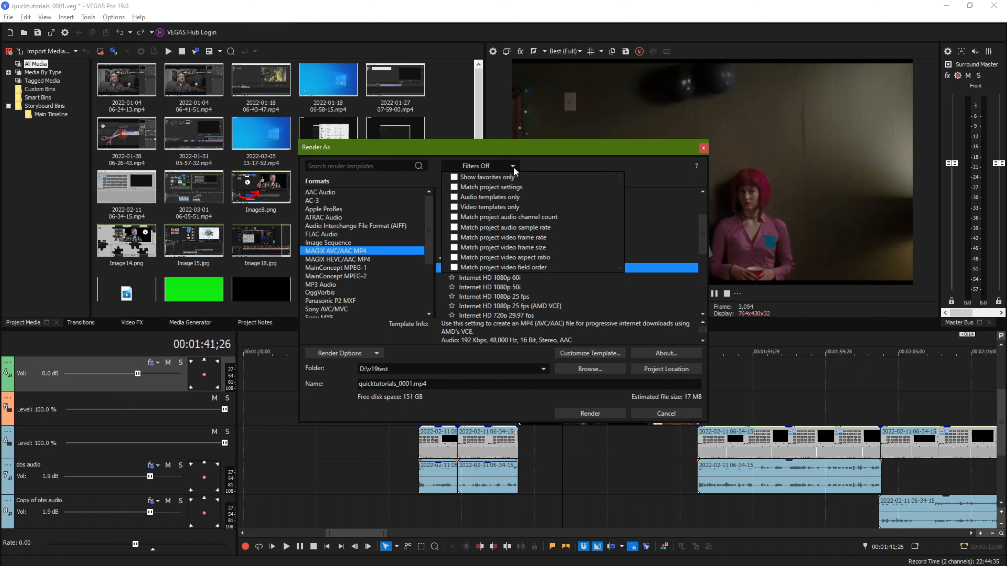
{"action": "left_click", "coordinate": [454, 177]}
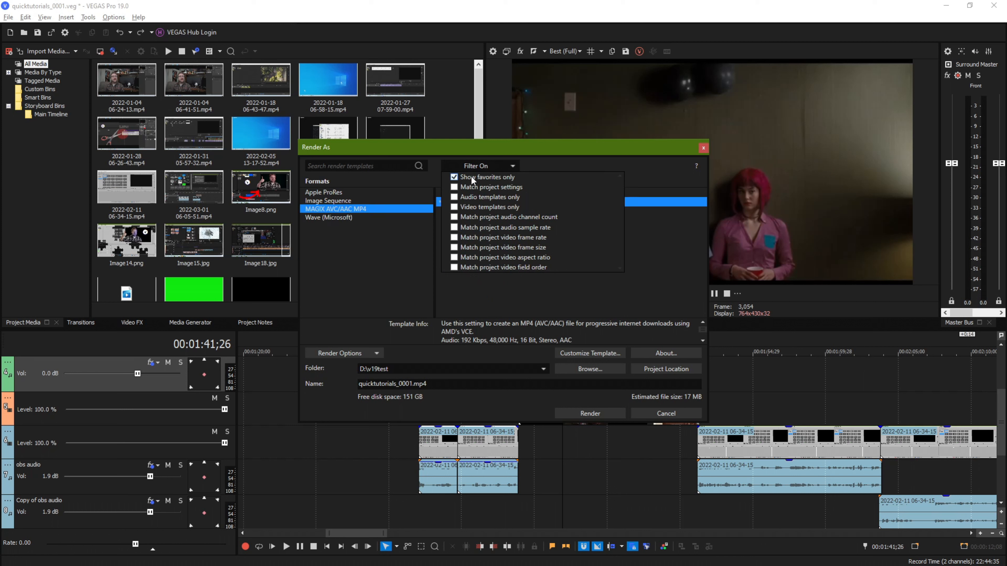
- Examine which favorite templates remain under the Apple ProRes, Image Sequence and MAGIX AVC/AAC MP4 formats
{"action": "left_click", "coordinate": [553, 170]}
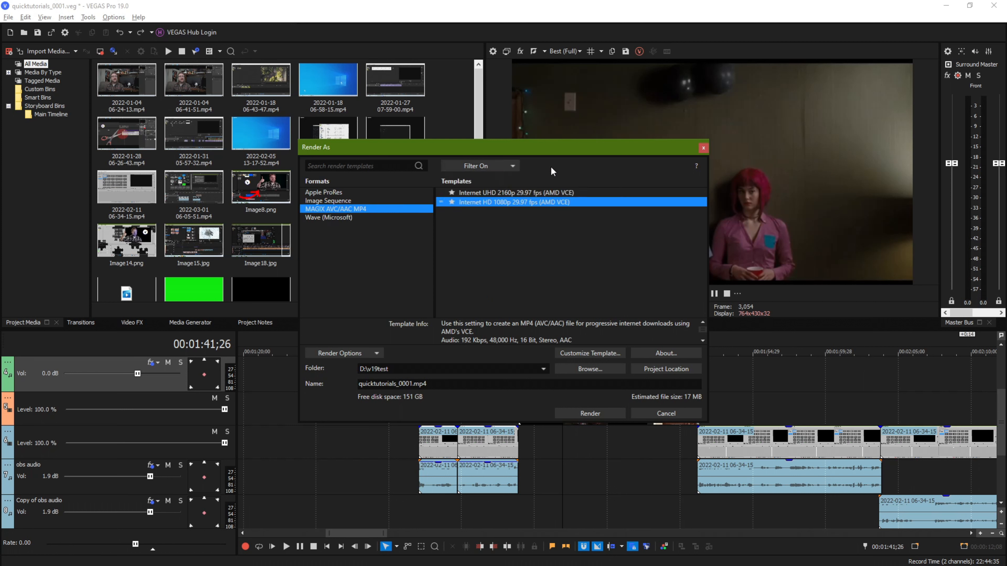
{"action": "left_click", "coordinate": [348, 201]}
{"action": "left_click", "coordinate": [344, 208]}
{"action": "left_click", "coordinate": [339, 194]}
{"action": "left_click", "coordinate": [343, 209]}
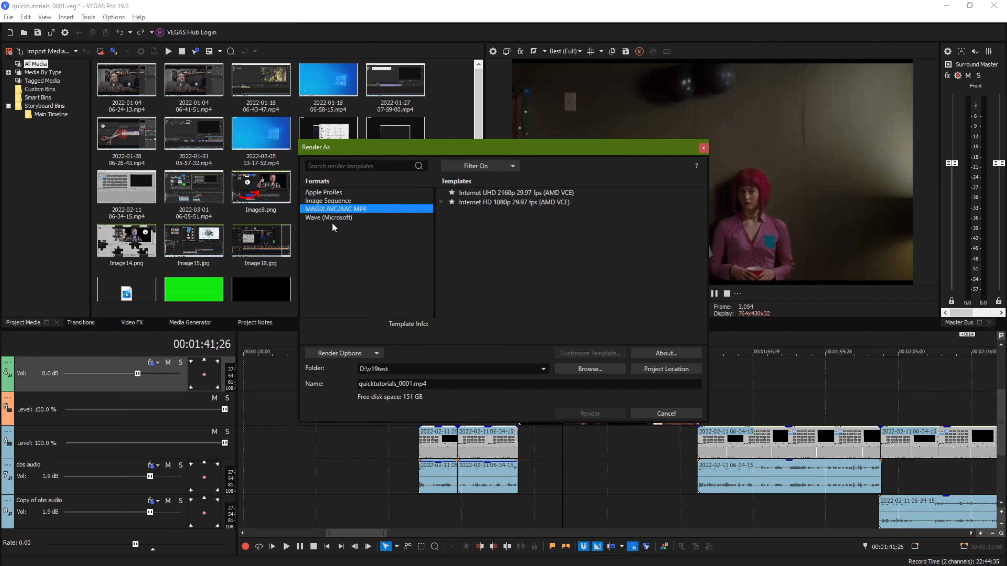
{"action": "left_click", "coordinate": [335, 201]}
{"action": "left_click", "coordinate": [334, 193]}
{"action": "left_click", "coordinate": [335, 200]}
{"action": "left_click", "coordinate": [337, 210]}
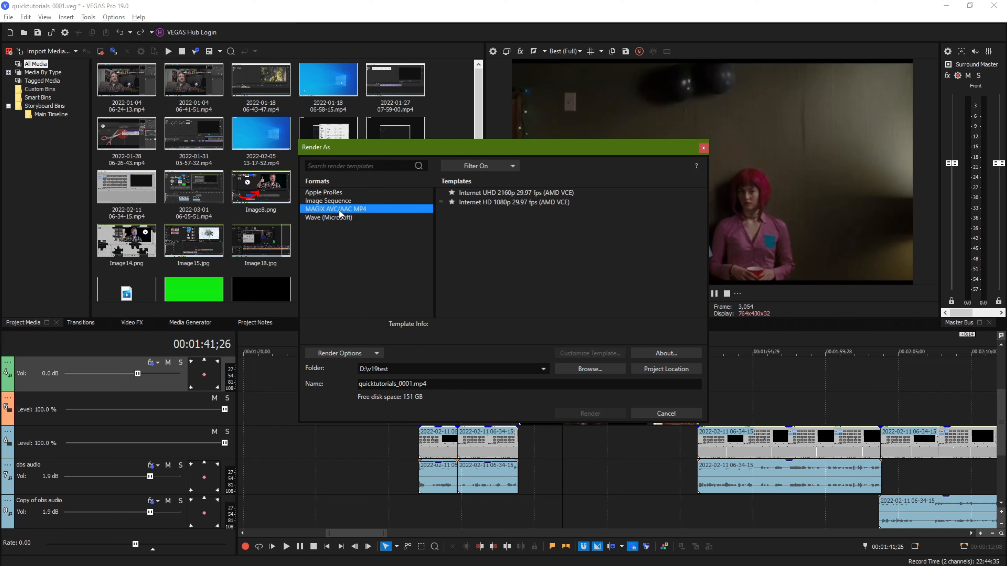
{"action": "left_click", "coordinate": [350, 202]}
{"action": "left_click", "coordinate": [350, 192]}
{"action": "left_click", "coordinate": [351, 202]}
{"action": "left_click", "coordinate": [352, 210]}
- Replace the favorites-only template filter with the Match project settings filter
{"action": "left_click", "coordinate": [489, 166]}
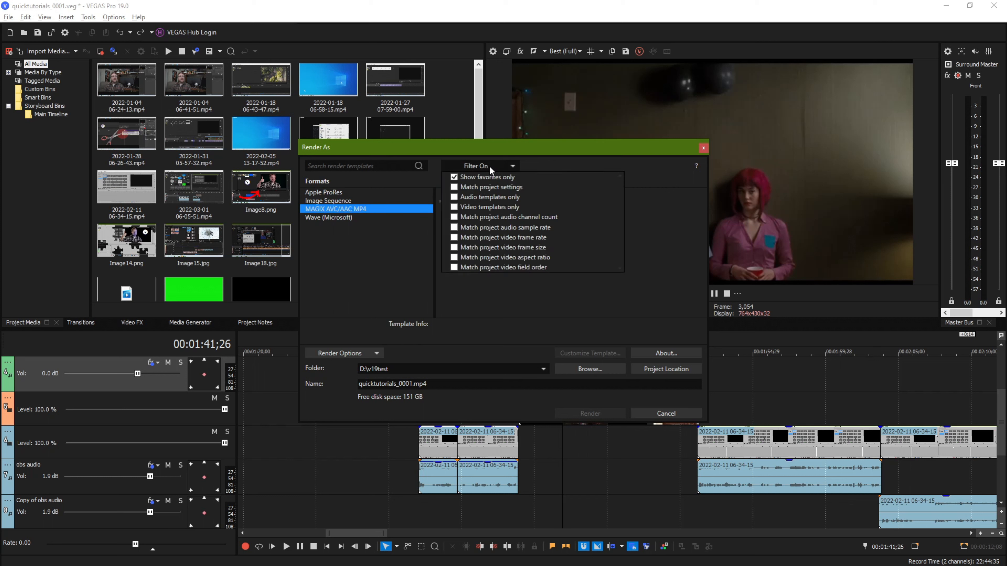
{"action": "left_click", "coordinate": [454, 178]}
{"action": "left_click", "coordinate": [454, 188]}
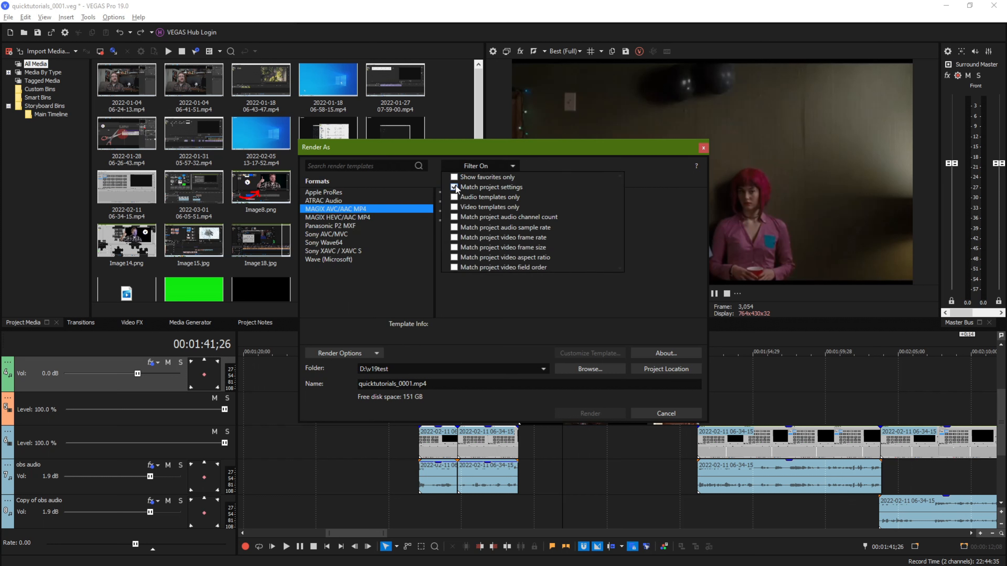
{"action": "left_click", "coordinate": [432, 175]}
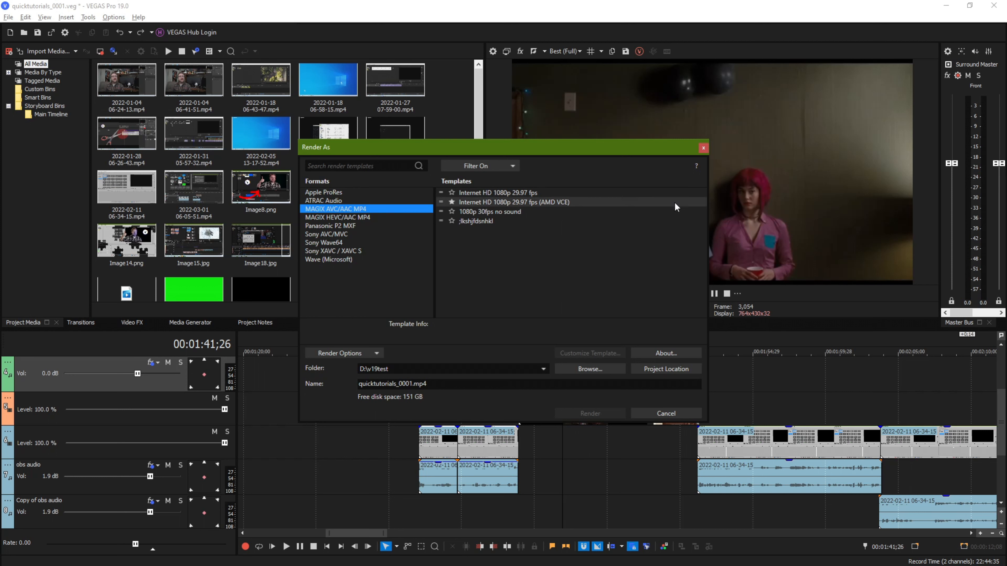
- Leave the render setup and review the project's video properties, such as frame size, field order and frame rate
{"action": "left_click", "coordinate": [703, 147]}
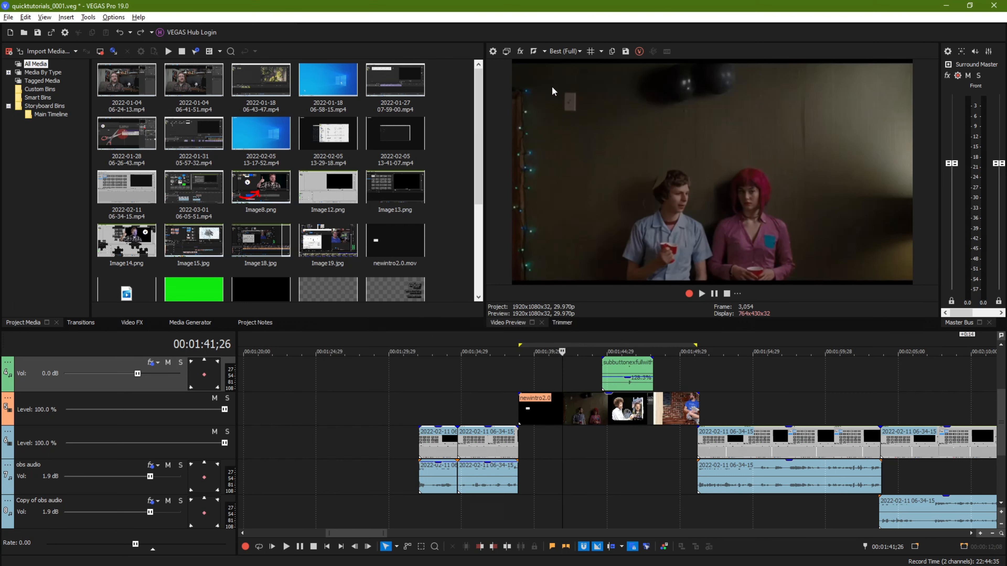
{"action": "left_click", "coordinate": [493, 52]}
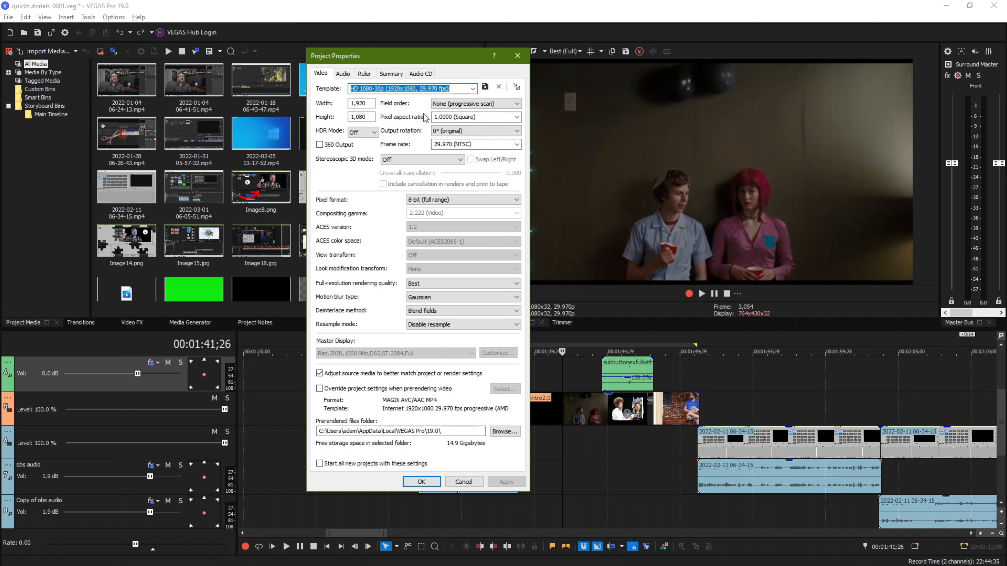
{"action": "left_click", "coordinate": [520, 56]}
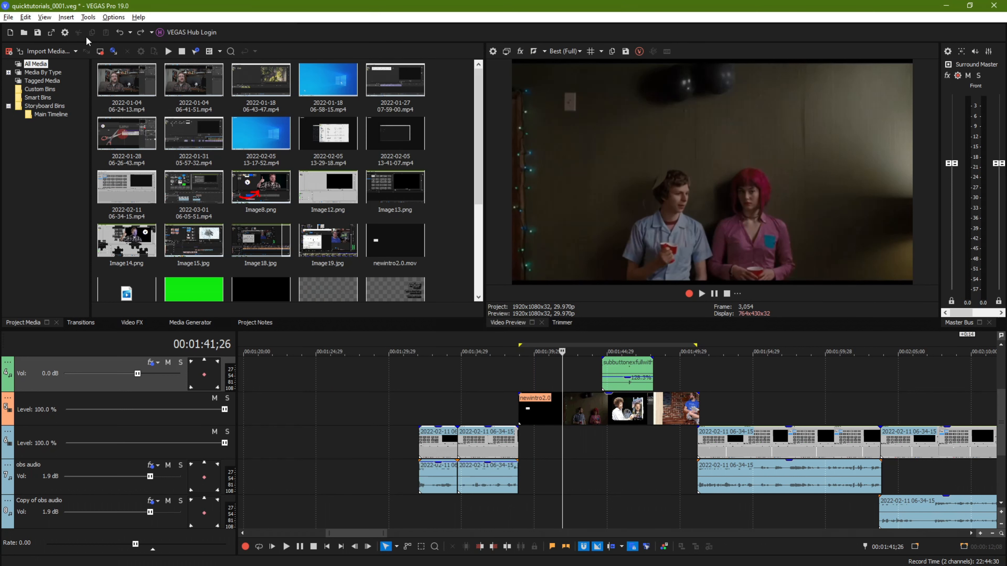
- Reopen the Render As setup and filter the templates to match the project settings
{"action": "left_click", "coordinate": [8, 17]}
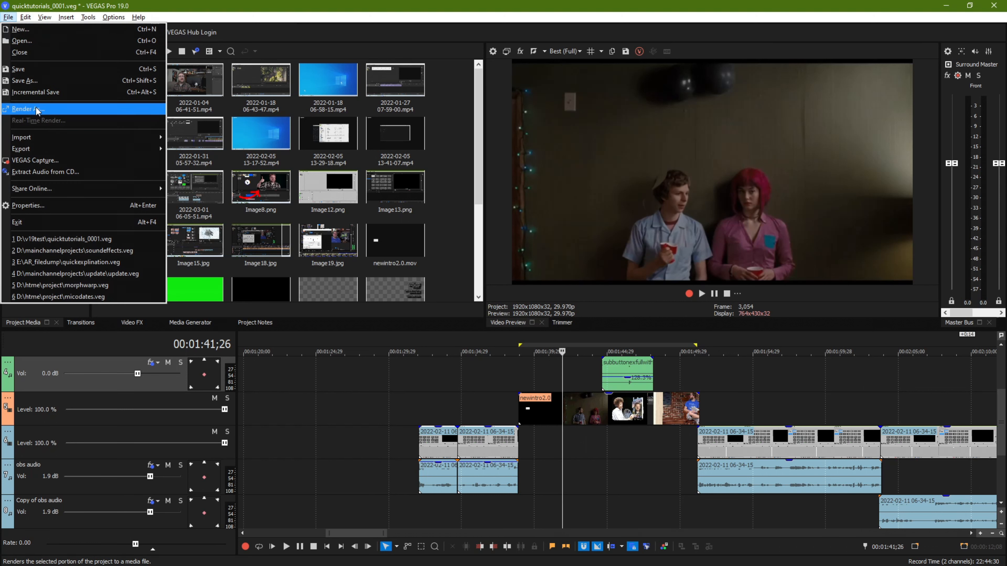
{"action": "left_click", "coordinate": [34, 108]}
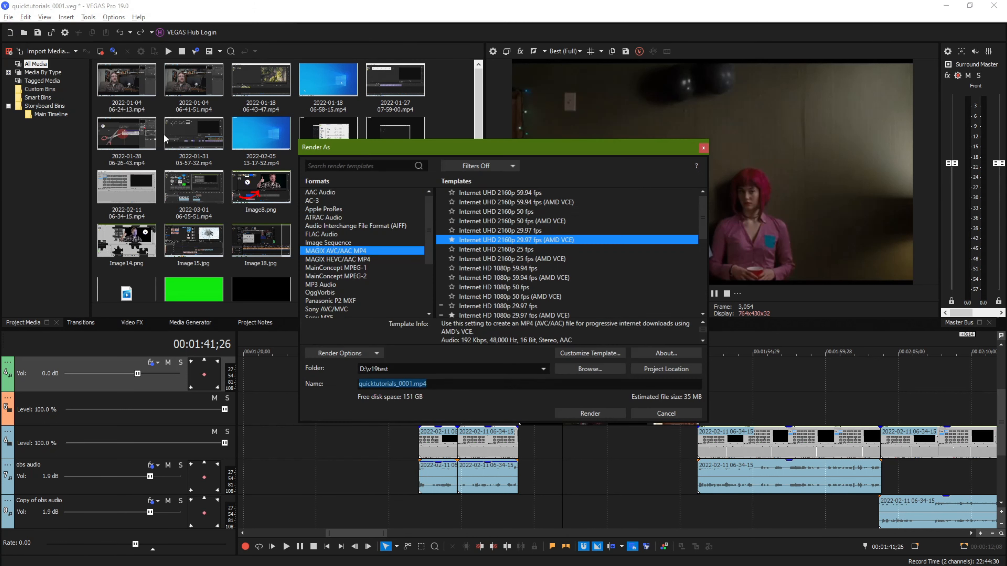
{"action": "left_click", "coordinate": [478, 166]}
{"action": "left_click", "coordinate": [454, 187]}
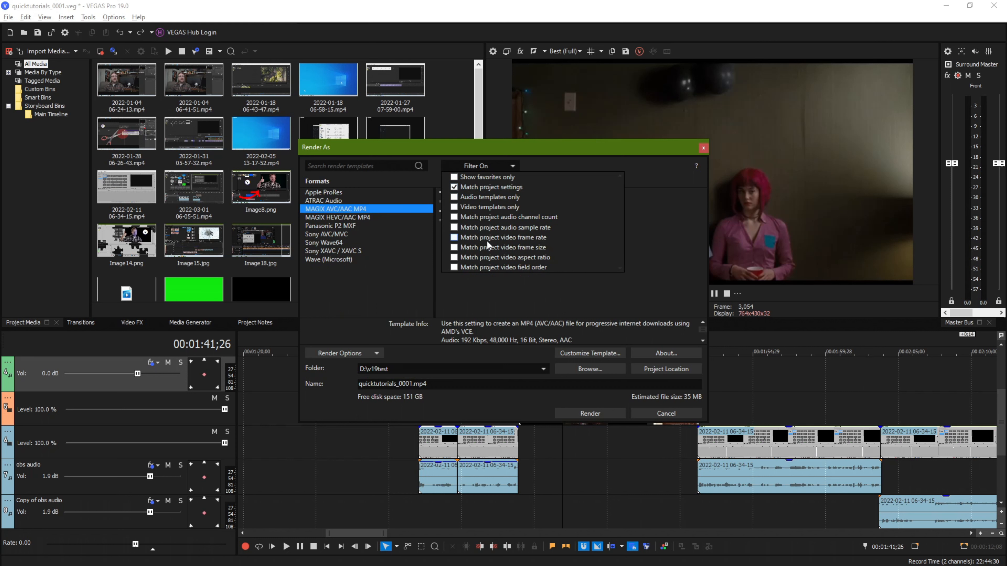
- Clear the project settings filter, try combining several filters, and limit the formats to audio templates only
{"action": "left_click", "coordinate": [454, 187]}
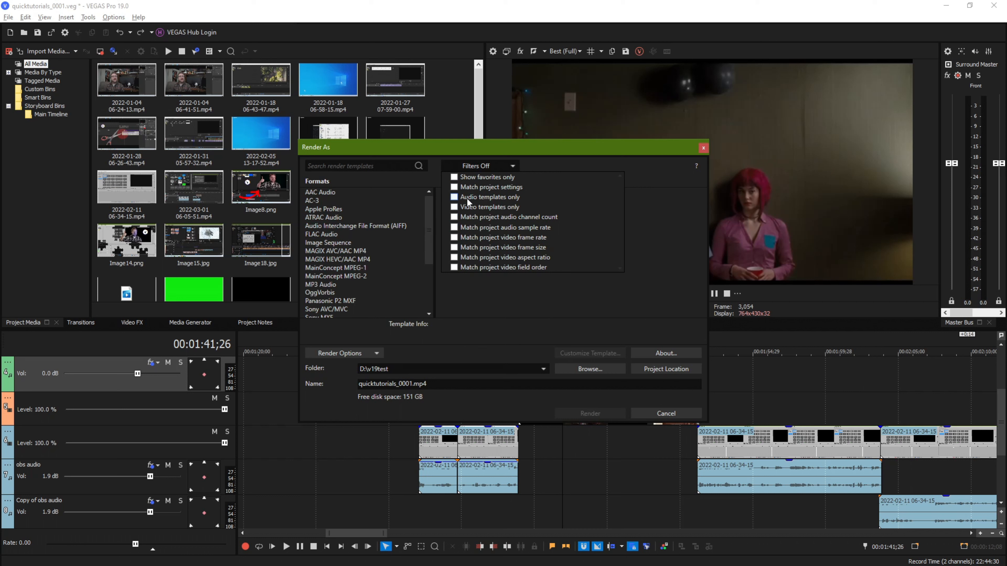
{"action": "left_click", "coordinate": [455, 197]}
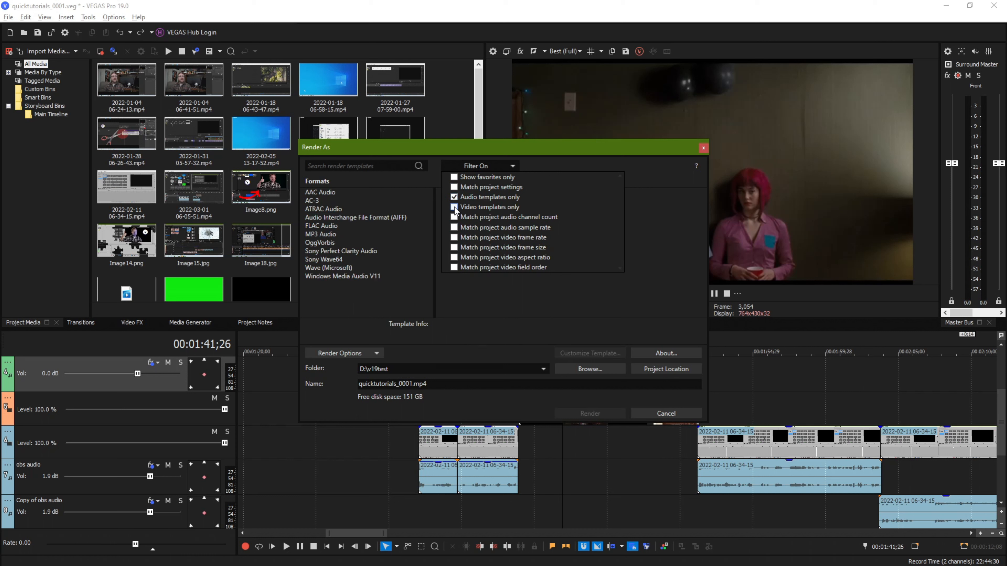
{"action": "left_click", "coordinate": [454, 207]}
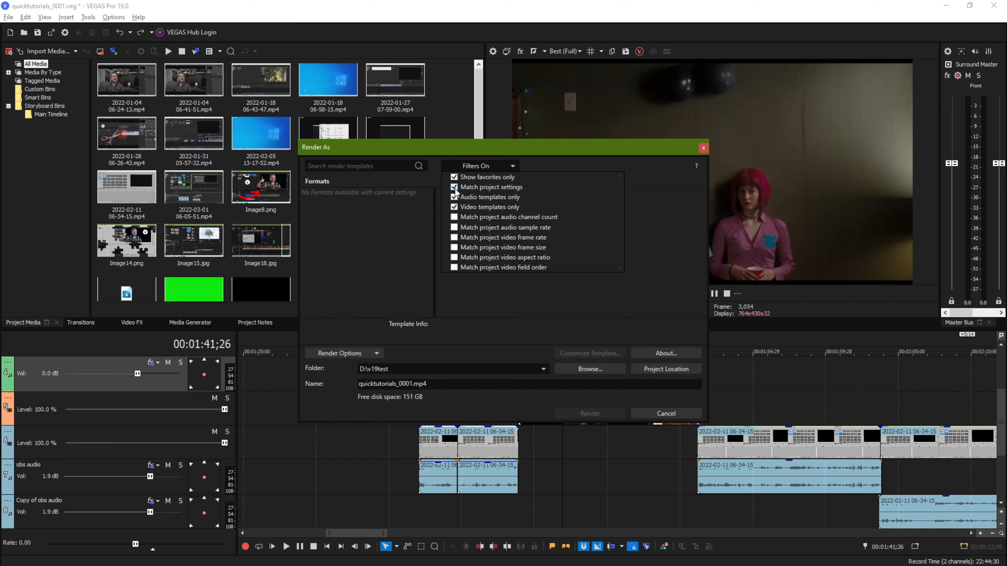
{"action": "left_click", "coordinate": [454, 197]}
{"action": "left_click", "coordinate": [454, 207]}
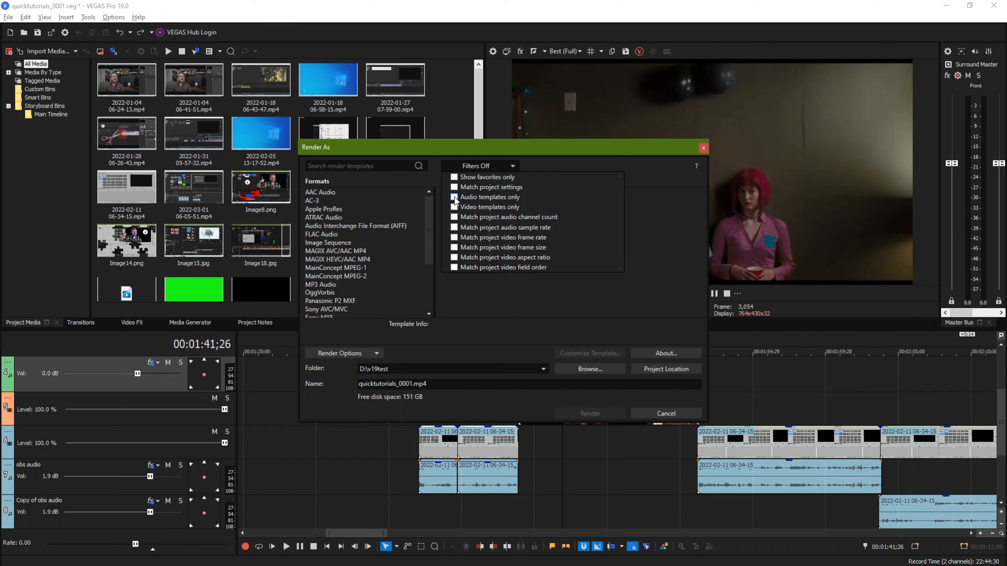
{"action": "left_click", "coordinate": [454, 197]}
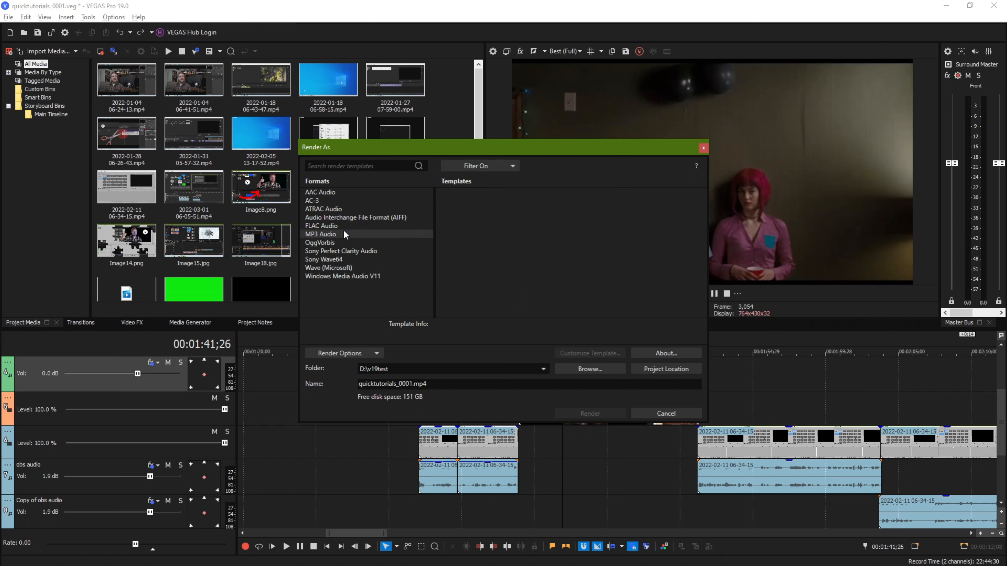
- Switch the template filter from audio templates to video templates only
{"action": "left_click", "coordinate": [483, 168]}
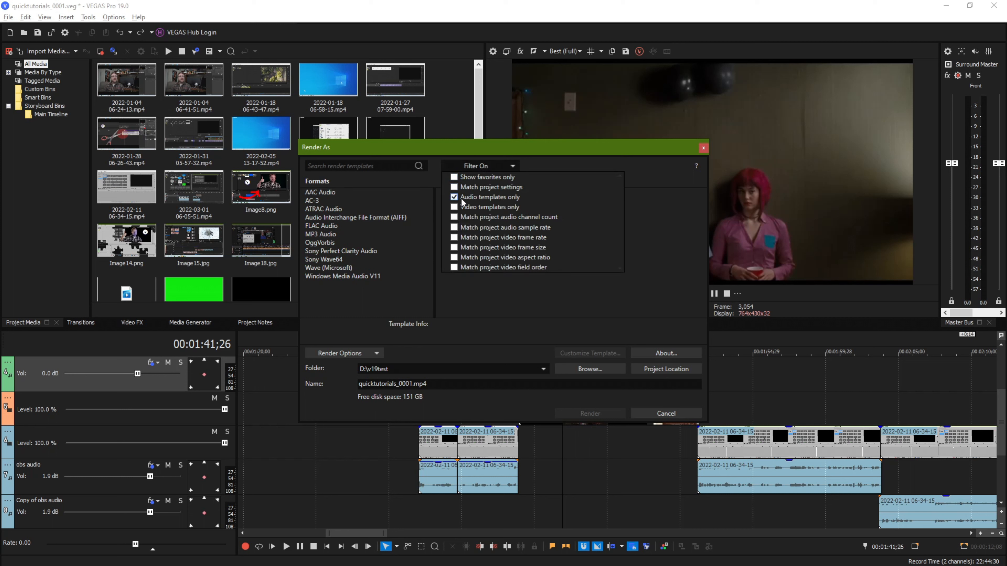
{"action": "left_click", "coordinate": [455, 206]}
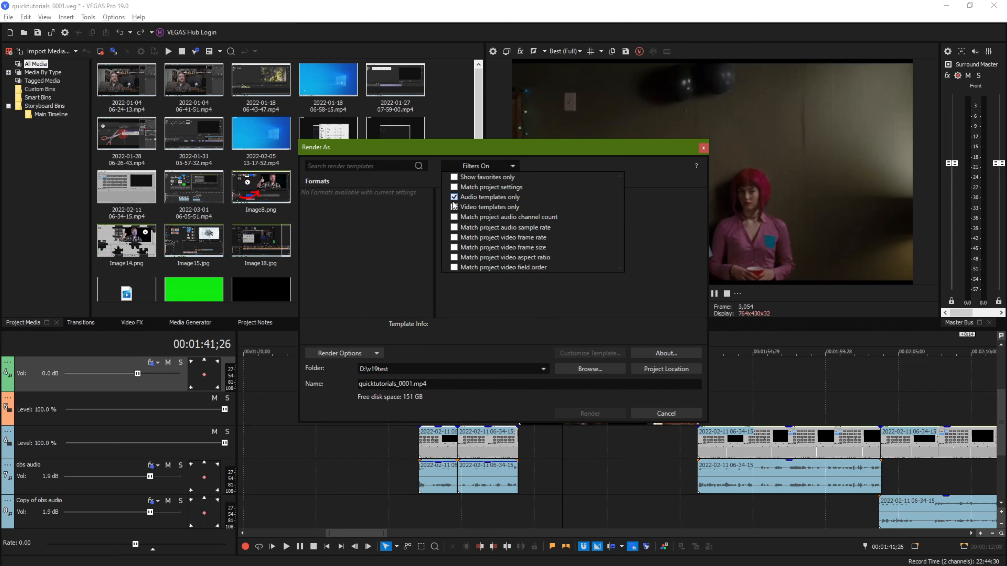
{"action": "left_click", "coordinate": [454, 197]}
- Compare the templates of video formats such as MainConcept MPEG-2, Sony AVC/MVC, Sony MXF and MAGIX AVC/AAC MP4
{"action": "left_click", "coordinate": [346, 234]}
{"action": "left_click", "coordinate": [343, 251]}
{"action": "left_click", "coordinate": [343, 260]}
{"action": "left_click", "coordinate": [347, 234]}
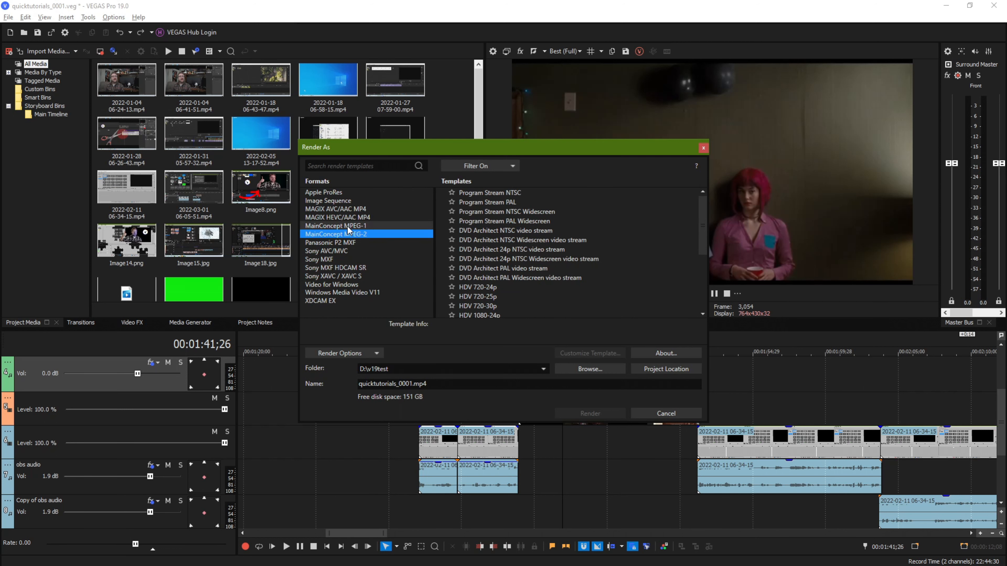
{"action": "left_click", "coordinate": [351, 209]}
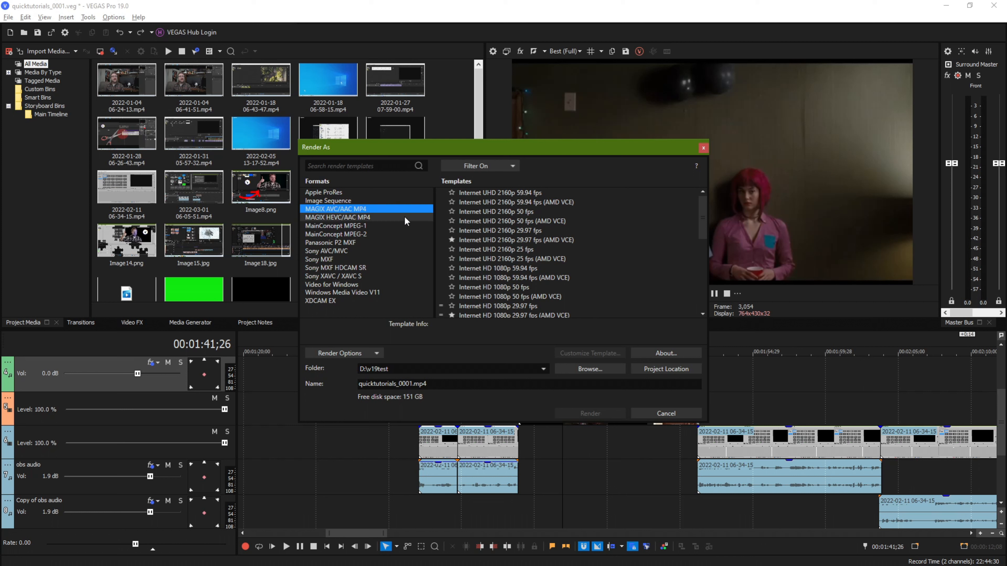
{"action": "scroll", "coordinate": [490, 263], "scroll_direction": "down", "scroll_amount": 2}
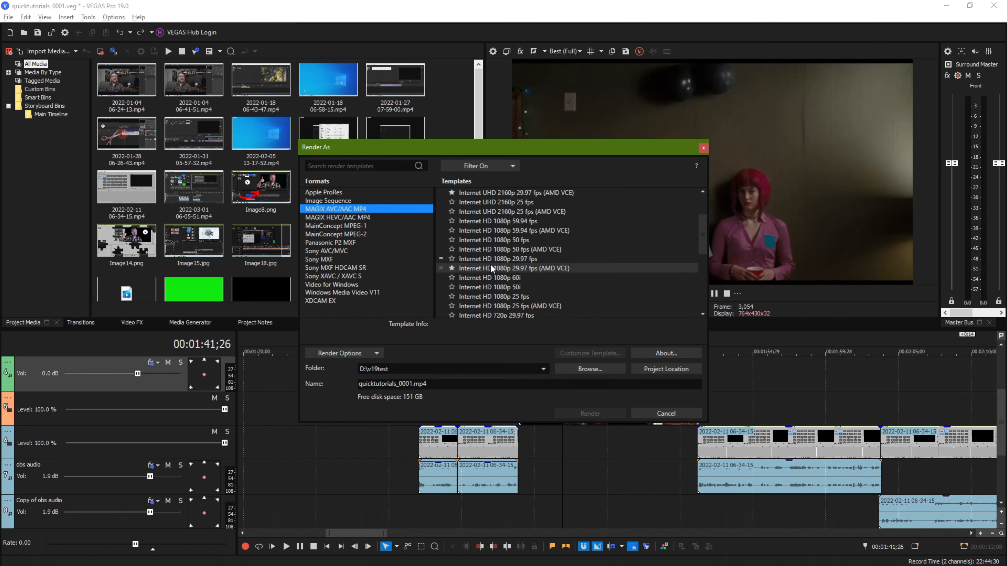
{"action": "scroll", "coordinate": [485, 228], "scroll_direction": "up", "scroll_amount": 2}
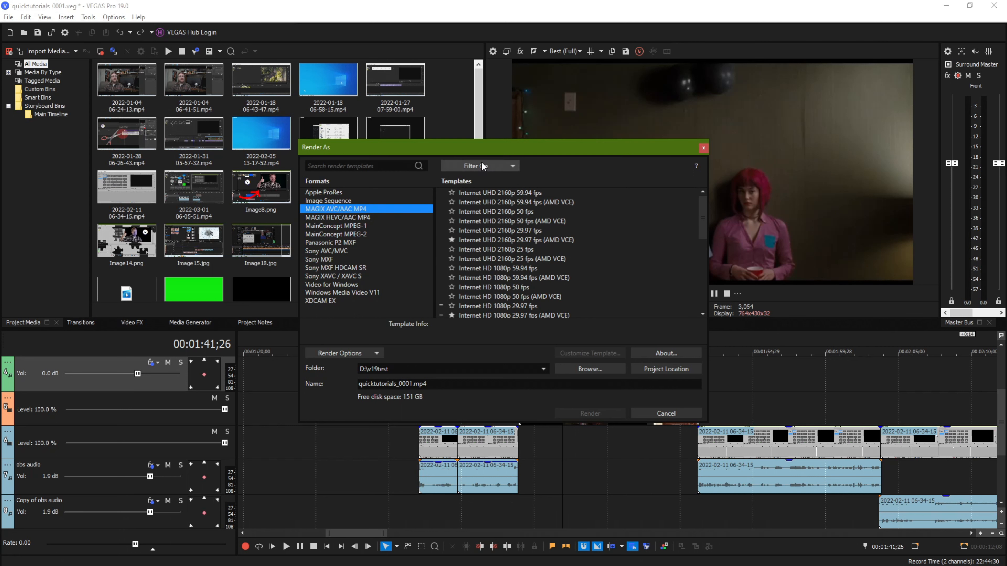
- Remove the video-only filter and filter the templates by the project's audio channel count instead
{"action": "left_click", "coordinate": [482, 166]}
{"action": "left_click", "coordinate": [454, 207]}
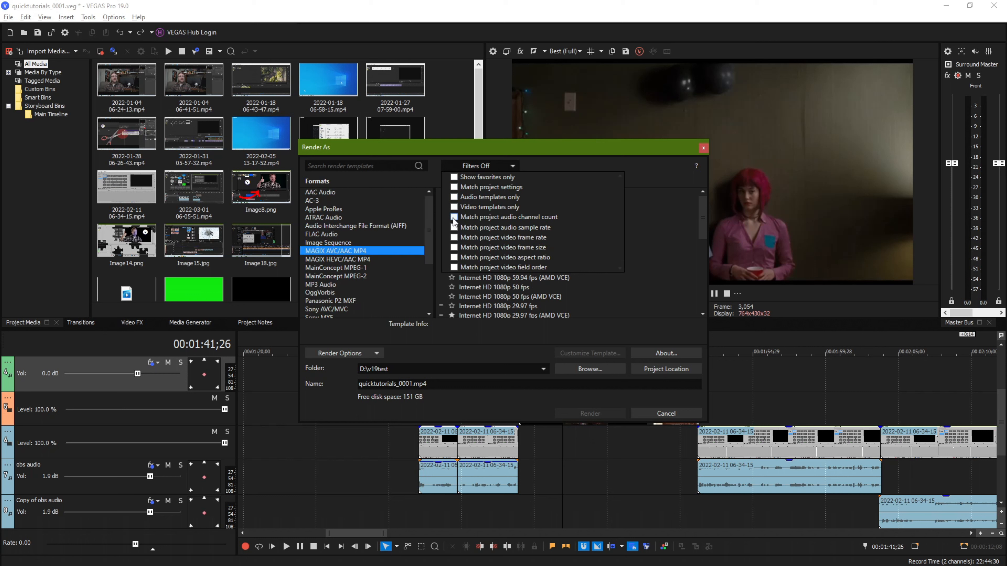
{"action": "left_click", "coordinate": [454, 217]}
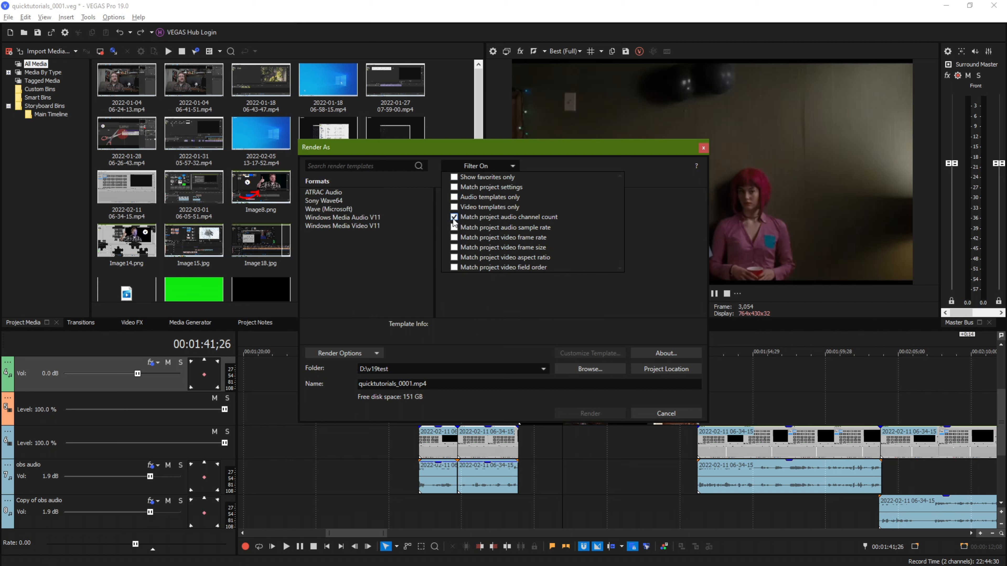
{"action": "left_click", "coordinate": [430, 184]}
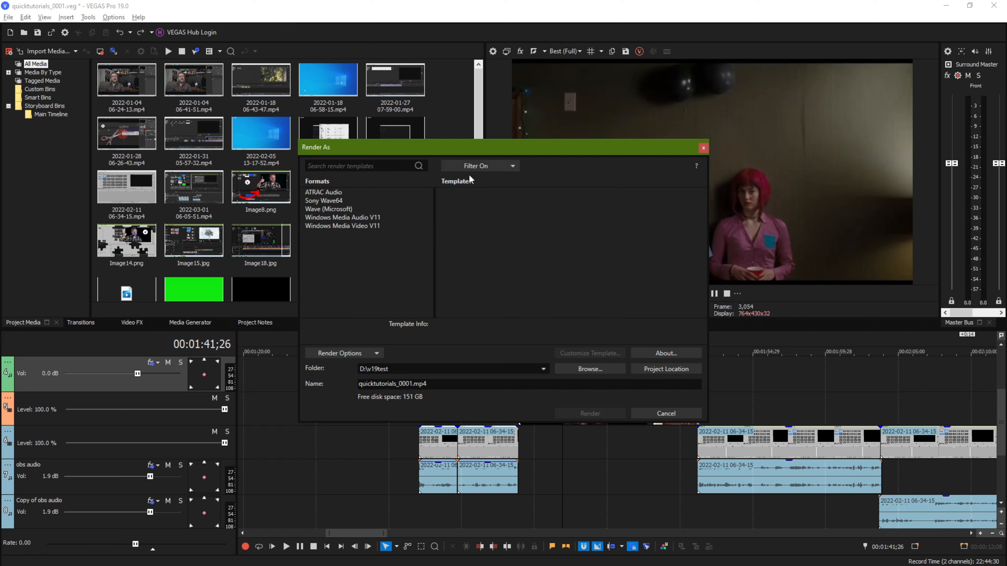
- Filter the templates by the project's audio sample rate instead of channel count and look through the matching templates
{"action": "left_click", "coordinate": [477, 168]}
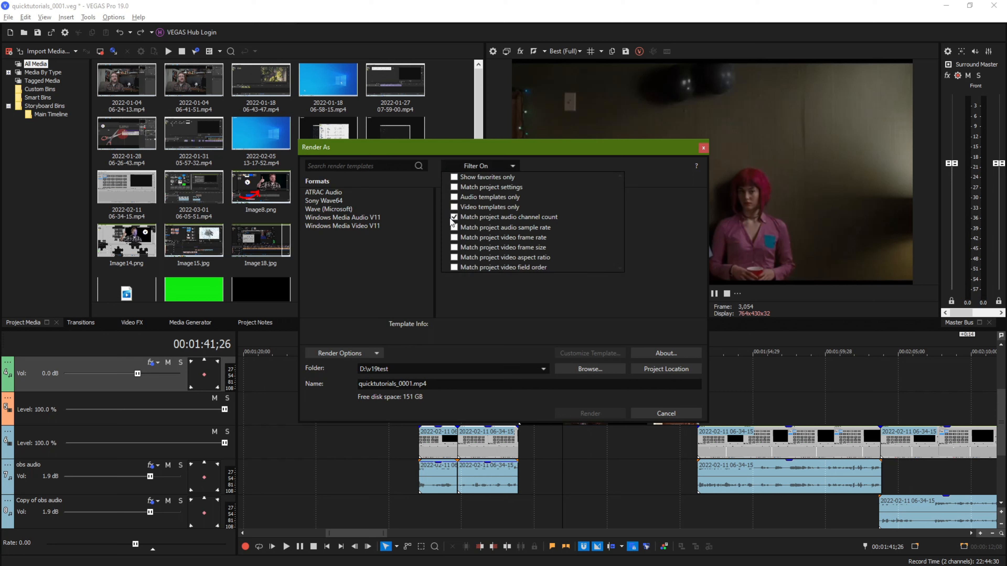
{"action": "left_click", "coordinate": [453, 228]}
{"action": "left_click", "coordinate": [453, 217]}
{"action": "left_click", "coordinate": [446, 213]}
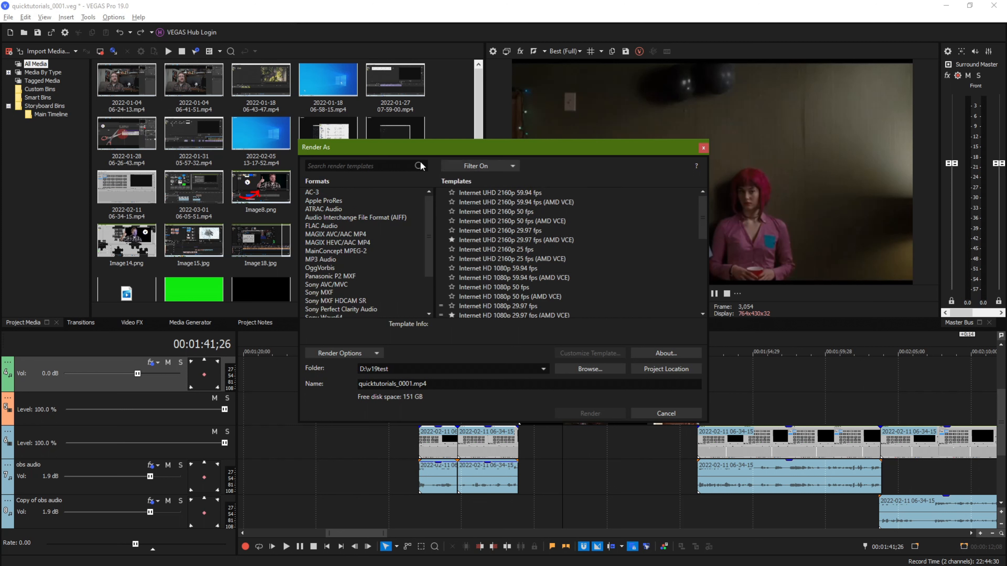
{"action": "scroll", "coordinate": [409, 264], "scroll_direction": "down", "scroll_amount": 2}
{"action": "scroll", "coordinate": [469, 283], "scroll_direction": "down", "scroll_amount": 2}
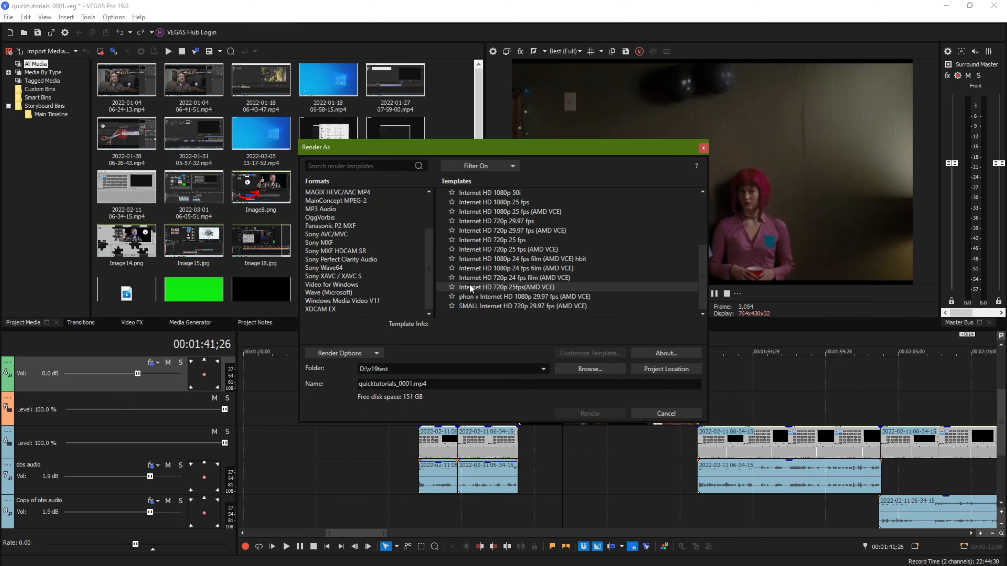
- Leave the render setup and review the project's audio properties, including master bus mode, sample rate and bit depth
{"action": "left_click", "coordinate": [703, 148]}
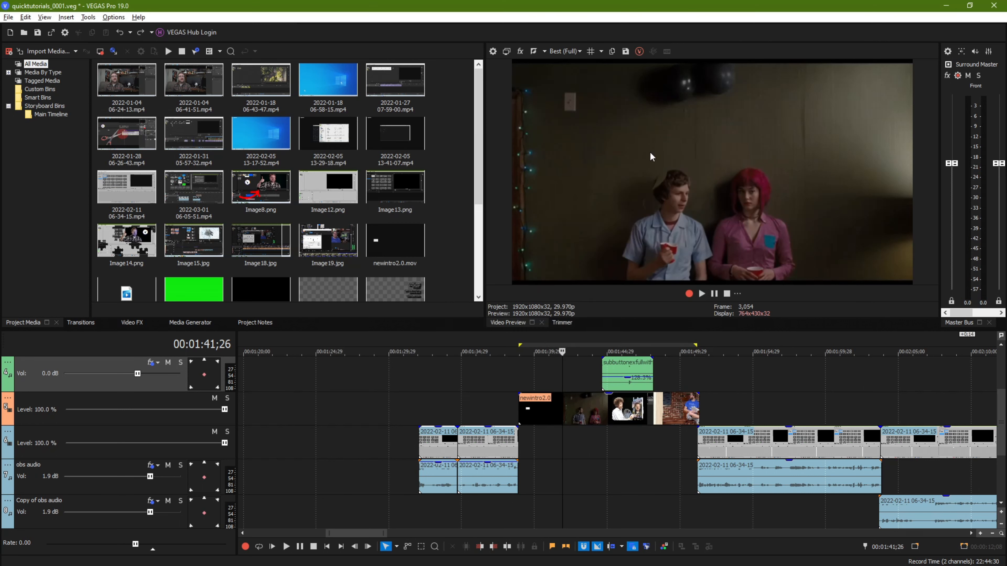
{"action": "left_click", "coordinate": [493, 52]}
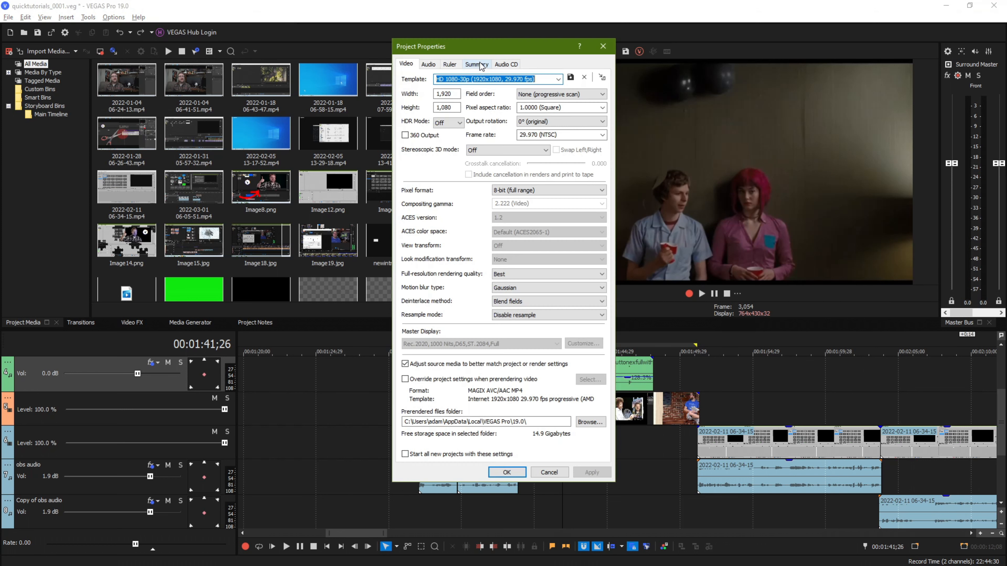
{"action": "left_click", "coordinate": [429, 65]}
{"action": "left_click", "coordinate": [578, 107]}
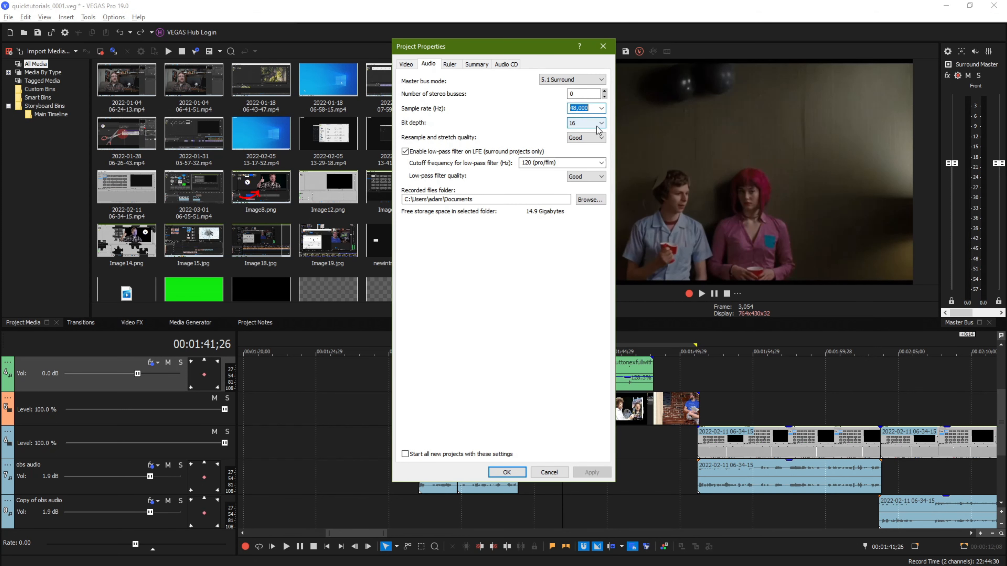
{"action": "left_click", "coordinate": [610, 50]}
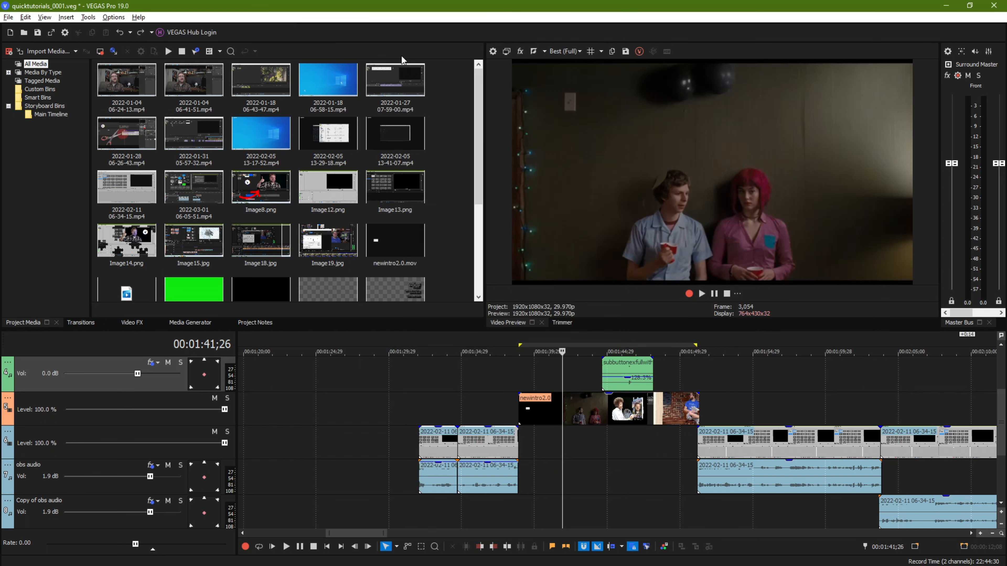
- Reopen the render setup and try the project video frame rate and video frame size template filters in turn
{"action": "left_click", "coordinate": [12, 18]}
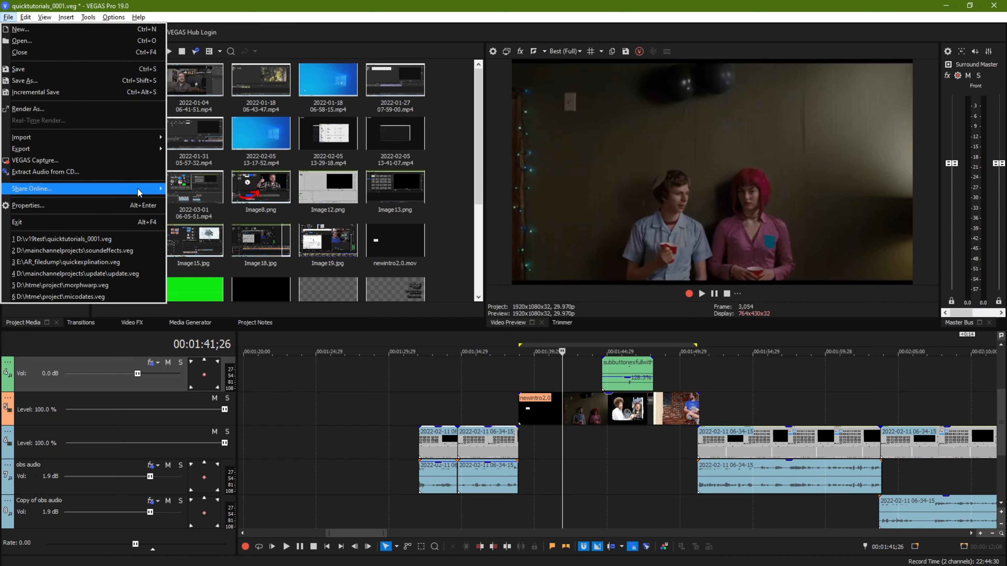
{"action": "left_click", "coordinate": [35, 108]}
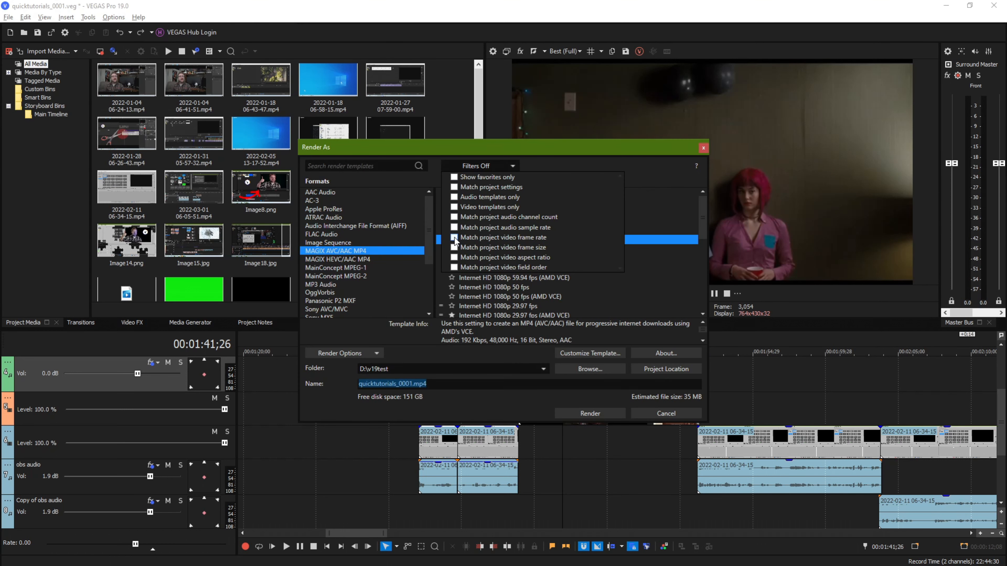
{"action": "left_click", "coordinate": [454, 238]}
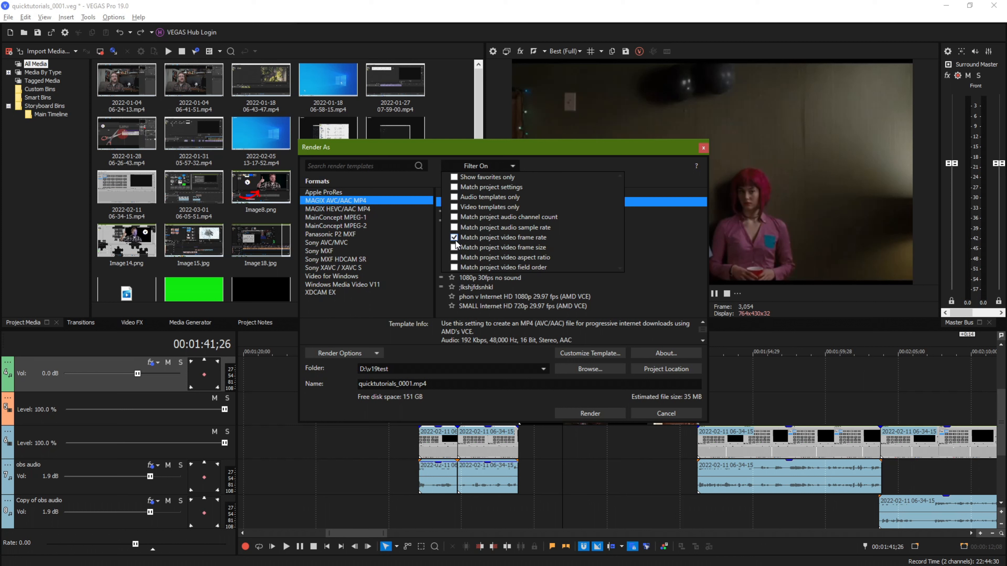
{"action": "left_click", "coordinate": [455, 241]}
{"action": "left_click", "coordinate": [455, 246]}
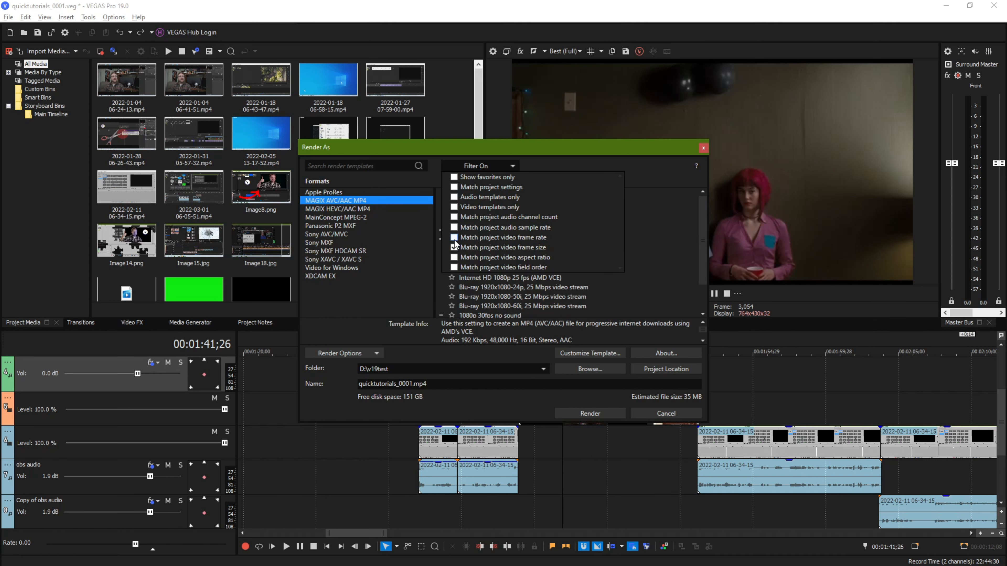
{"action": "left_click", "coordinate": [454, 247]}
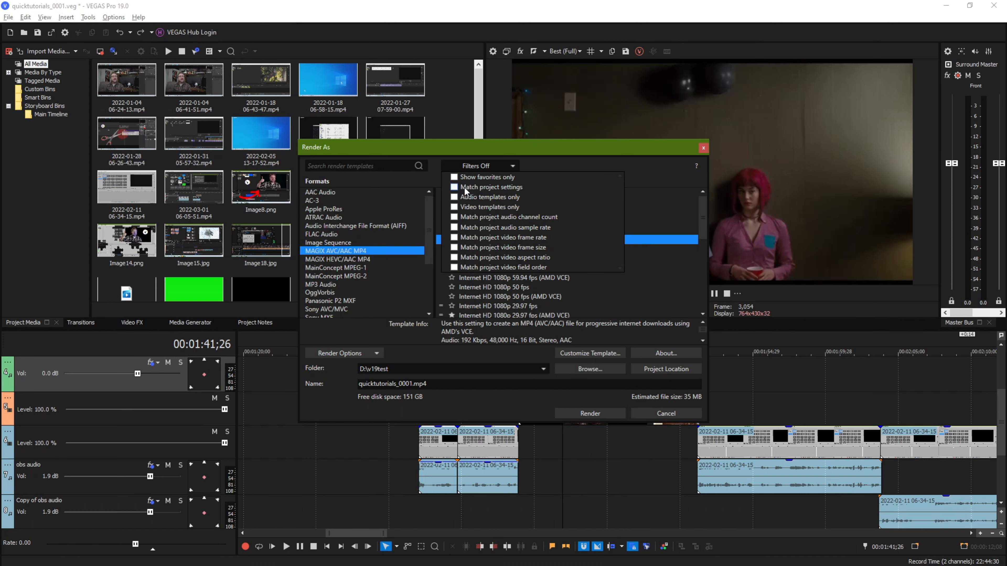
- Toggle the project settings filter on and off, and filter the render templates by the project's video frame size
{"action": "left_click", "coordinate": [454, 187]}
{"action": "left_click", "coordinate": [455, 188]}
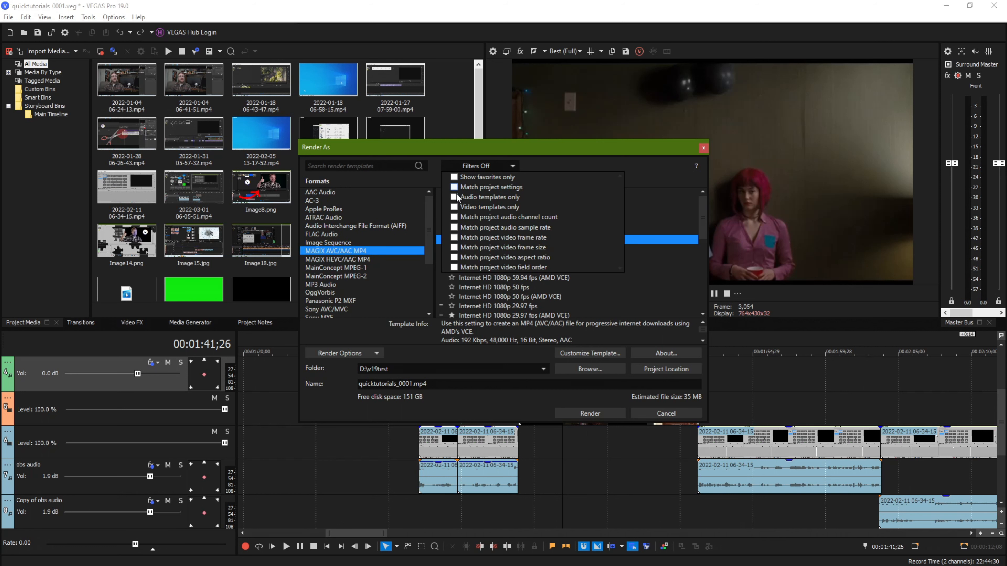
{"action": "left_click", "coordinate": [454, 247]}
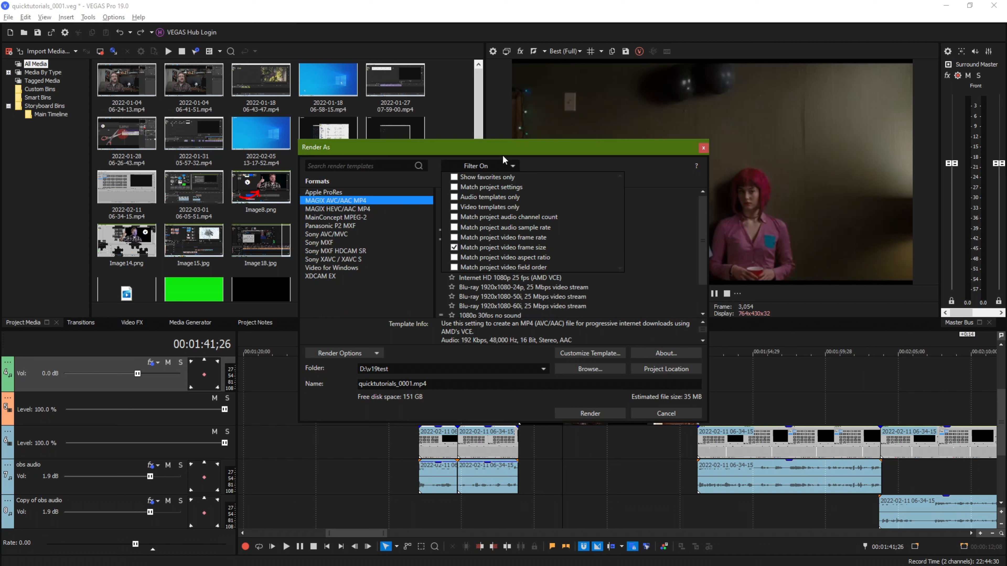
{"action": "left_click", "coordinate": [481, 166]}
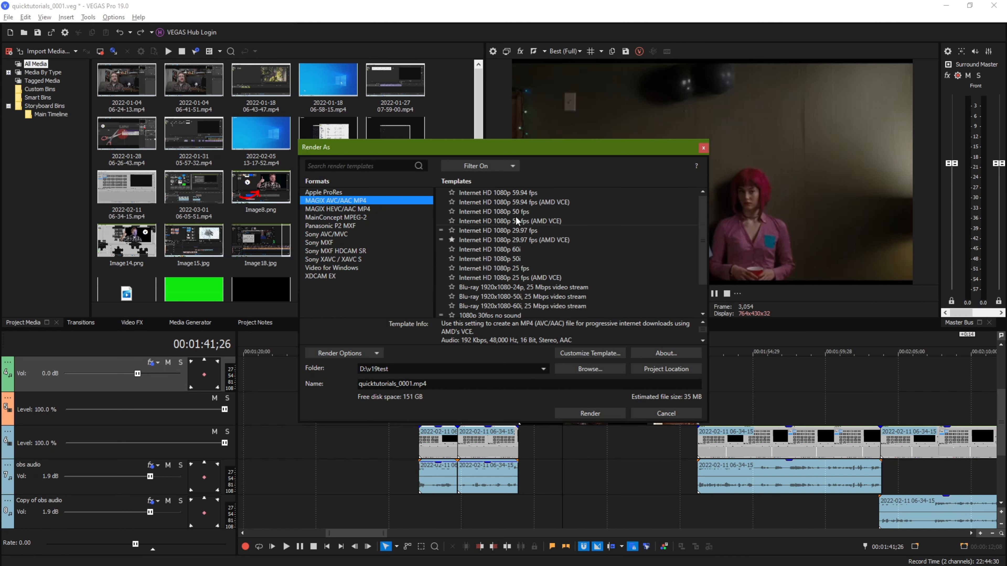
{"action": "left_click", "coordinate": [506, 164]}
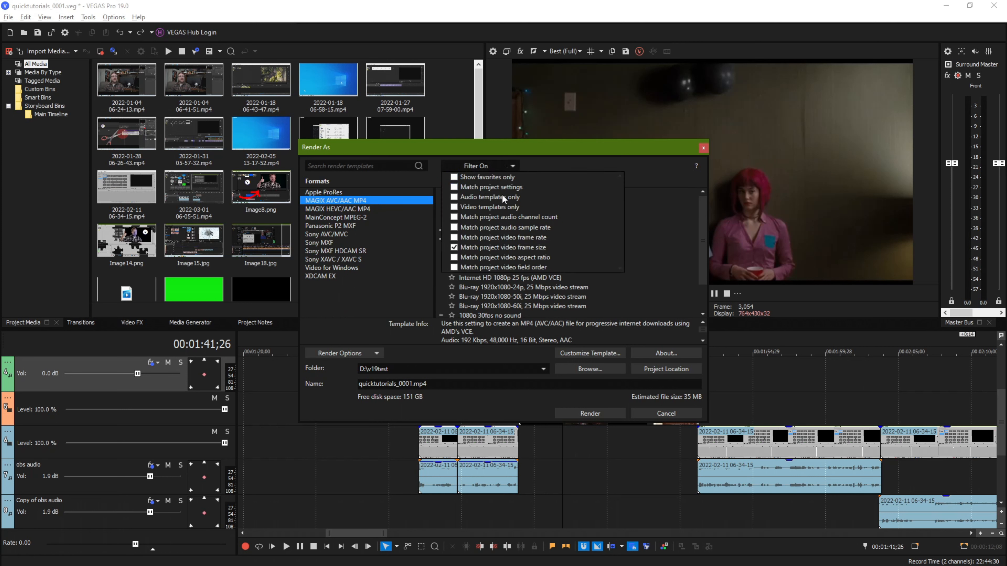
- Filter by project video frame rate instead of frame size and review the MAGIX AVC/AAC MP4, MAGIX HEVC/AAC MP4 and Sony MXF templates
{"action": "left_click", "coordinate": [454, 237]}
{"action": "left_click", "coordinate": [455, 247]}
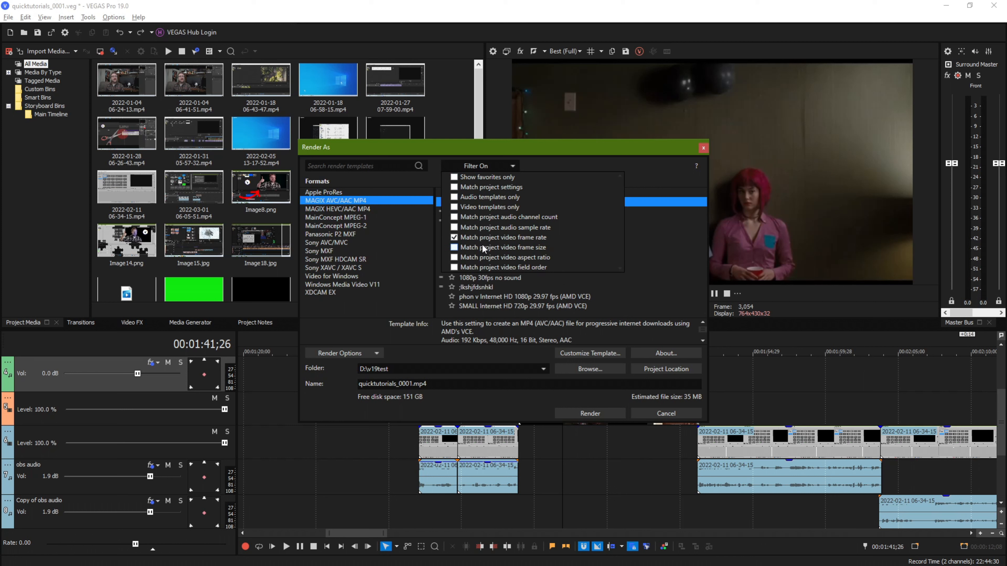
{"action": "left_click", "coordinate": [541, 152]}
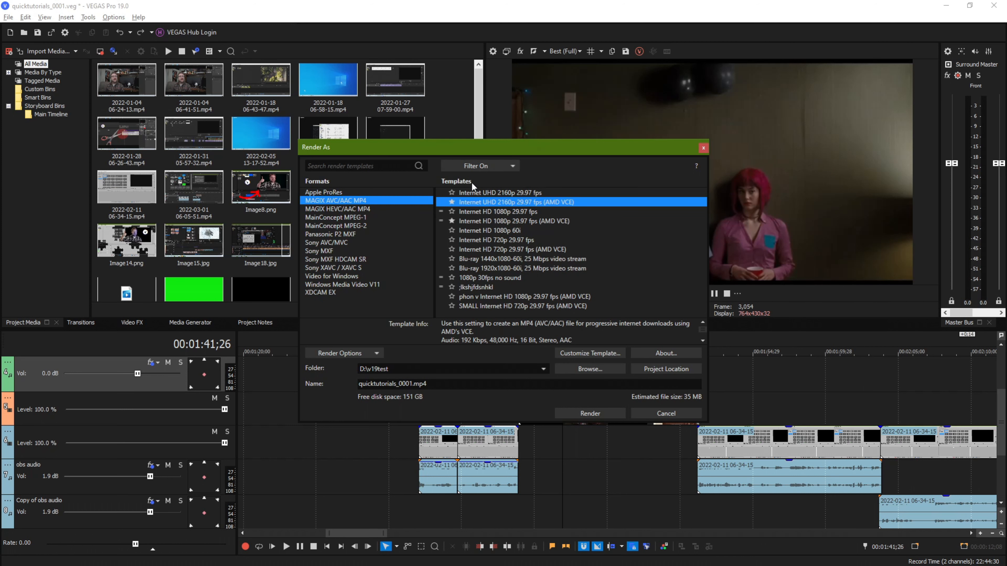
{"action": "left_click", "coordinate": [475, 165]}
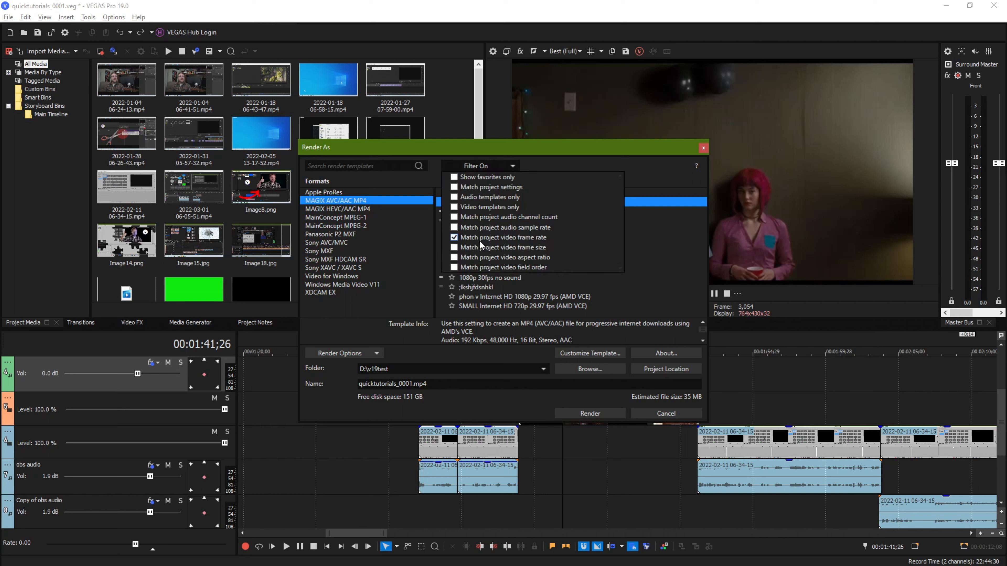
{"action": "left_click", "coordinate": [539, 172]}
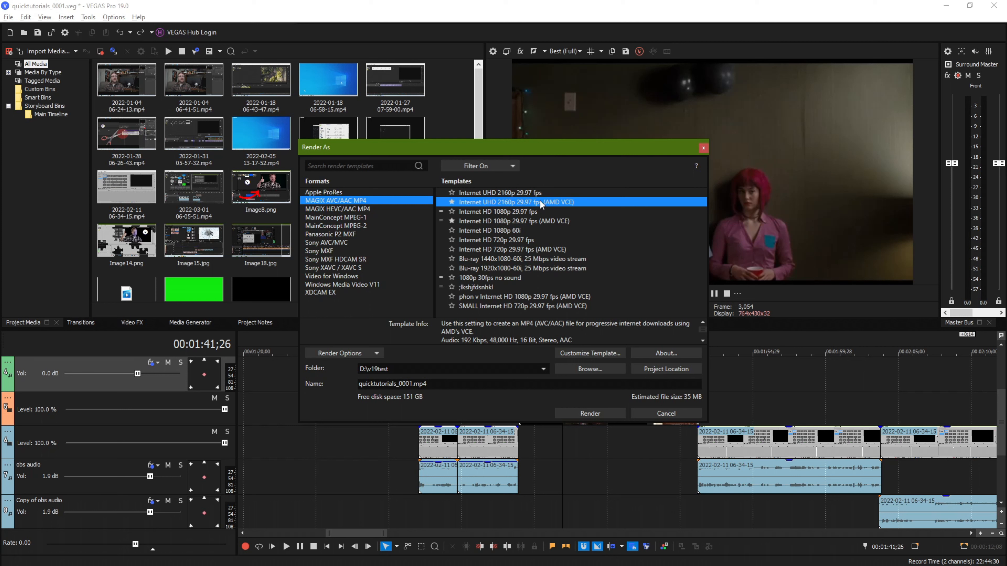
{"action": "left_click", "coordinate": [378, 210]}
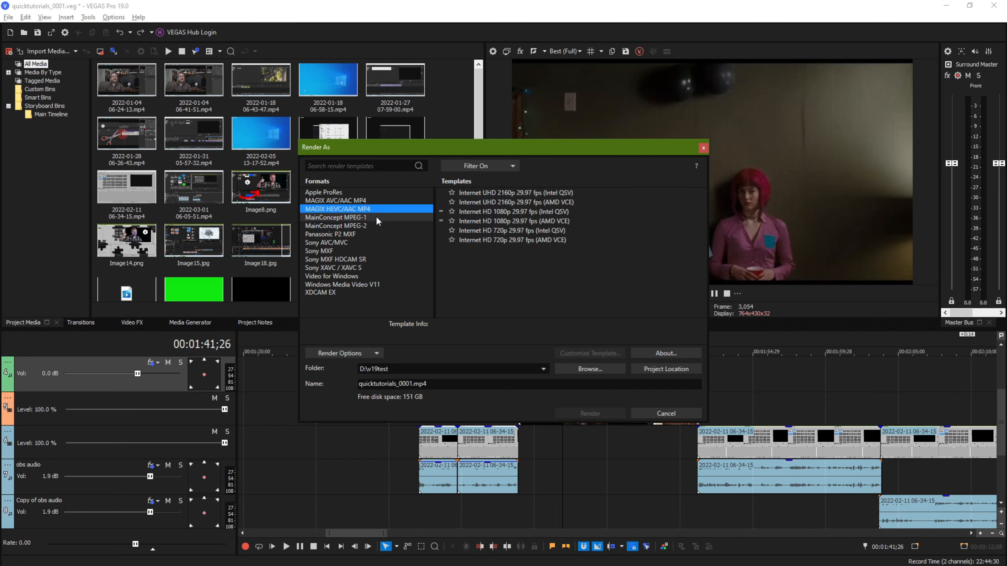
{"action": "left_click", "coordinate": [376, 250]}
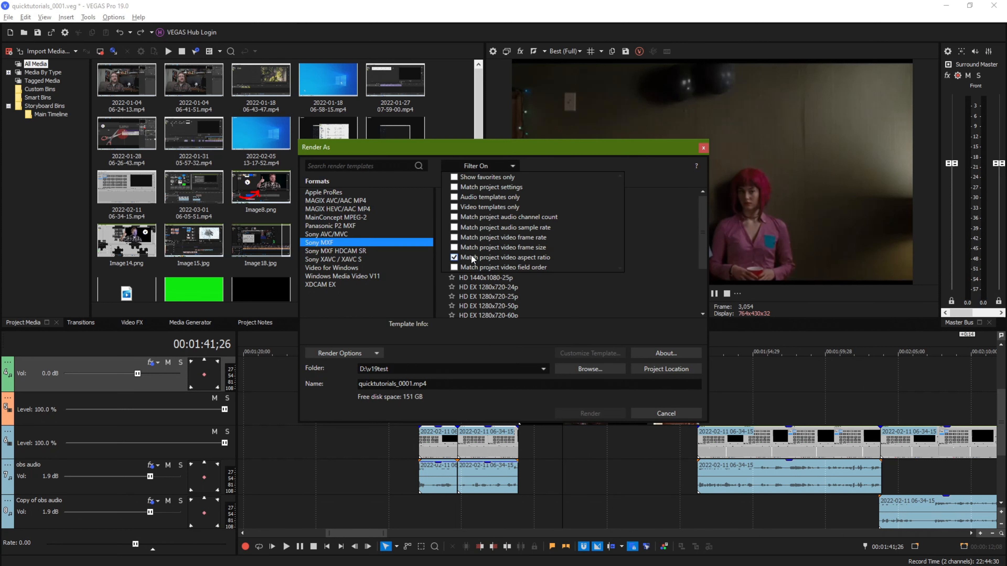
- Try adding the project video frame rate and frame size filters to the aspect ratio filter, and leave only the aspect ratio filter on
{"action": "left_click", "coordinate": [454, 238]}
{"action": "left_click", "coordinate": [454, 248]}
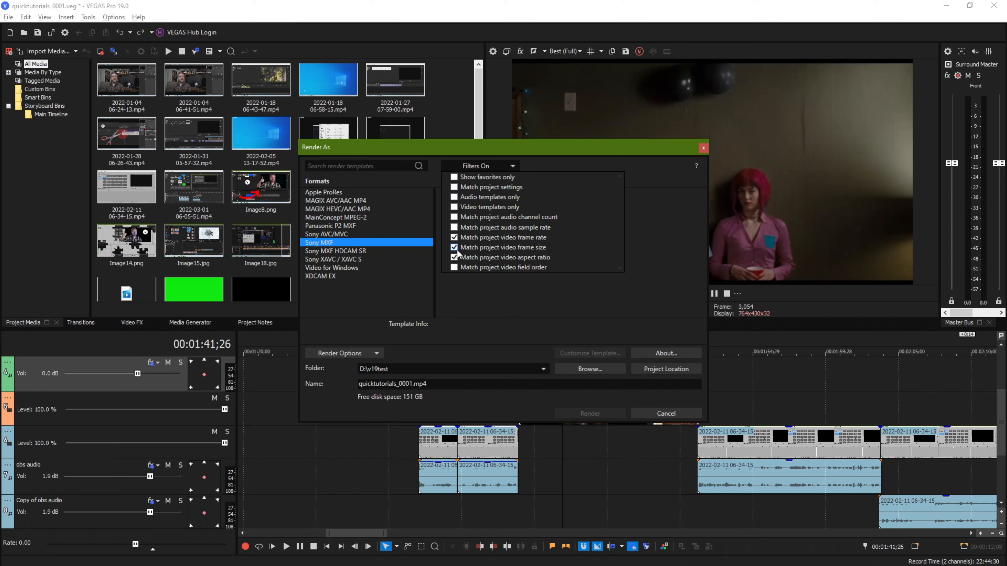
{"action": "left_click", "coordinate": [454, 258]}
{"action": "left_click", "coordinate": [455, 248]}
{"action": "left_click", "coordinate": [455, 257]}
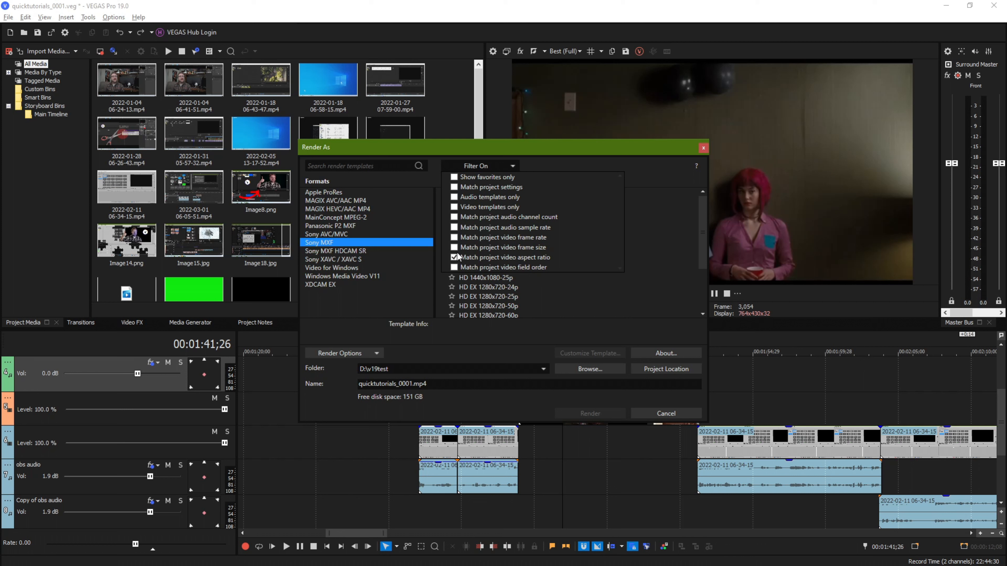
- Filter the templates by the project's video field order instead of aspect ratio, and turn off all filters
{"action": "left_click", "coordinate": [454, 267]}
{"action": "left_click", "coordinate": [454, 257]}
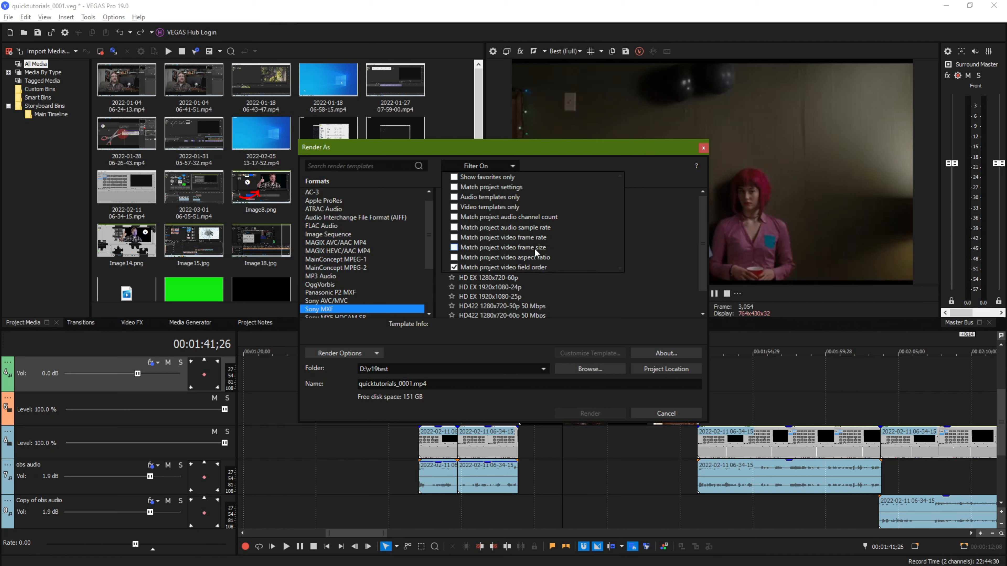
{"action": "left_click", "coordinate": [454, 270]}
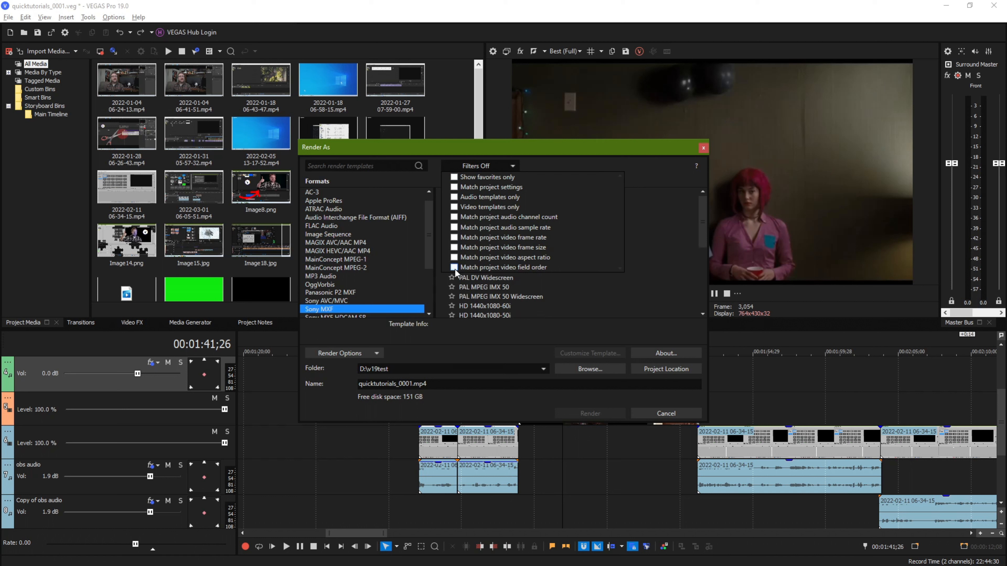
- Search the render templates for "flac" and clear the search
{"action": "left_click", "coordinate": [403, 164]}
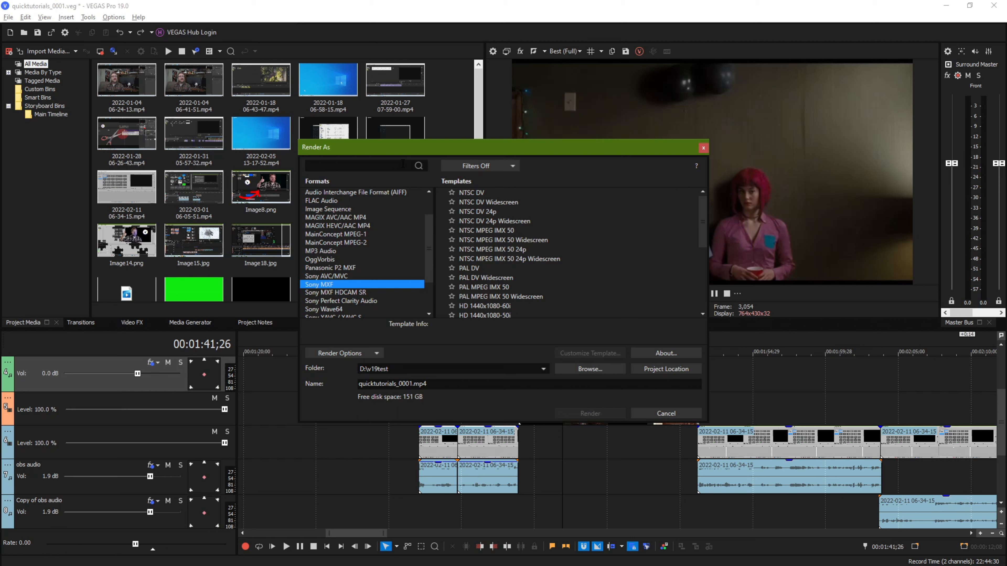
{"action": "type", "text": "flac"}
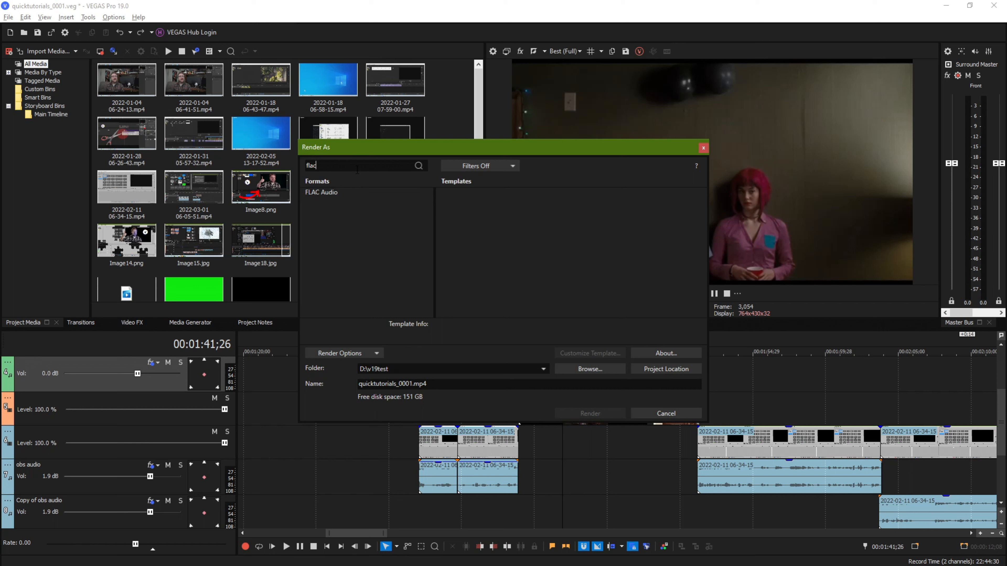
{"action": "key", "text": "BackSpace"}
{"action": "key", "text": "BackSpace"}
{"action": "key", "text": "BackSpace"}
{"action": "key", "text": "BackSpace"}
- Inspect the custom settings of the Apple ProRes template ProRes HQ - 1920x1080-50p, including profile and frame rate, and close them without changes
{"action": "left_click", "coordinate": [368, 208]}
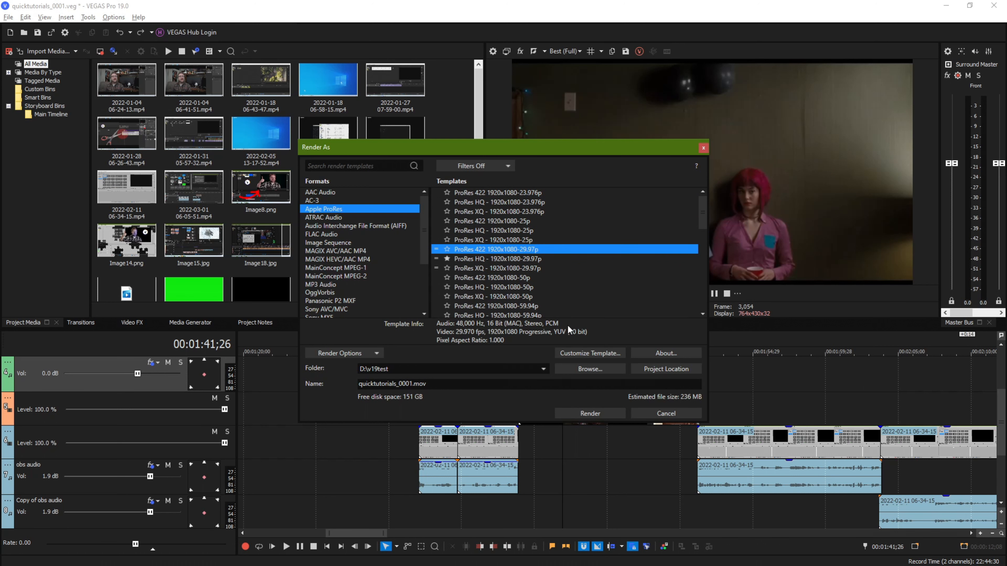
{"action": "left_click", "coordinate": [540, 288]}
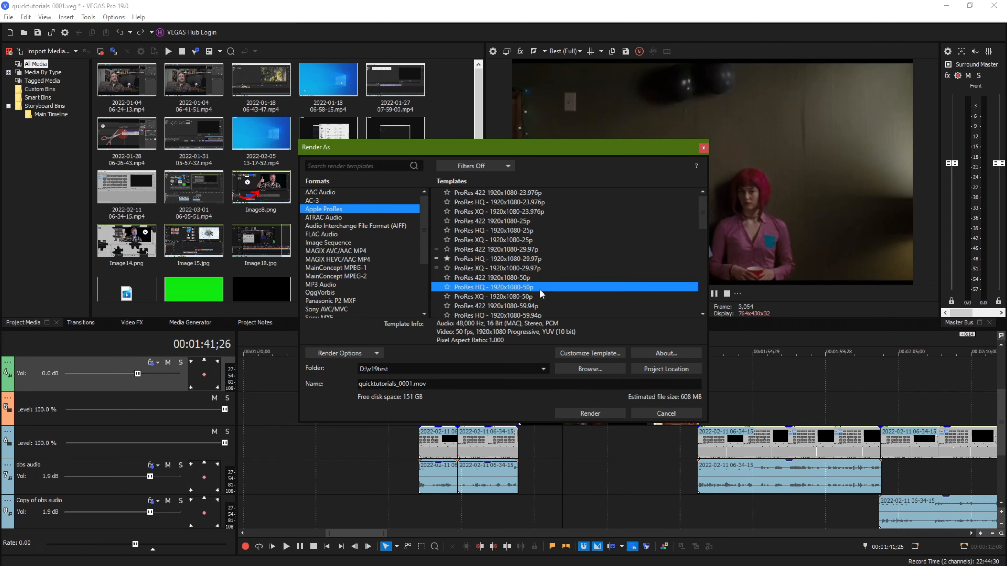
{"action": "left_click", "coordinate": [591, 353]}
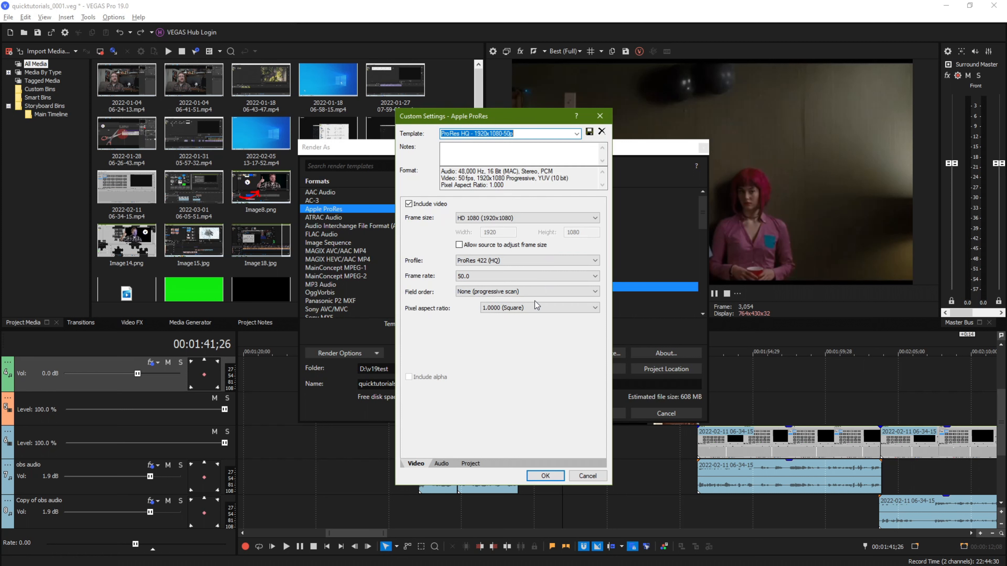
{"action": "left_click", "coordinate": [525, 264]}
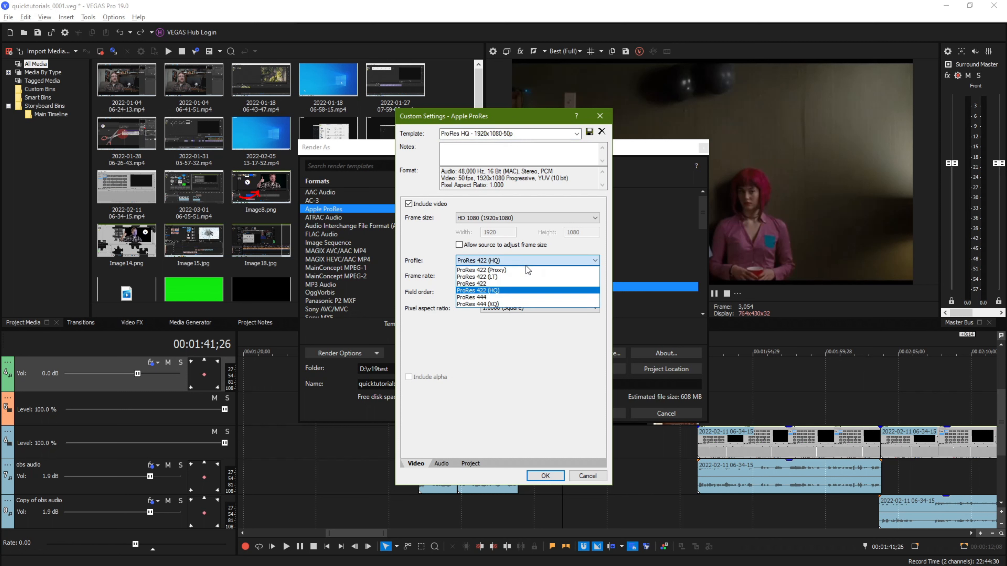
{"action": "left_click", "coordinate": [526, 266]}
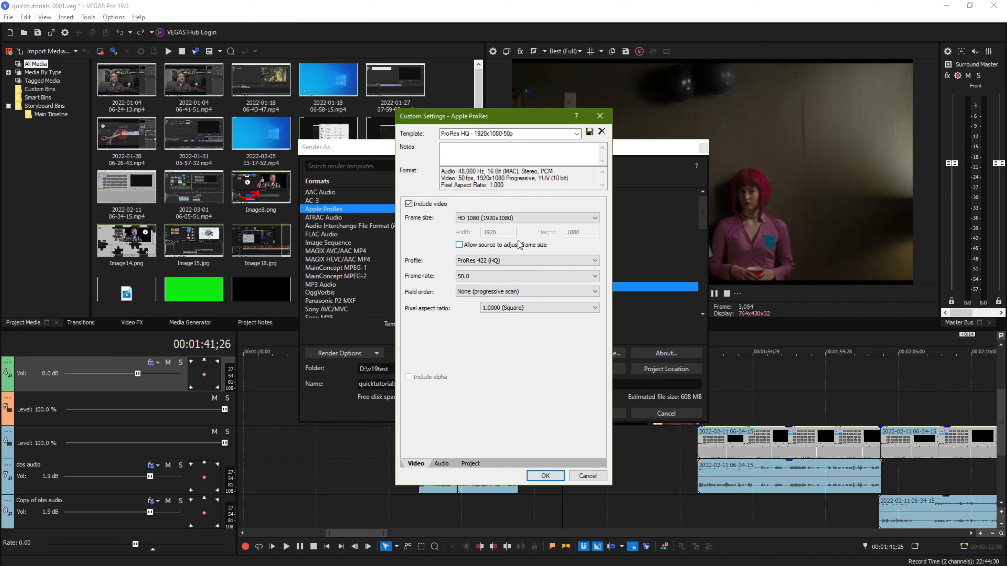
{"action": "left_click", "coordinate": [489, 281]}
{"action": "left_click", "coordinate": [489, 281]}
{"action": "left_click", "coordinate": [507, 134]}
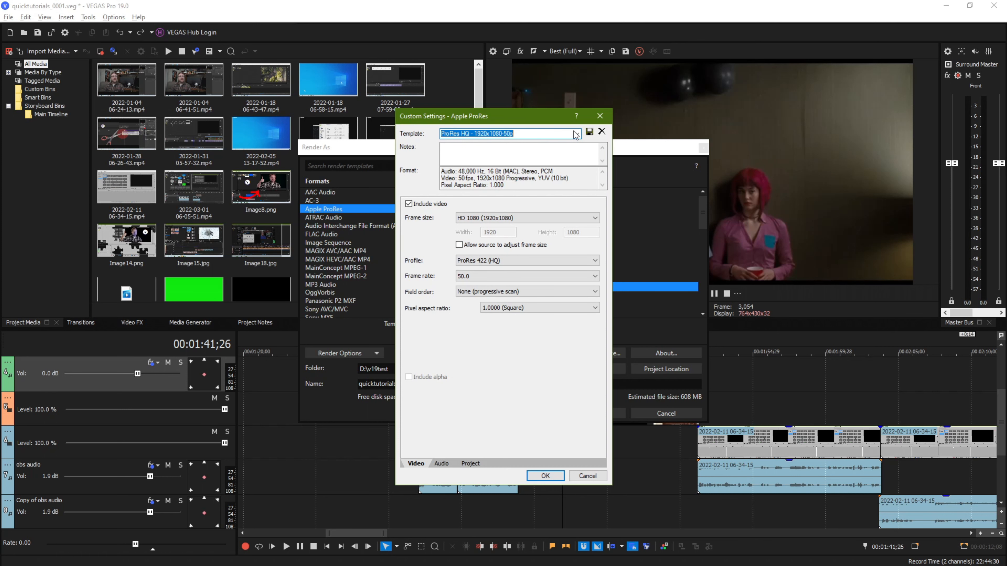
{"action": "left_click", "coordinate": [599, 116]}
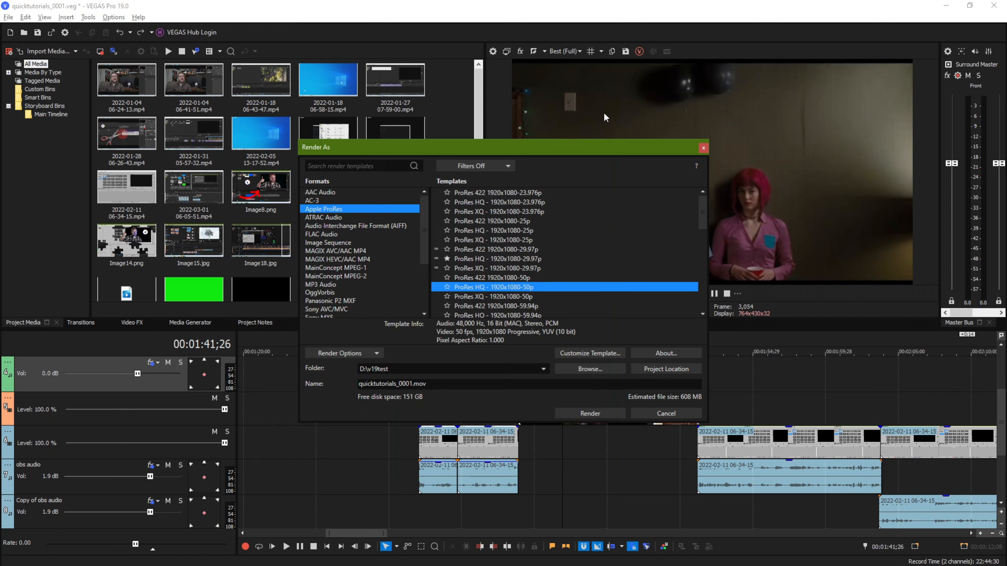
- Look through the full list of MAGIX AVC/AAC MP4 templates
{"action": "left_click", "coordinate": [370, 254]}
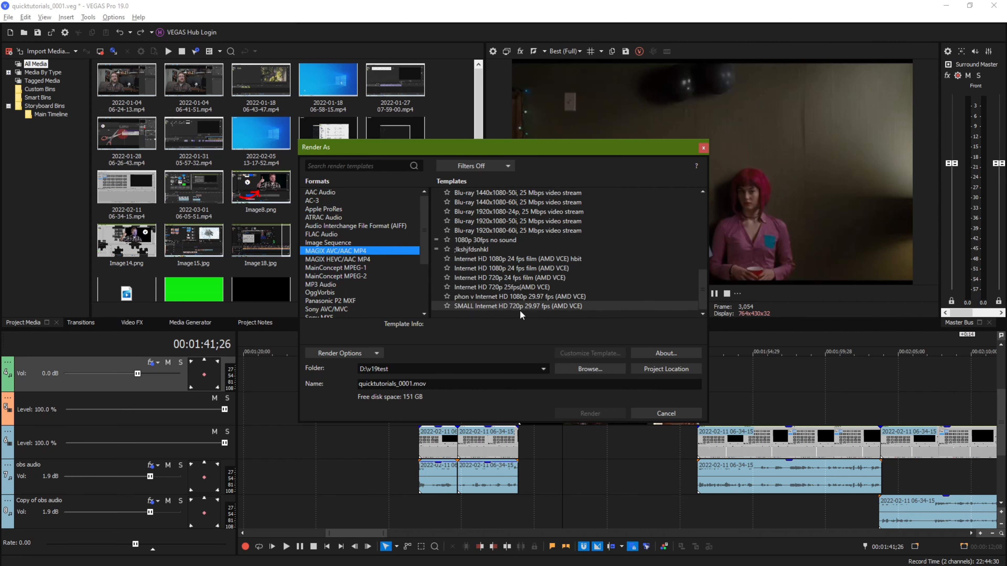
{"action": "scroll", "coordinate": [521, 306], "scroll_direction": "up", "scroll_amount": 8}
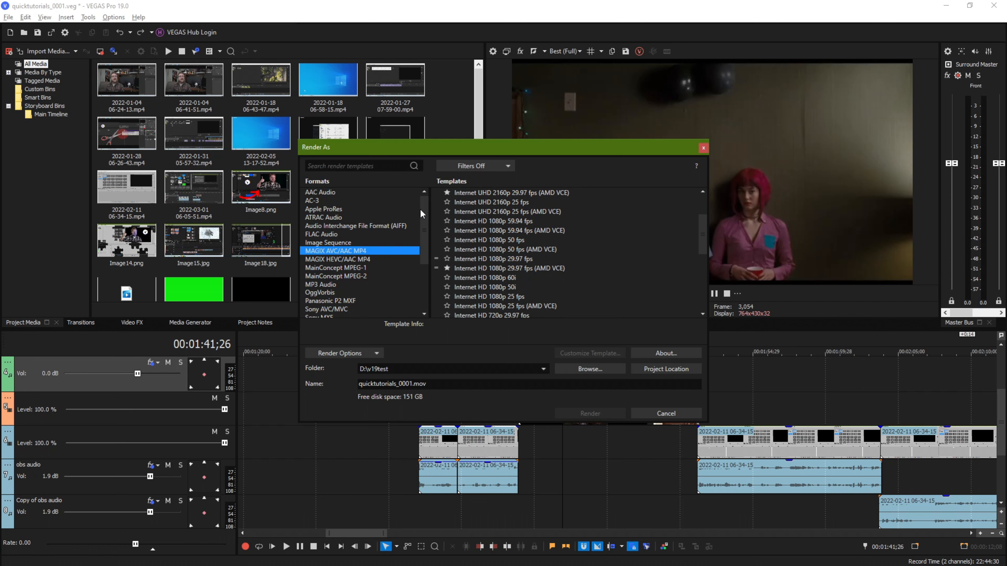
{"action": "scroll", "coordinate": [552, 250], "scroll_direction": "down", "scroll_amount": 1}
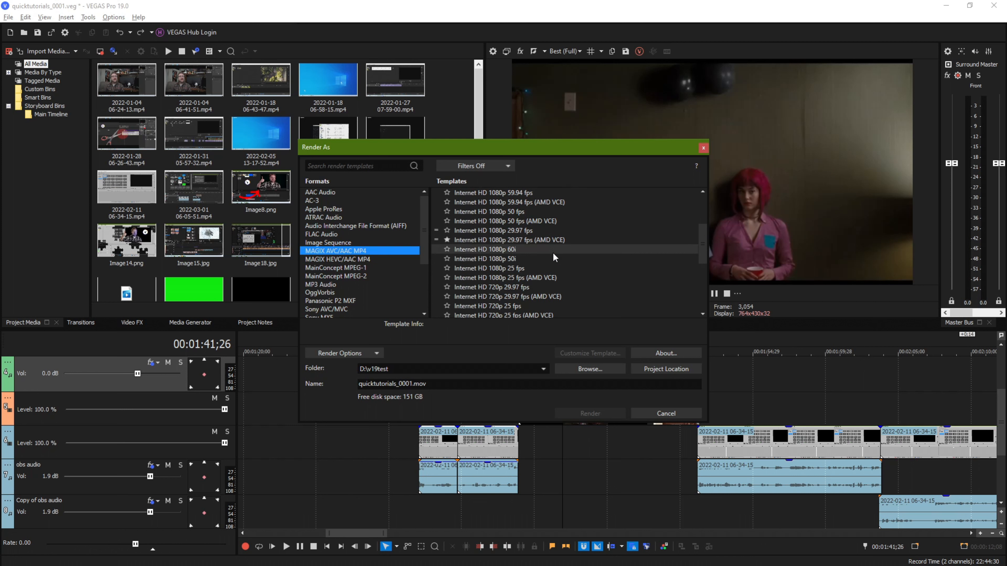
{"action": "scroll", "coordinate": [535, 288], "scroll_direction": "down", "scroll_amount": 4}
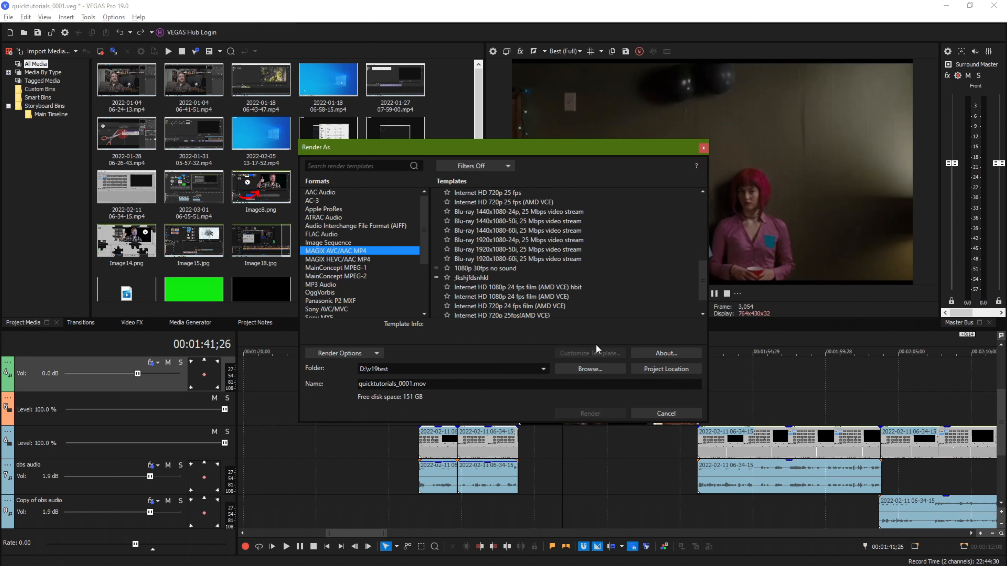
{"action": "scroll", "coordinate": [528, 303], "scroll_direction": "down", "scroll_amount": 1}
- Choose the FLAC Audio template 44,100 Hz, 16 Bit, Stereo, and view and close the format's plug-in information
{"action": "left_click", "coordinate": [542, 299]}
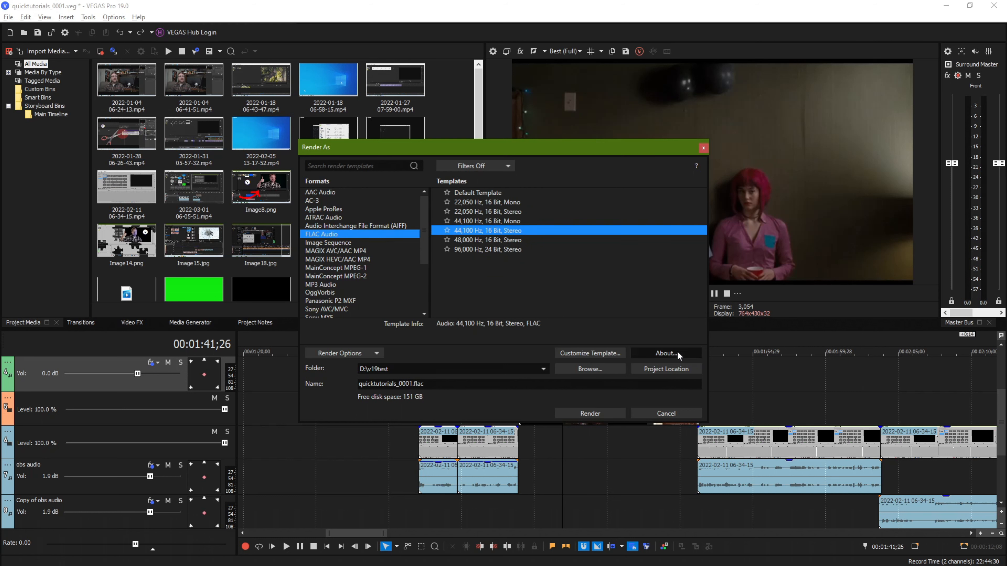
{"action": "left_click", "coordinate": [676, 352]}
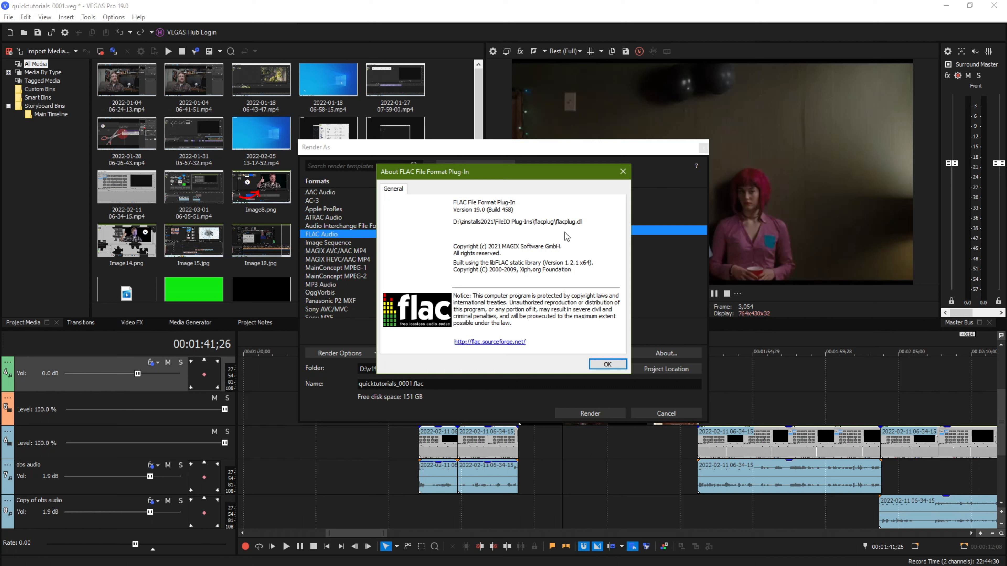
{"action": "left_click", "coordinate": [621, 172]}
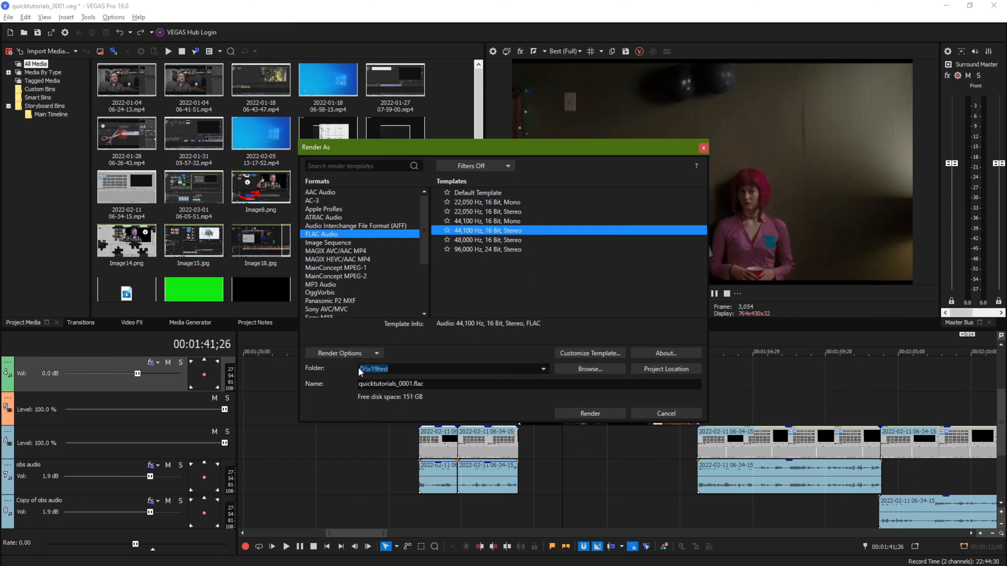
- Look through the recently used output folders for the render and keep D:\v19test
{"action": "left_click", "coordinate": [408, 368]}
{"action": "left_click", "coordinate": [544, 369]}
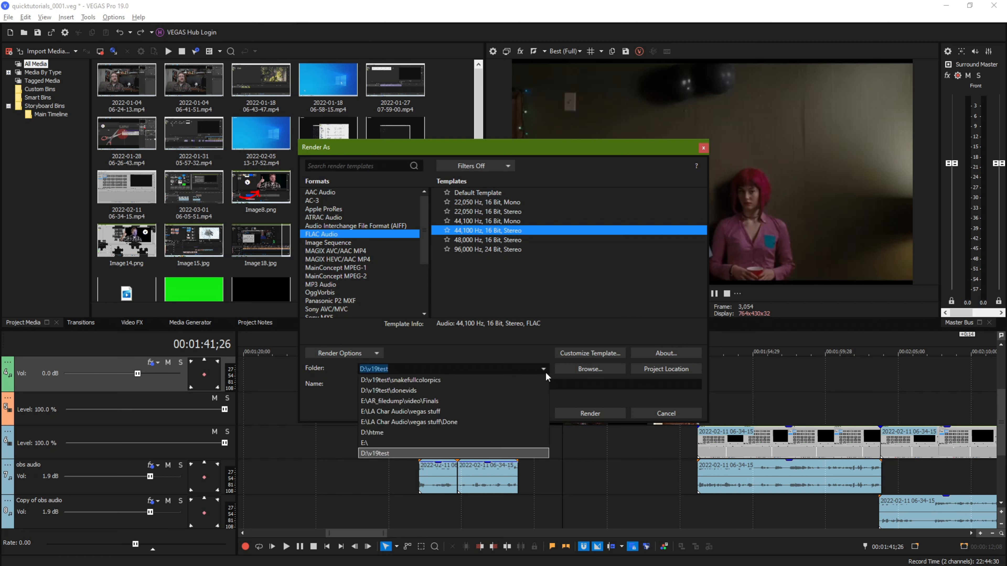
{"action": "left_click", "coordinate": [518, 369]}
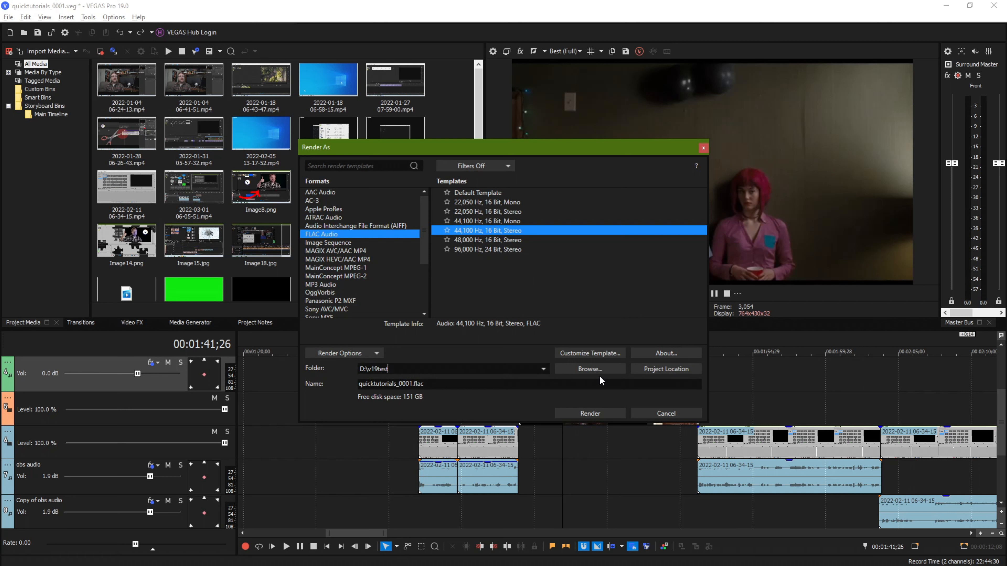
{"action": "left_click_drag", "start_coordinate": [396, 369], "coordinate": [291, 369]}
{"action": "left_click", "coordinate": [404, 368]}
- Browse the folders on drive D: for a render destination and close the folder browser without choosing one
{"action": "left_click", "coordinate": [579, 371]}
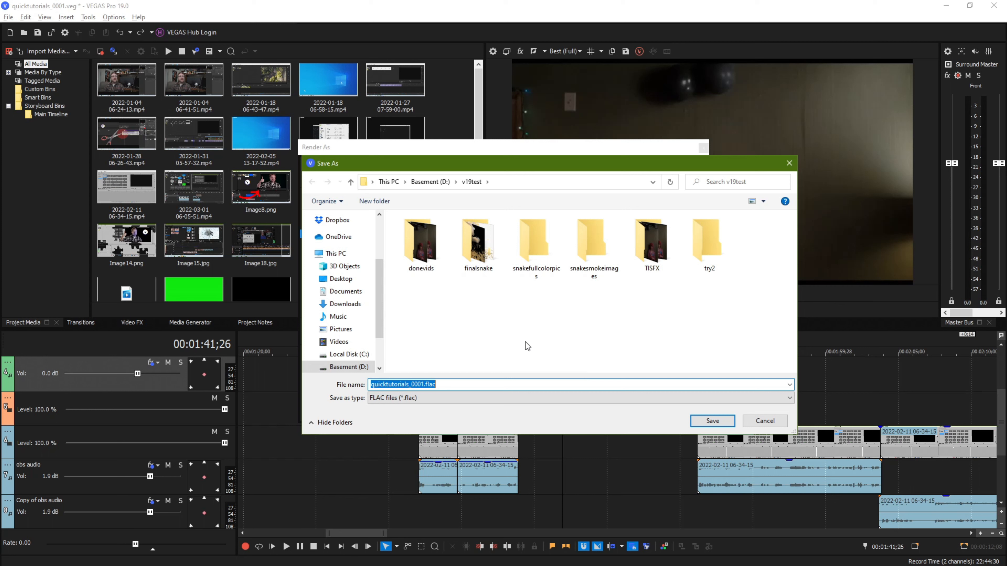
{"action": "left_click", "coordinate": [431, 184]}
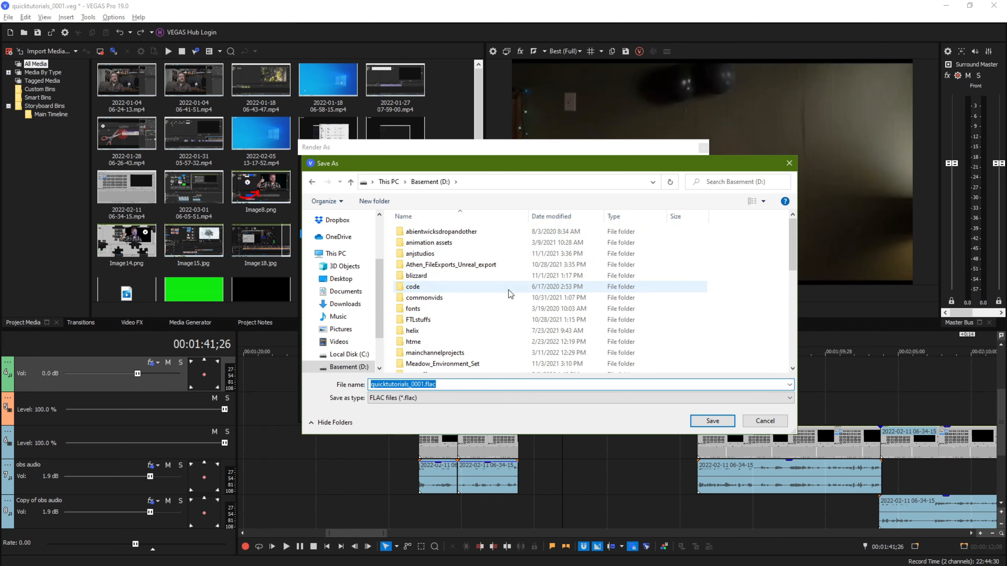
{"action": "scroll", "coordinate": [521, 318], "scroll_direction": "down", "scroll_amount": 8}
{"action": "scroll", "coordinate": [521, 328], "scroll_direction": "up", "scroll_amount": 4}
{"action": "scroll", "coordinate": [535, 312], "scroll_direction": "down", "scroll_amount": 3}
{"action": "left_click", "coordinate": [793, 165]}
- Set the render's output folder to D:\v19test\donevids
{"action": "left_click", "coordinate": [414, 368]}
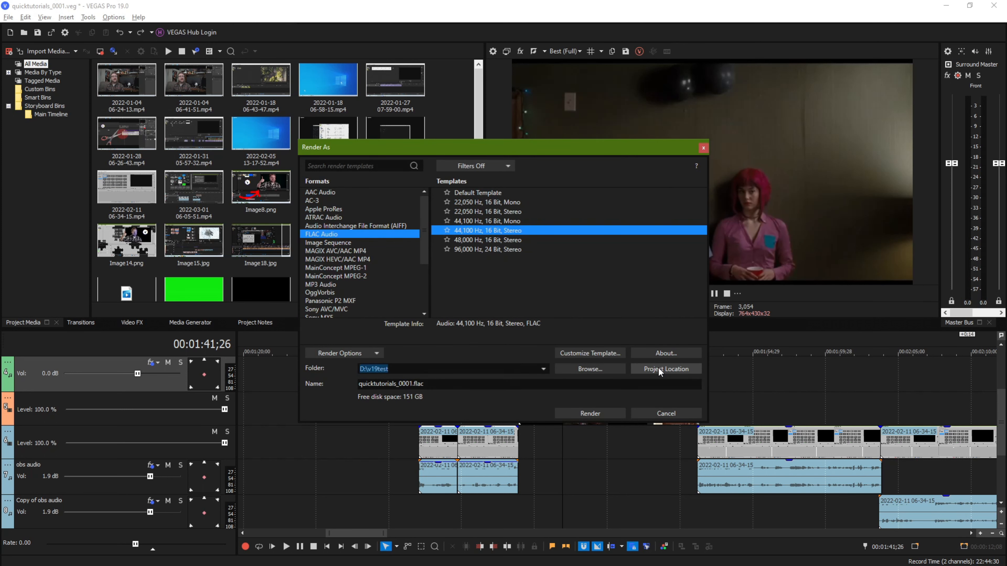
{"action": "left_click", "coordinate": [564, 368]}
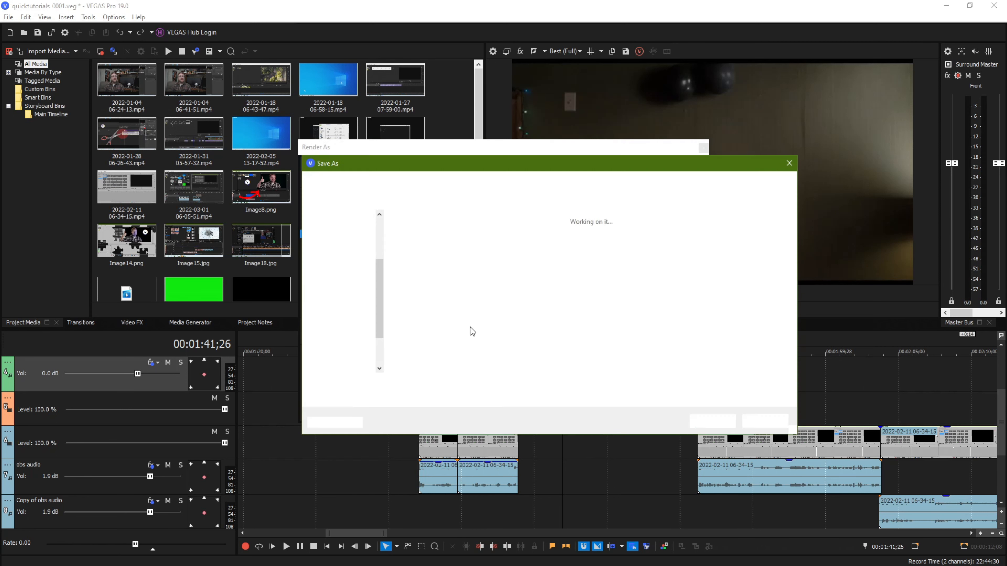
{"action": "double_click", "coordinate": [414, 246]}
{"action": "left_click", "coordinate": [712, 421]}
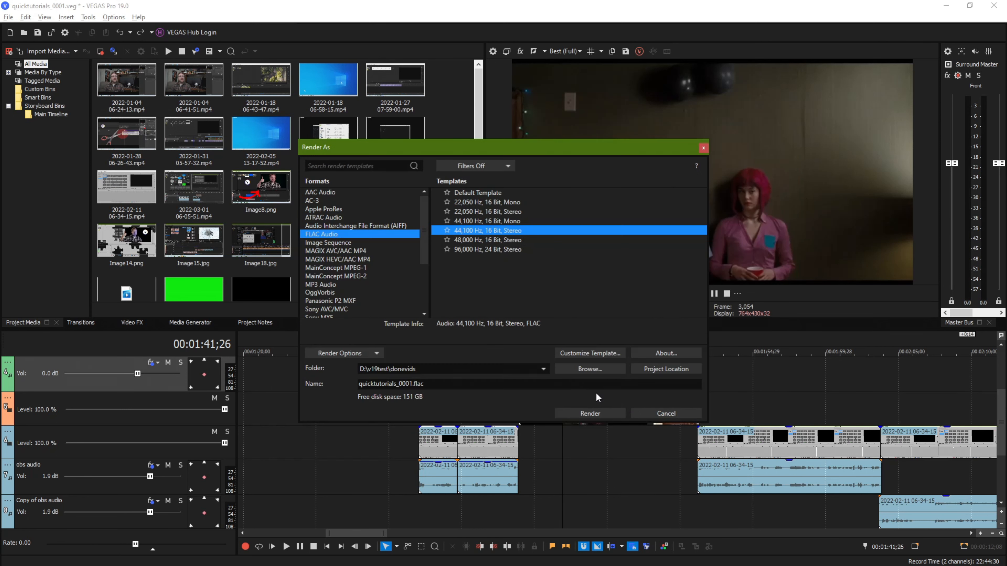
- Reset the render's output folder to the project location
{"action": "left_click", "coordinate": [661, 372]}
{"action": "left_click", "coordinate": [465, 370]}
{"action": "left_click", "coordinate": [65, 5]}
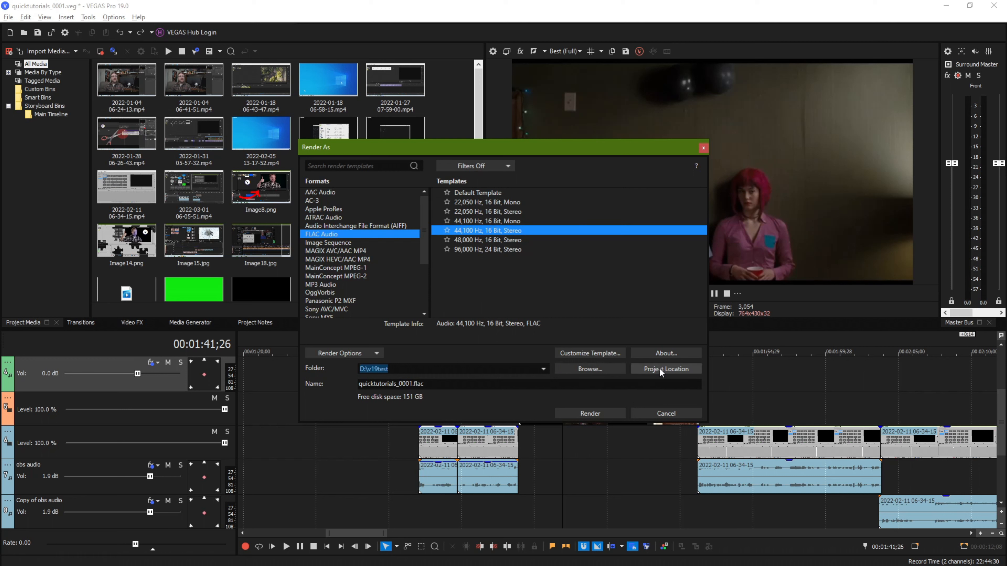
{"action": "left_click", "coordinate": [433, 371]}
- Check the output file name and view the list of render options, leaving both as they are
{"action": "left_click", "coordinate": [437, 383]}
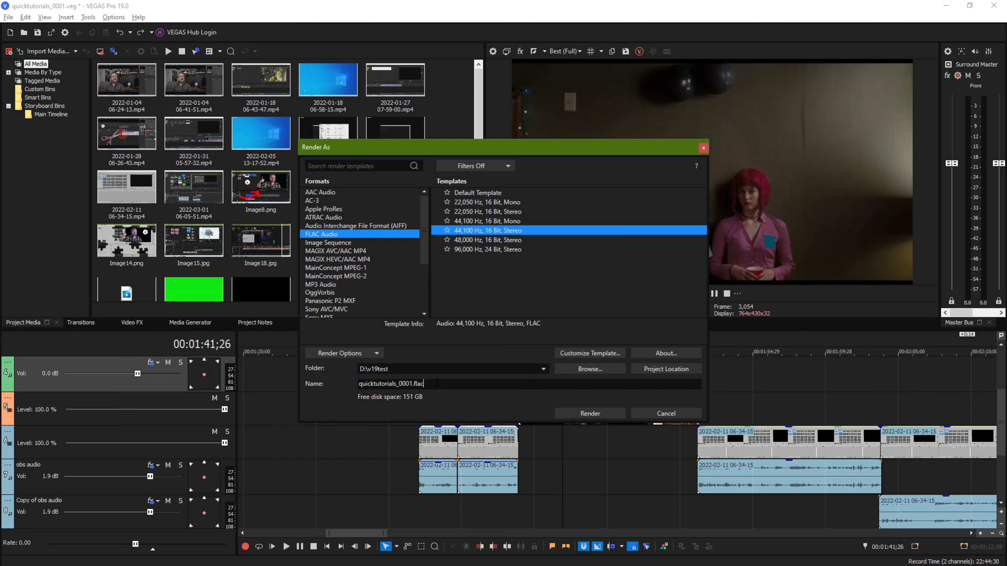
{"action": "left_click_drag", "start_coordinate": [435, 384], "coordinate": [133, 384]}
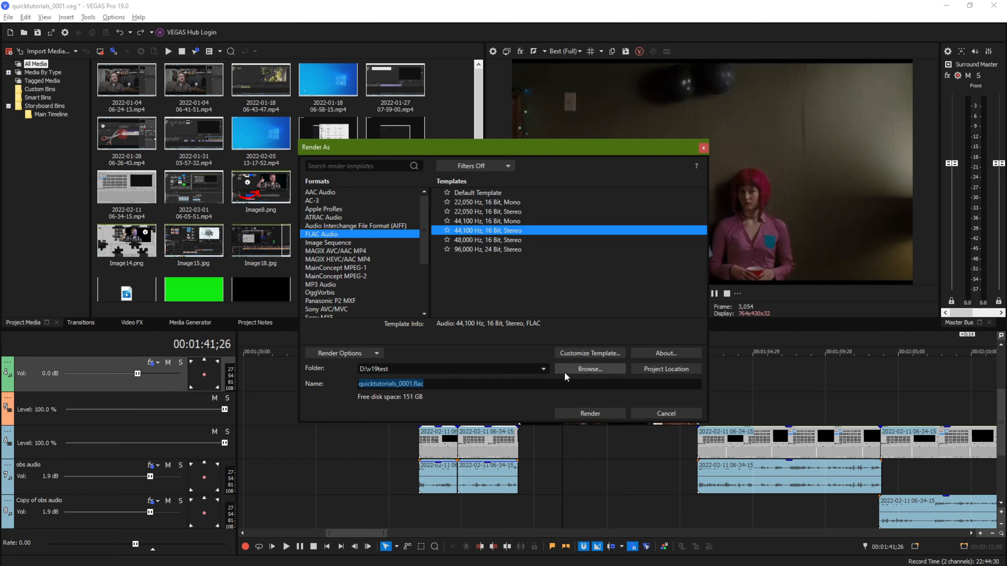
{"action": "left_click", "coordinate": [460, 383]}
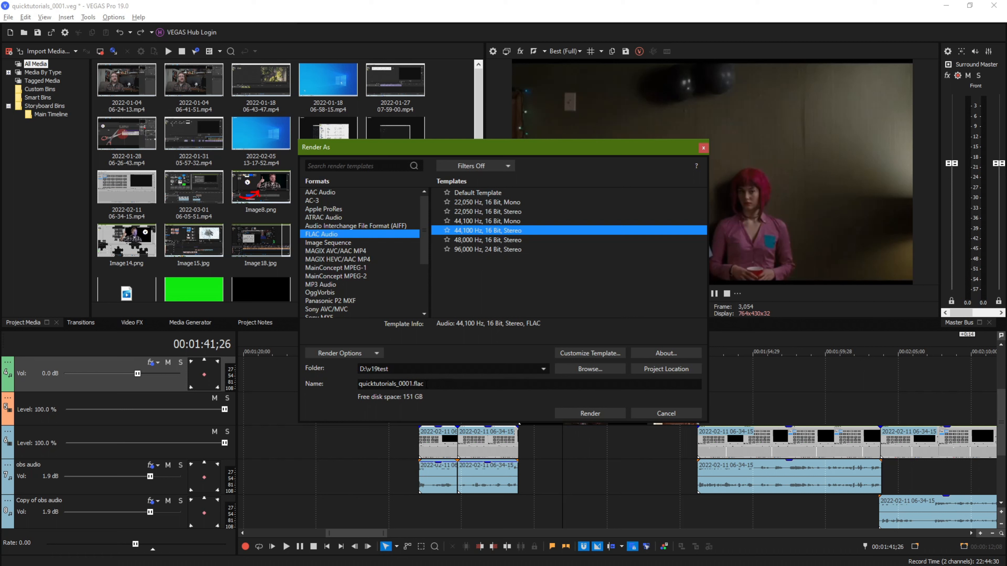
{"action": "left_click_drag", "start_coordinate": [464, 383], "coordinate": [343, 386]}
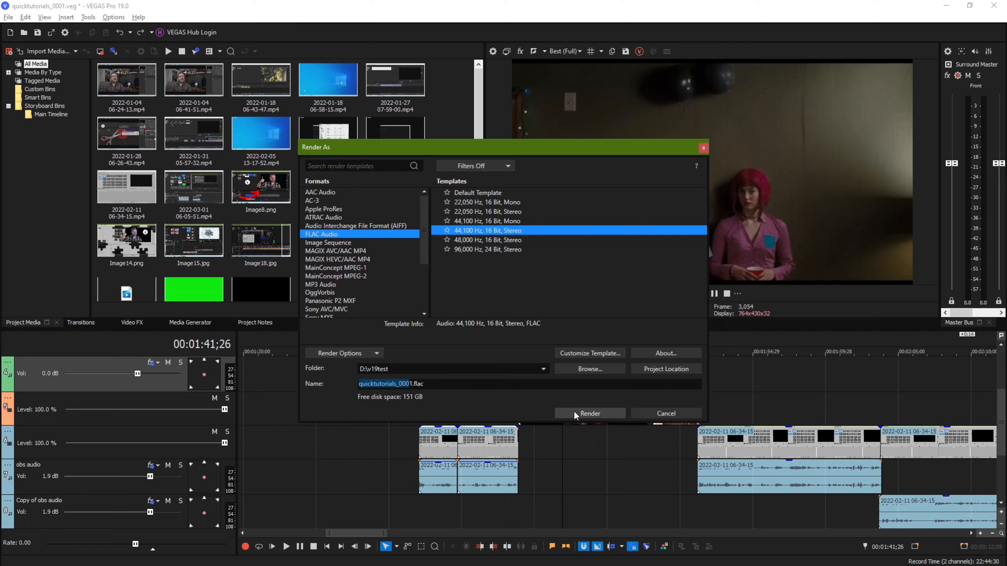
{"action": "left_click", "coordinate": [345, 354]}
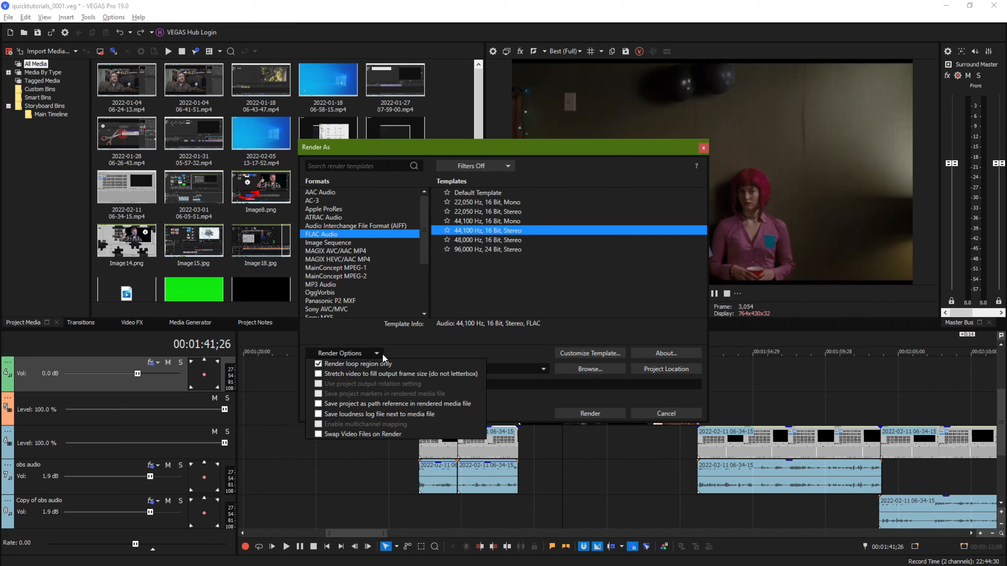
{"action": "left_click", "coordinate": [419, 346]}
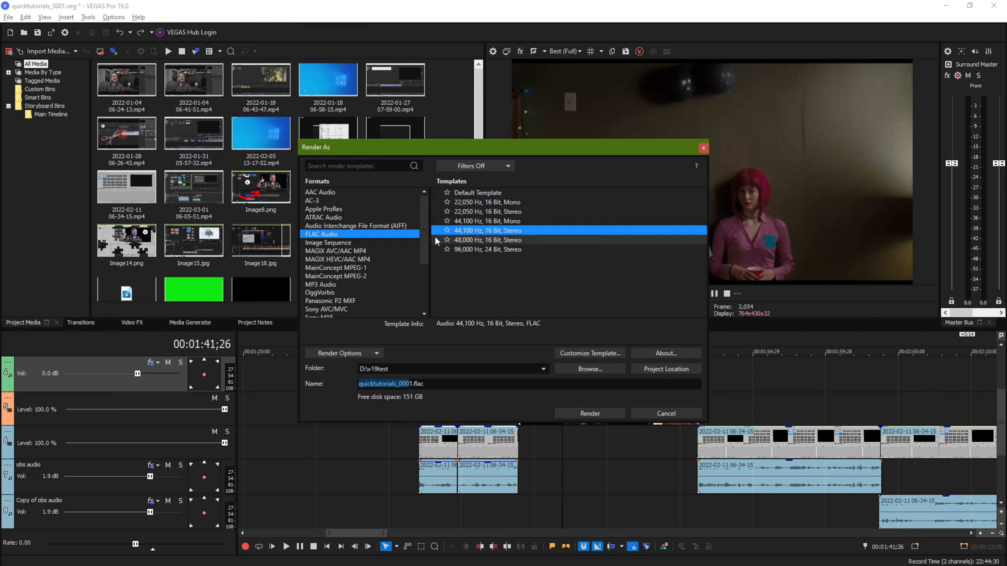
- Compare the Apple ProRes, AAC Audio and AIFF templates, choose the AIFF template 48,000 Hz, 24 Bit, Mono, PCM, and close Render As without rendering
{"action": "left_click", "coordinate": [385, 207]}
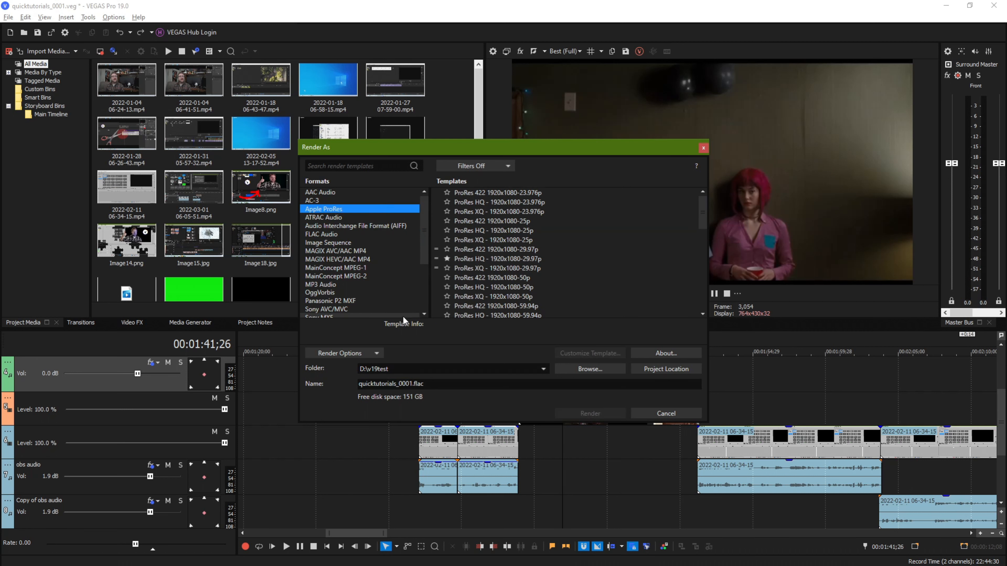
{"action": "left_click", "coordinate": [376, 192]}
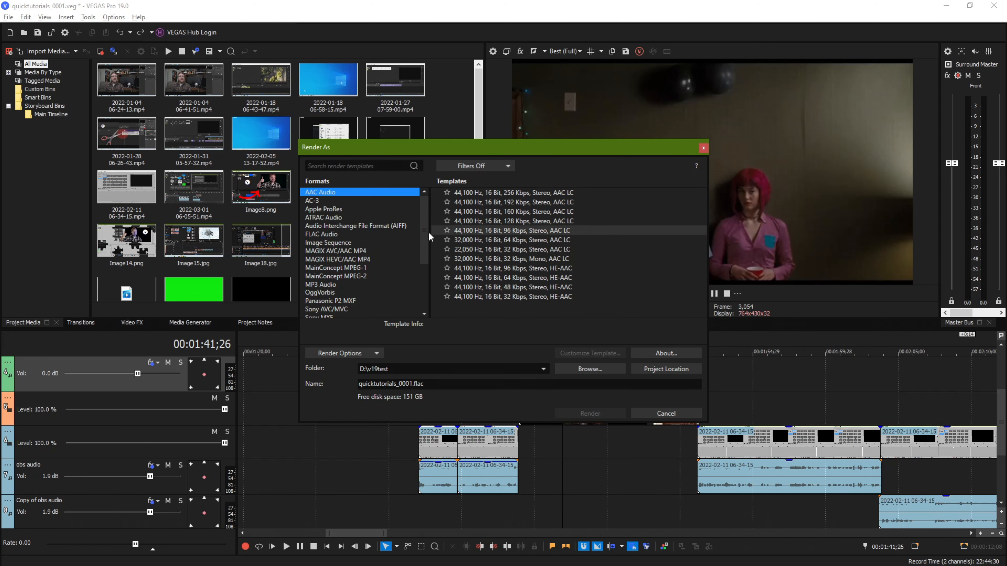
{"action": "left_click", "coordinate": [375, 225]}
{"action": "scroll", "coordinate": [487, 252], "scroll_direction": "down", "scroll_amount": 1}
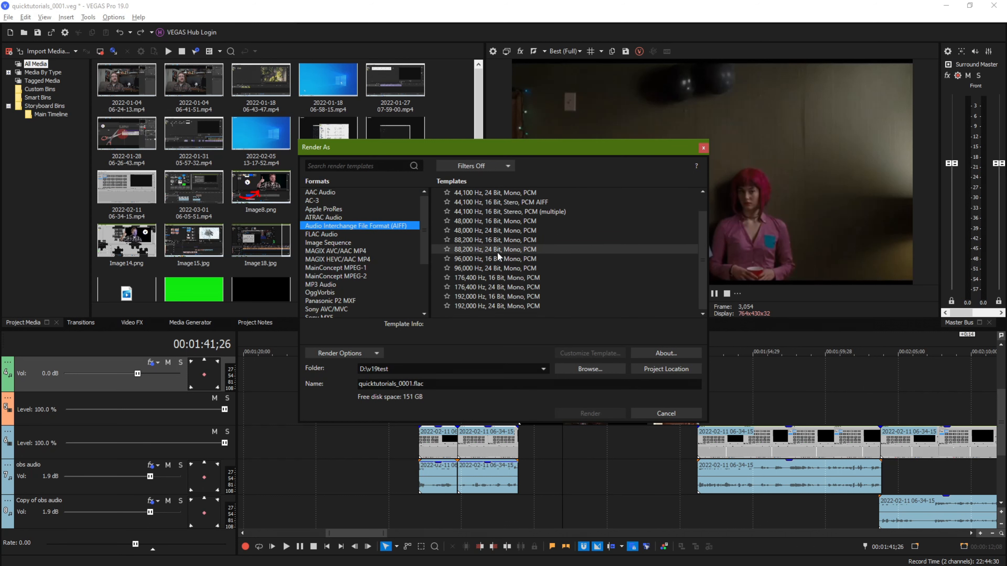
{"action": "scroll", "coordinate": [503, 262], "scroll_direction": "up", "scroll_amount": 2}
{"action": "left_click", "coordinate": [513, 248]}
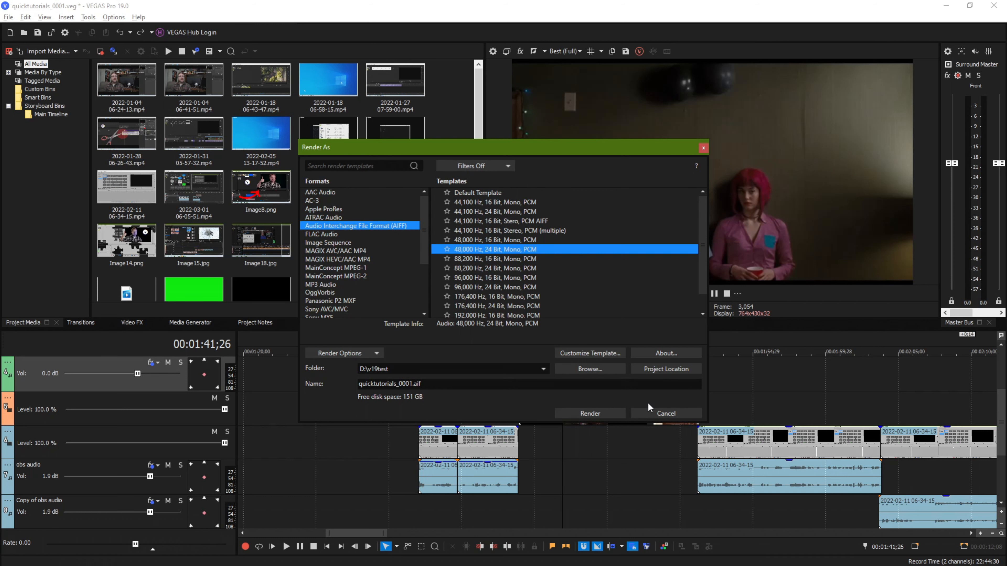
{"action": "left_click", "coordinate": [703, 148]}
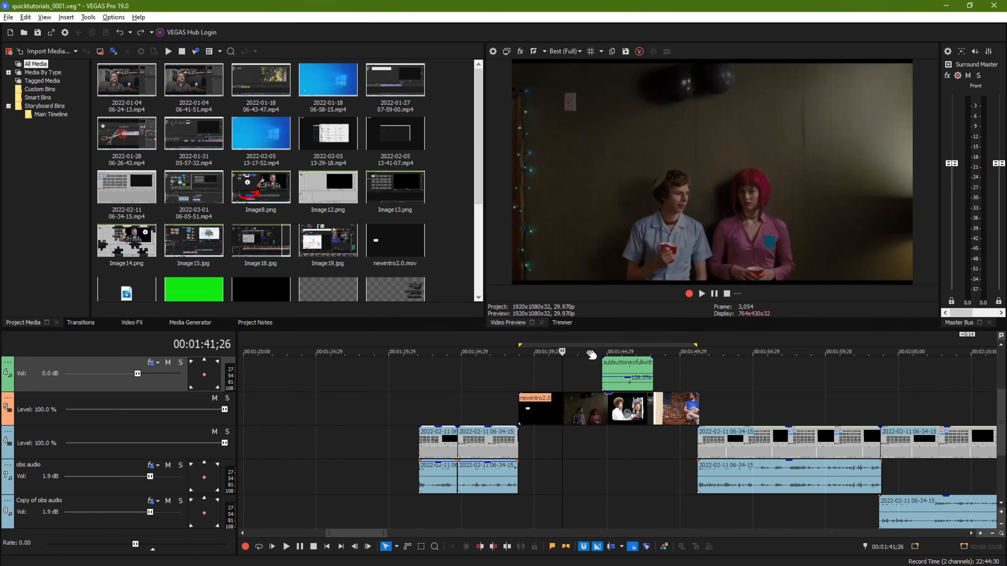
- Mark the timeline range 00:01:34;06 to 00:01:42;04 and view the Image Sequence render templates, closing Render As without rendering
{"action": "left_click", "coordinate": [574, 362]}
{"action": "left_click_drag", "start_coordinate": [450, 342], "coordinate": [565, 344]}
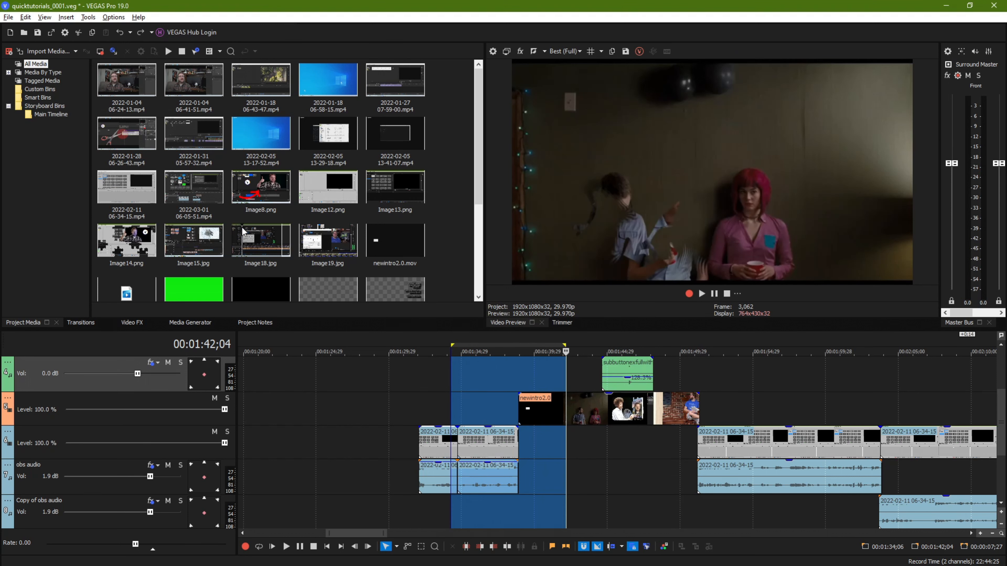
{"action": "left_click", "coordinate": [8, 17]}
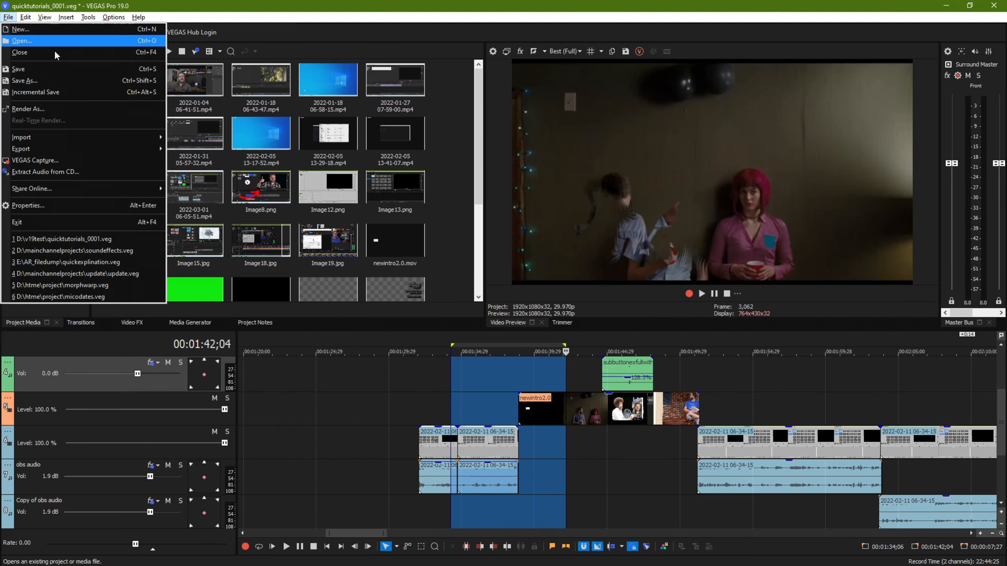
{"action": "left_click", "coordinate": [83, 104]}
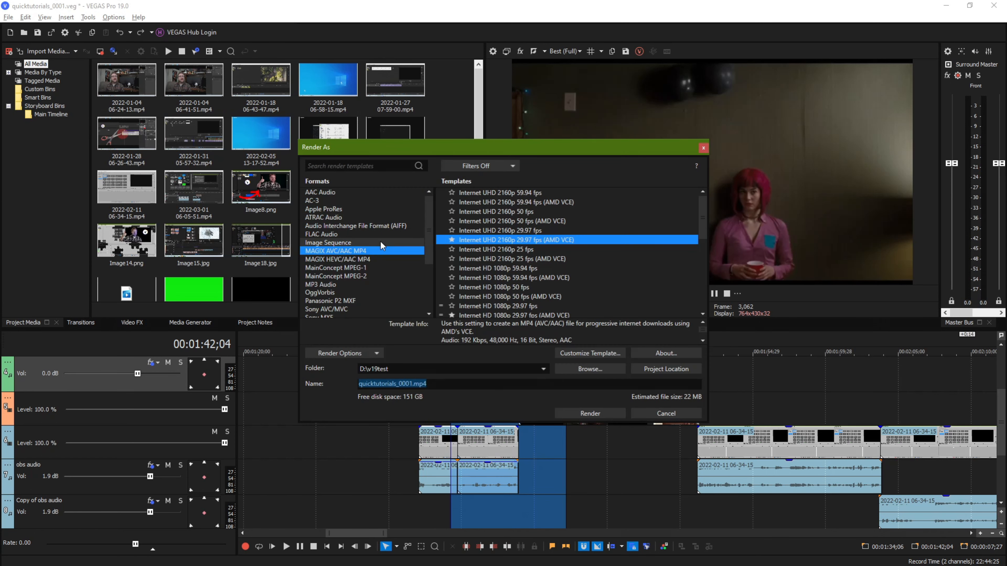
{"action": "left_click", "coordinate": [379, 243]}
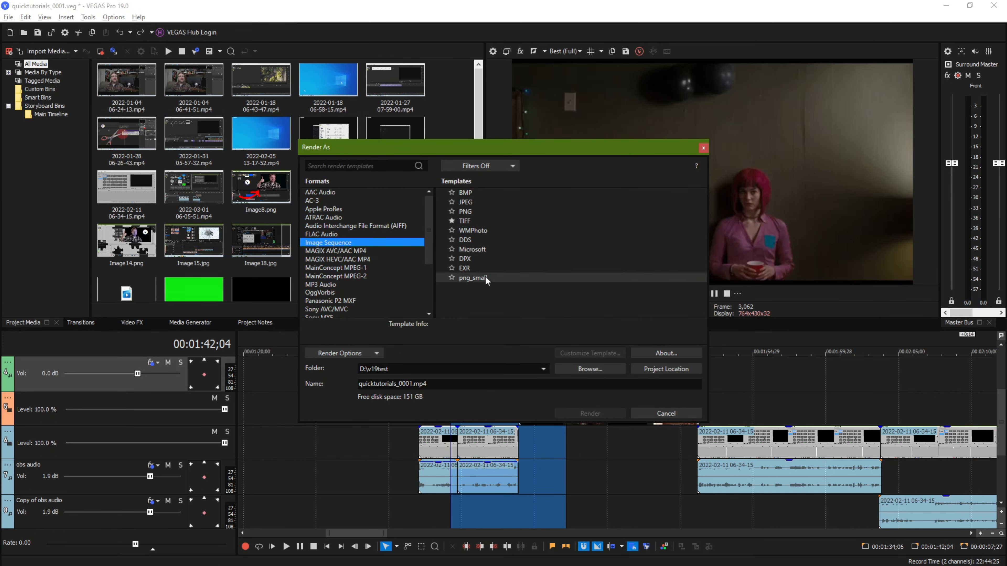
{"action": "left_click_drag", "start_coordinate": [475, 150], "coordinate": [268, 137]}
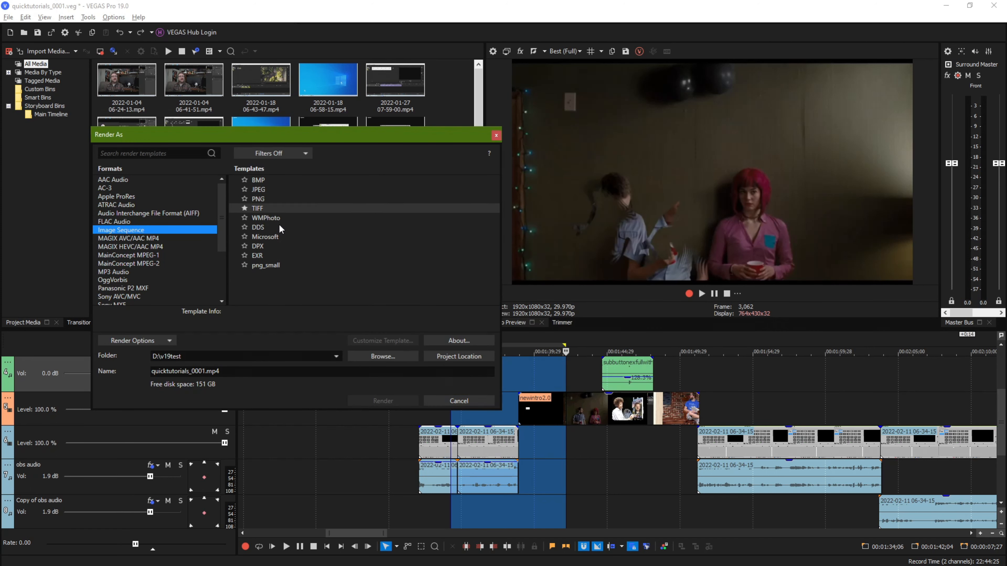
{"action": "left_click", "coordinate": [496, 136]}
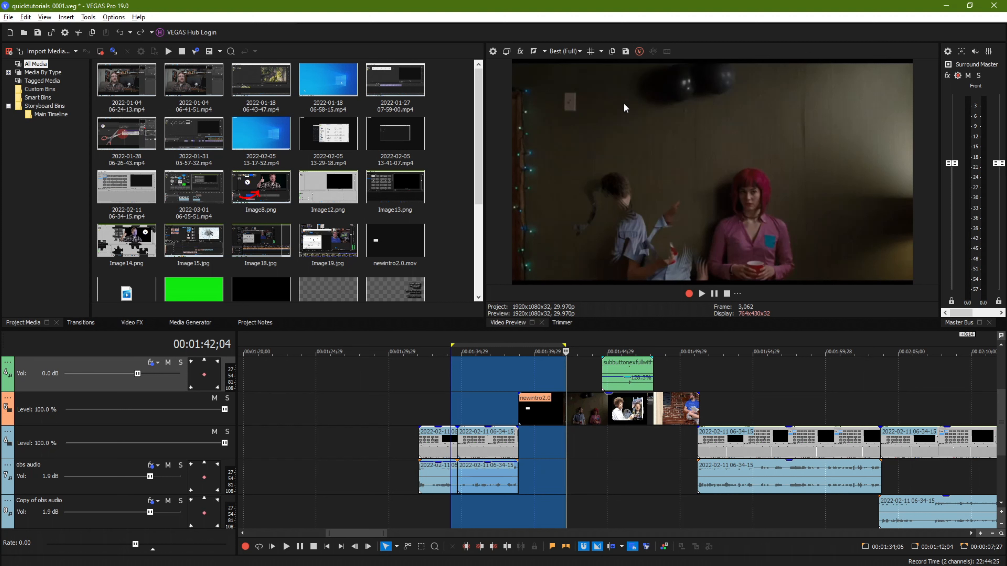
- Save a snapshot of the preview frame at 00:01:42;17 to an image file
{"action": "left_click", "coordinate": [572, 380]}
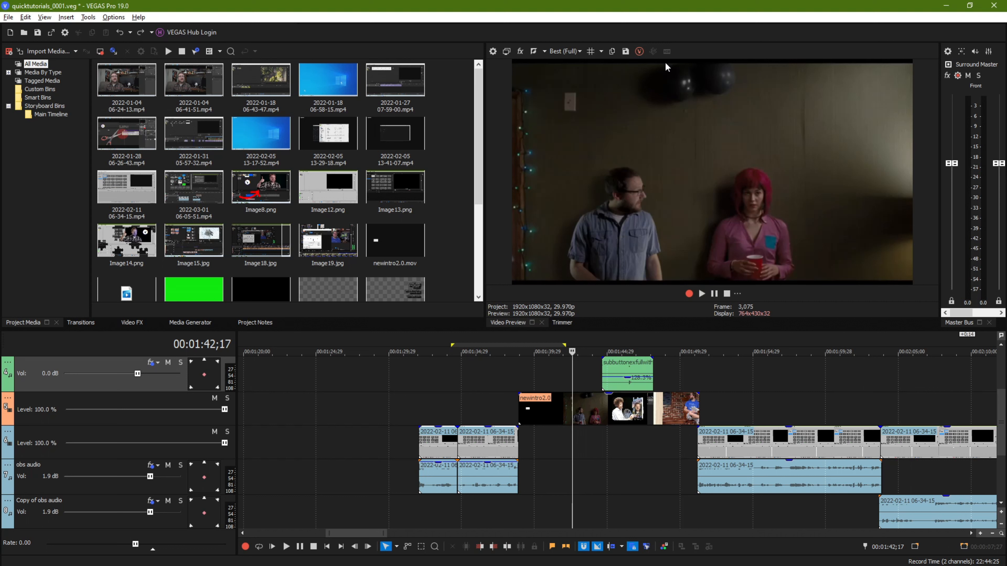
{"action": "left_click", "coordinate": [624, 52]}
{"action": "left_click", "coordinate": [626, 334]}
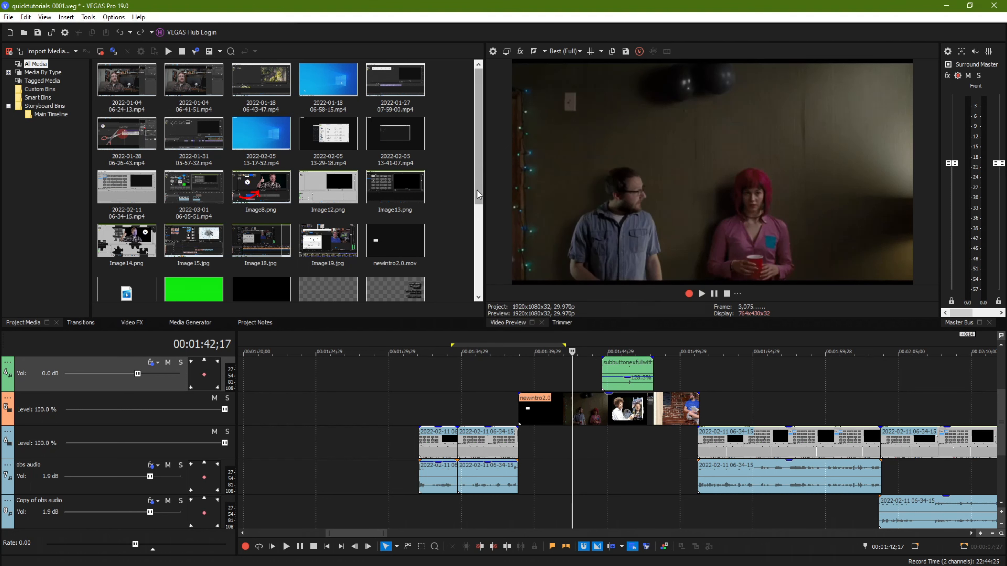
- Find the snapshot Image15.png in the project media and place it on the orange video track before the newintro2.0 clip
{"action": "left_click_drag", "start_coordinate": [476, 179], "coordinate": [450, 276]}
{"action": "scroll", "coordinate": [217, 194], "scroll_direction": "up", "scroll_amount": 4}
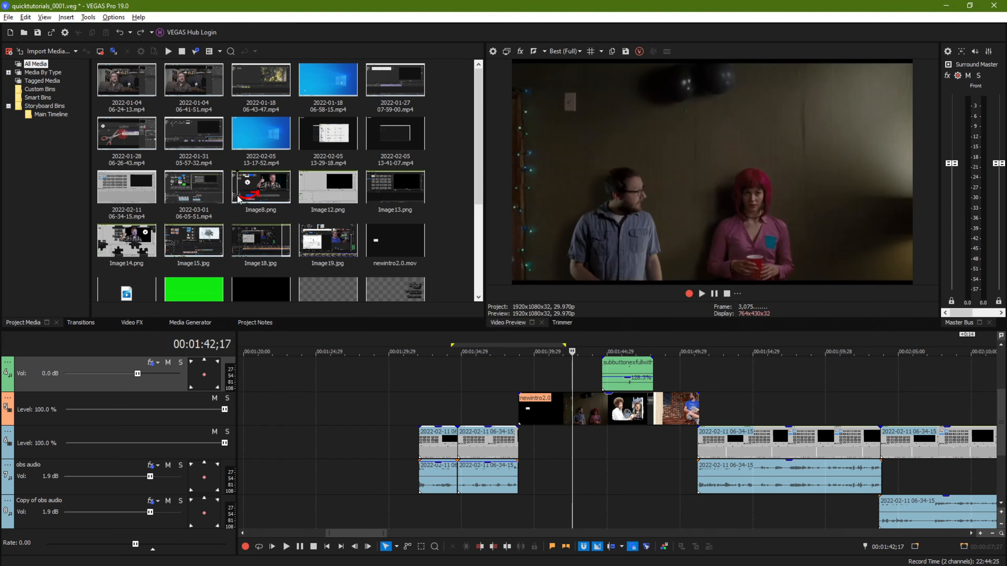
{"action": "scroll", "coordinate": [329, 191], "scroll_direction": "down", "scroll_amount": 3}
{"action": "scroll", "coordinate": [334, 191], "scroll_direction": "up", "scroll_amount": 3}
{"action": "left_click", "coordinate": [278, 233]}
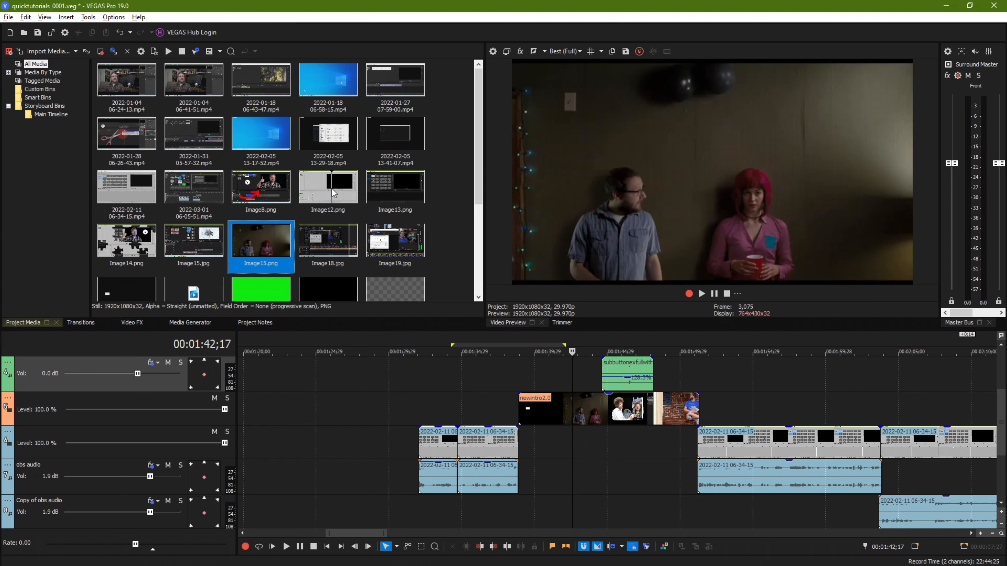
{"action": "left_click_drag", "start_coordinate": [272, 253], "coordinate": [359, 406]}
- Preview the placed snapshot image and delete it from the timeline
{"action": "left_click", "coordinate": [400, 383]}
{"action": "left_click", "coordinate": [379, 384]}
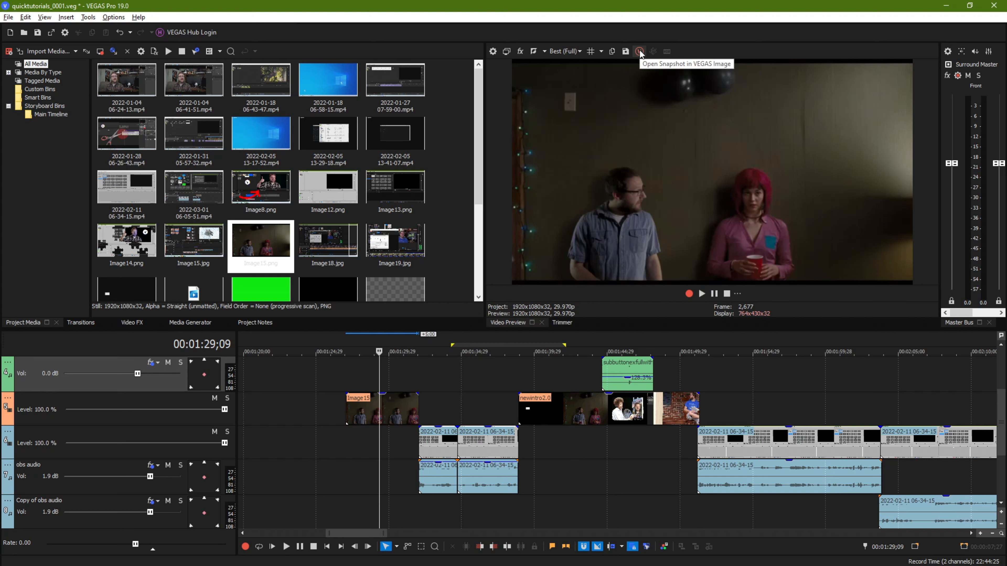
{"action": "left_click", "coordinate": [358, 369]}
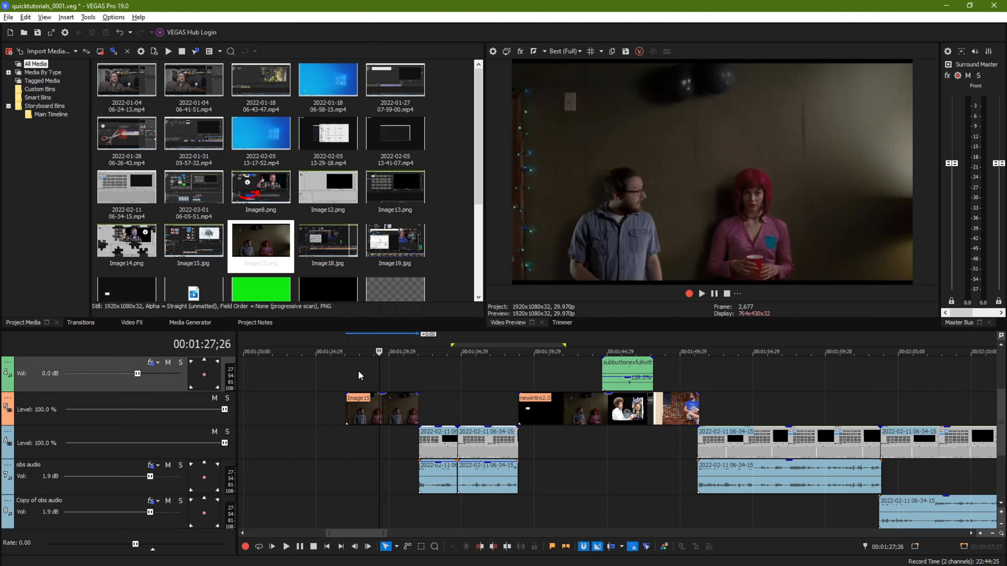
{"action": "left_click", "coordinate": [374, 405]}
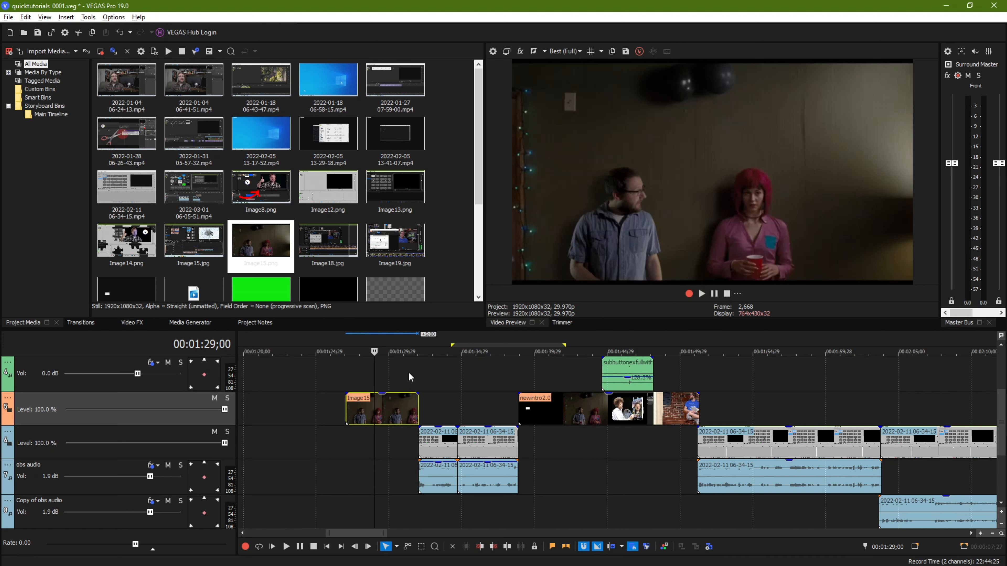
{"action": "key", "text": "Delete"}
- Move the playhead to 00:01:39;12 and turn on 360 Output in the project properties
{"action": "left_click", "coordinate": [555, 387]}
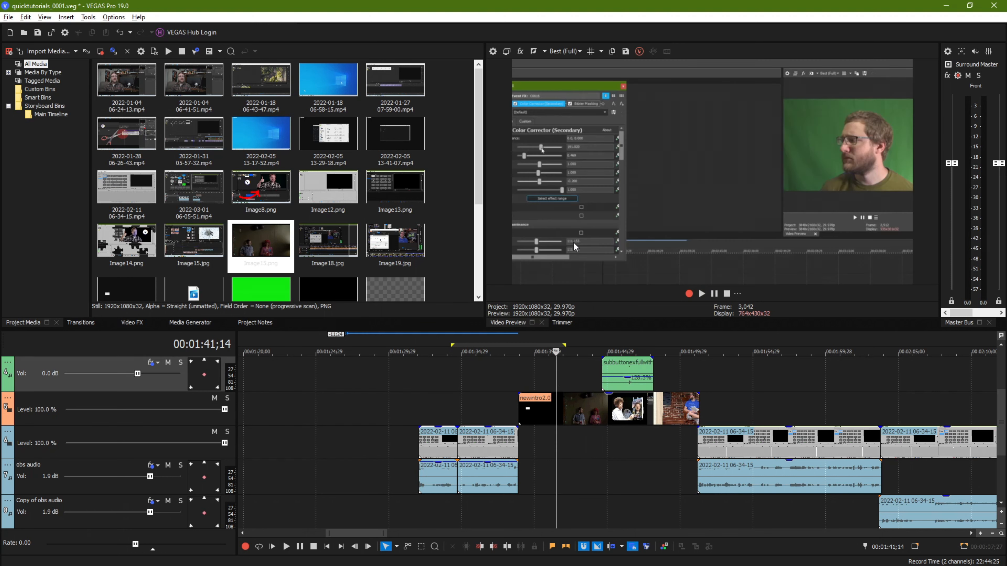
{"action": "left_click", "coordinate": [499, 372]}
{"action": "left_click", "coordinate": [526, 375]}
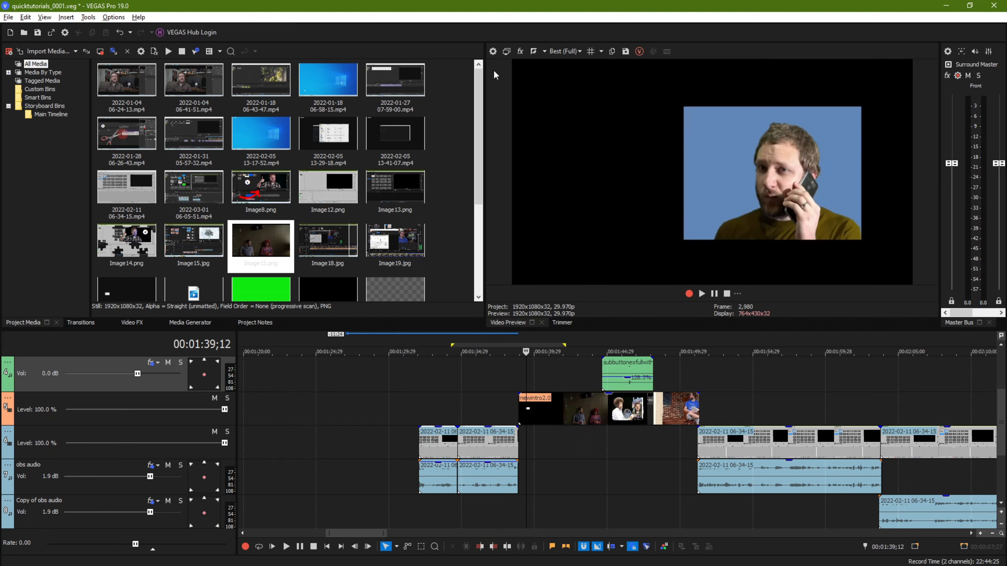
{"action": "left_click", "coordinate": [493, 52]}
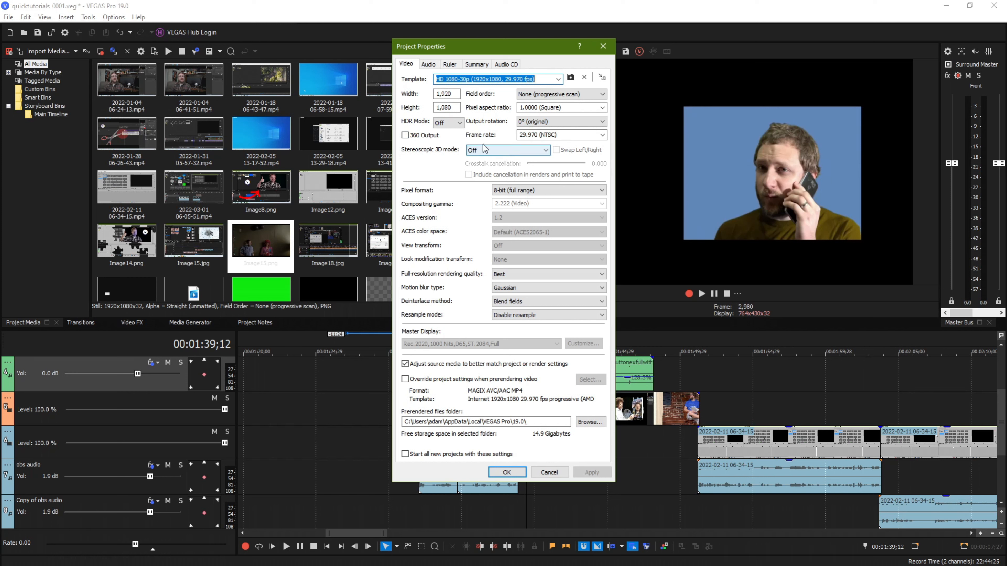
{"action": "left_click", "coordinate": [405, 136]}
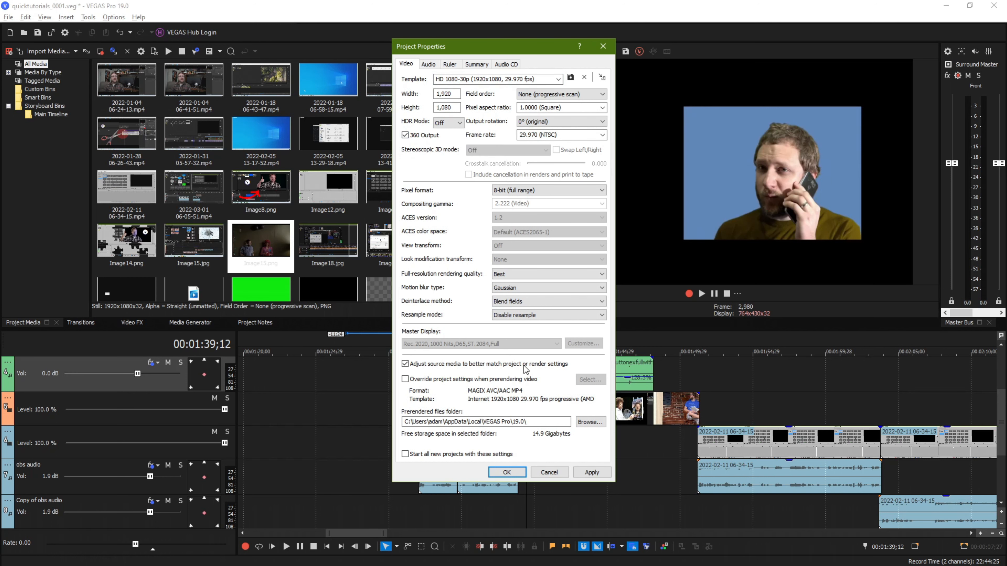
{"action": "left_click", "coordinate": [506, 472]}
- Examine the MAGIX HEVC/AAC MP4 templates offered in Render As for the 360 project and close it without rendering
{"action": "left_click", "coordinate": [7, 17]}
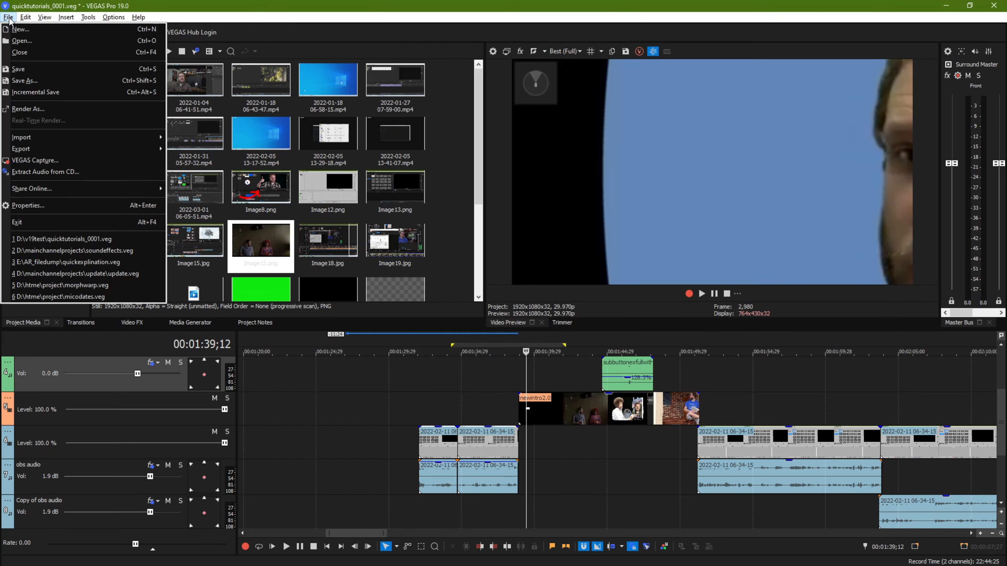
{"action": "left_click", "coordinate": [36, 111]}
{"action": "left_click", "coordinate": [380, 192]}
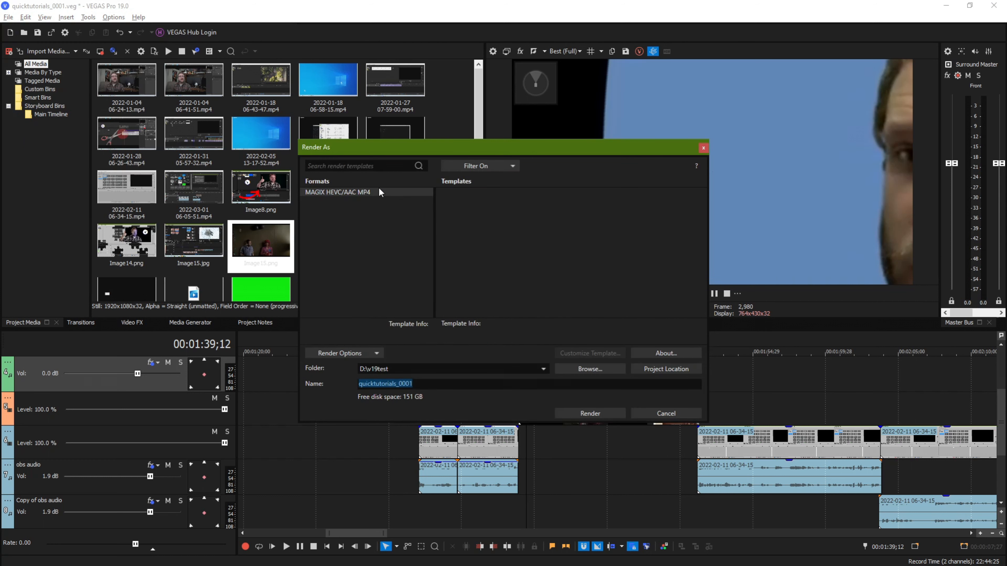
{"action": "scroll", "coordinate": [499, 242], "scroll_direction": "down", "scroll_amount": 3}
{"action": "scroll", "coordinate": [495, 286], "scroll_direction": "up", "scroll_amount": 5}
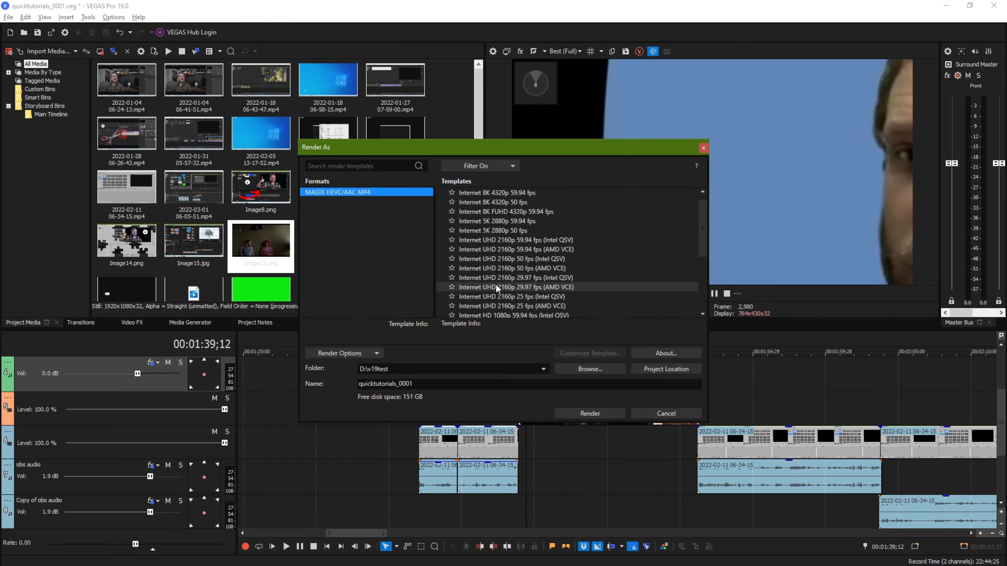
{"action": "left_click", "coordinate": [656, 413]}
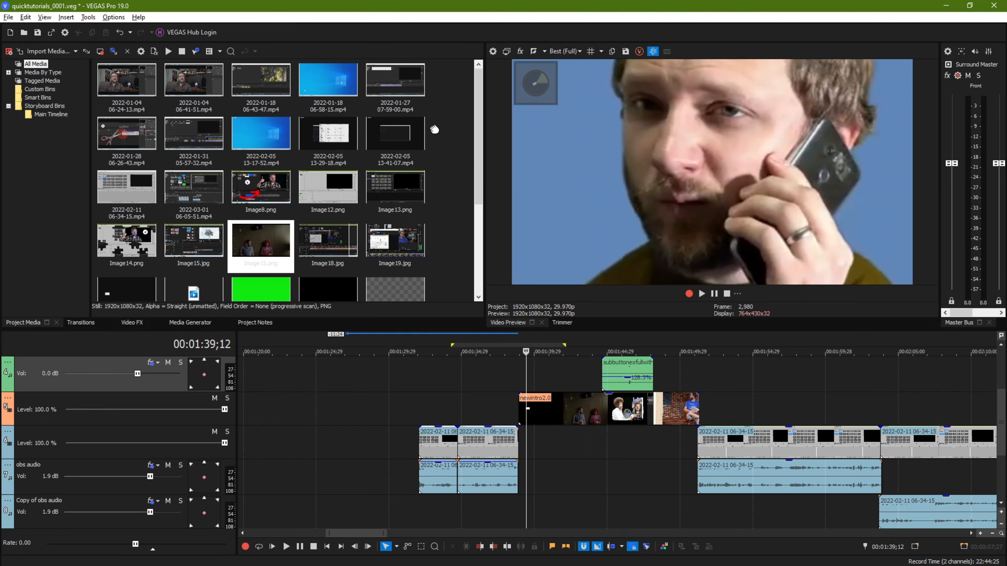
- Run the Batch Render script and look through its list of output formats
{"action": "left_click", "coordinate": [89, 17]}
{"action": "mouse_move", "coordinate": [111, 19]}
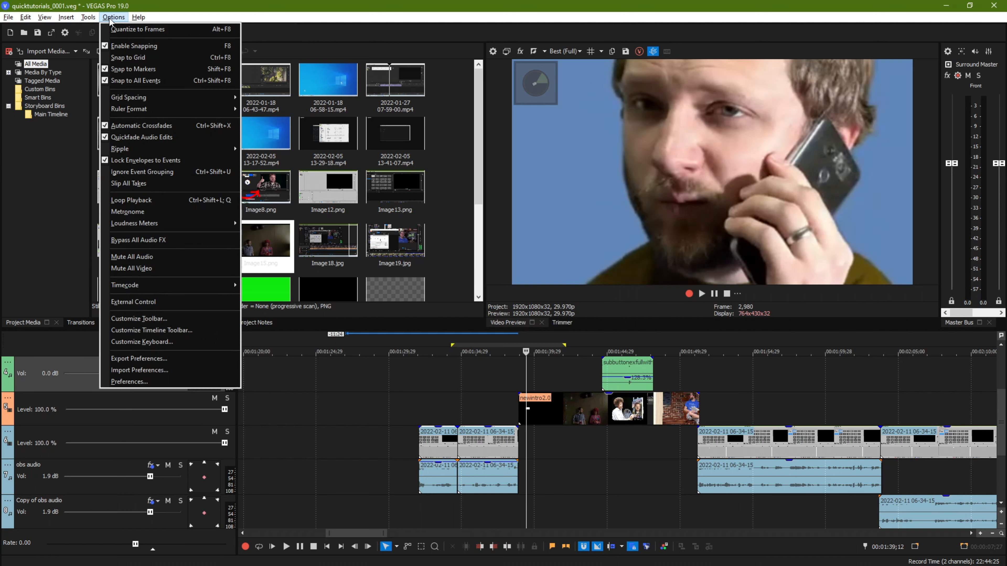
{"action": "left_click", "coordinate": [111, 19]}
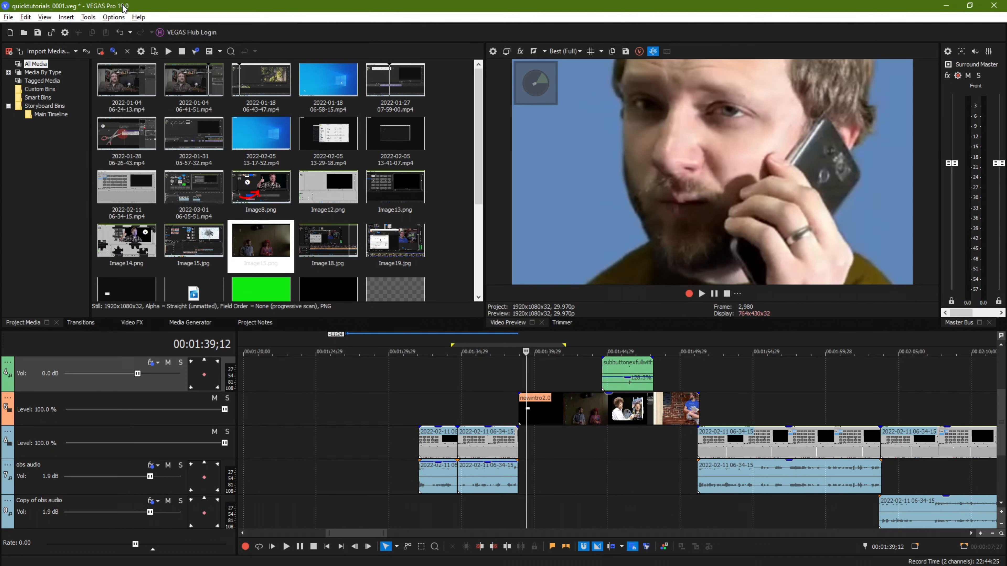
{"action": "left_click", "coordinate": [91, 18]}
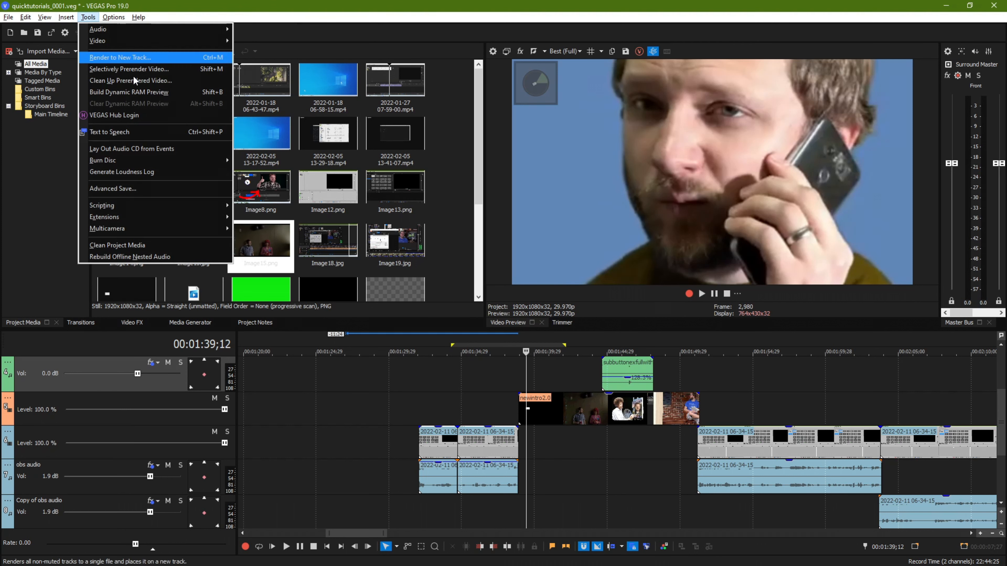
{"action": "mouse_move", "coordinate": [172, 203]}
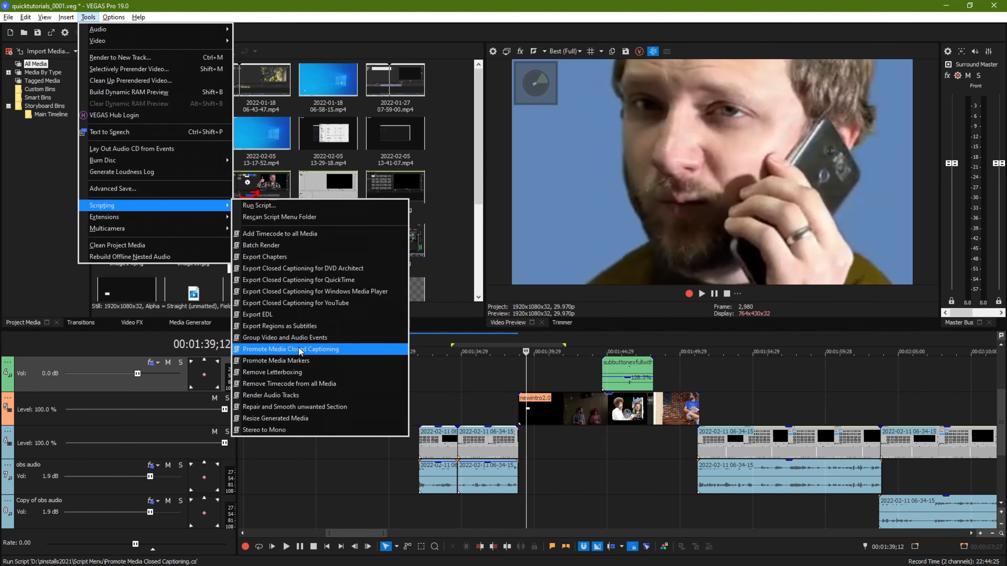
{"action": "left_click", "coordinate": [314, 247]}
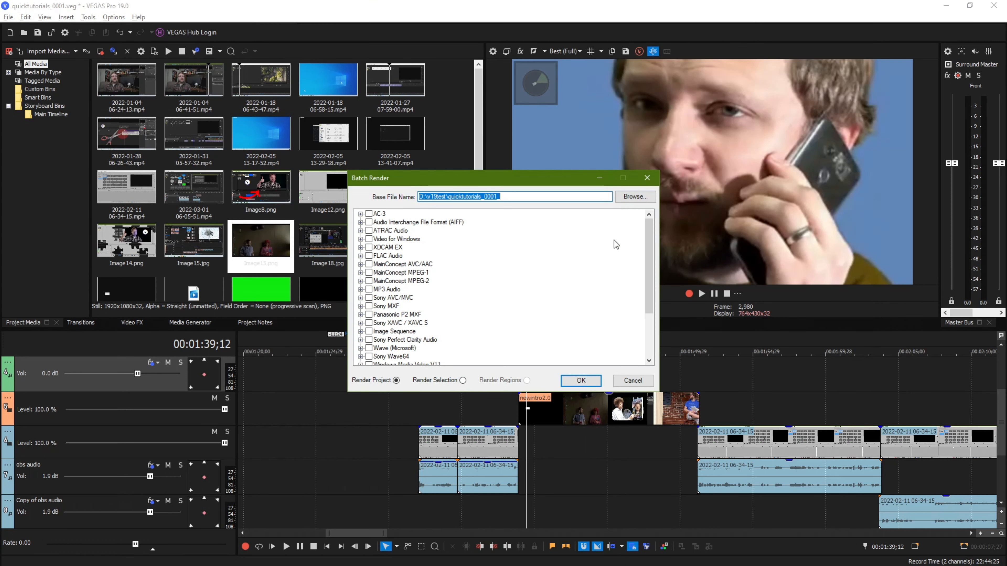
{"action": "scroll", "coordinate": [533, 310], "scroll_direction": "down", "scroll_amount": 3}
{"action": "scroll", "coordinate": [525, 310], "scroll_direction": "up", "scroll_amount": 3}
{"action": "scroll", "coordinate": [530, 289], "scroll_direction": "down", "scroll_amount": 3}
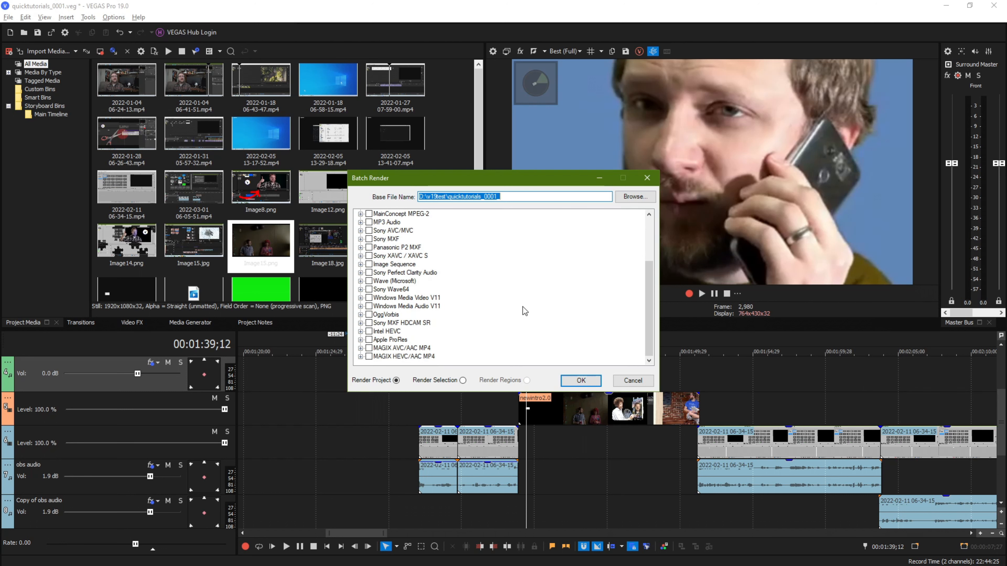
{"action": "scroll", "coordinate": [481, 360], "scroll_direction": "up", "scroll_amount": 3}
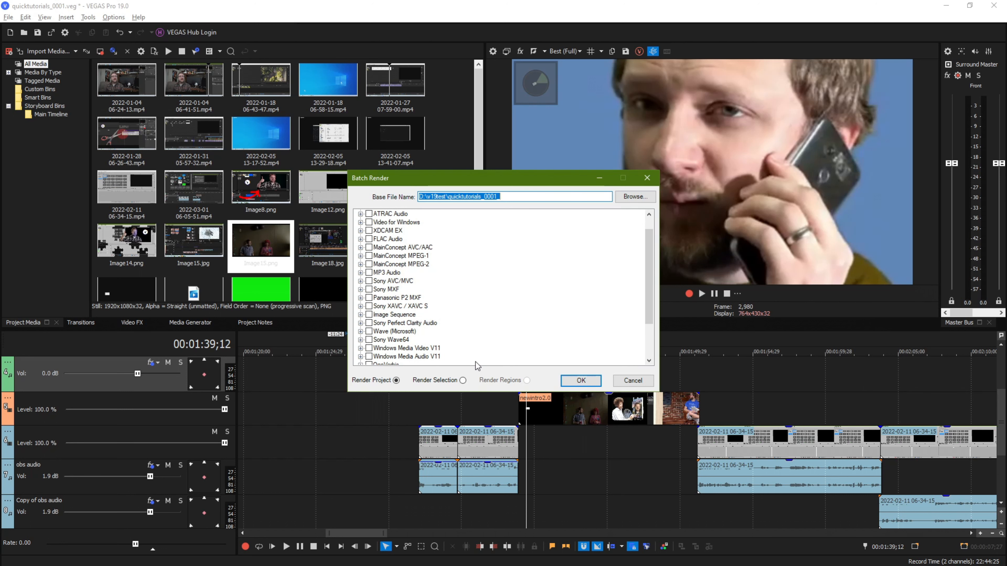
{"action": "left_click_drag", "start_coordinate": [519, 184], "coordinate": [396, 140]}
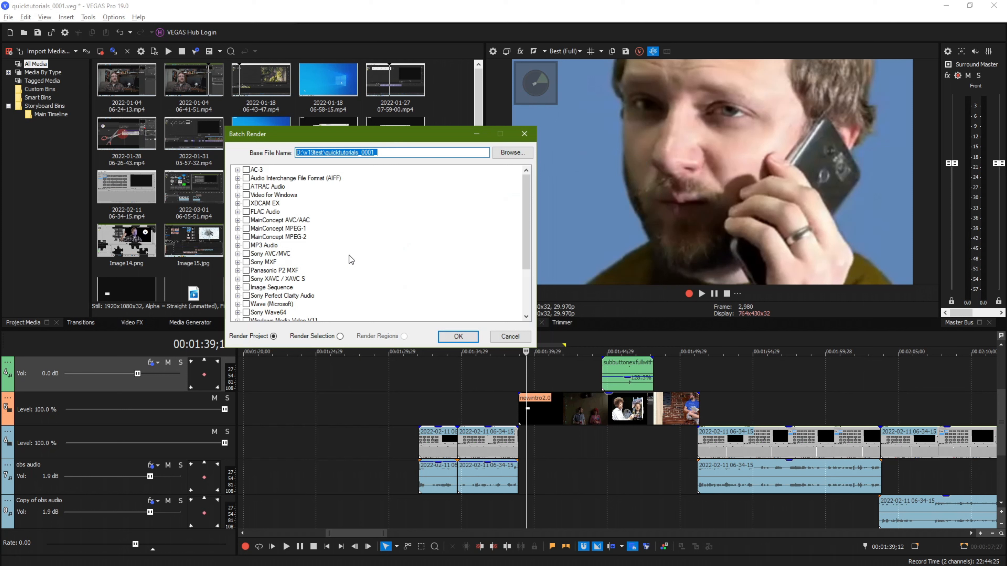
- Set the batch render range to Render Selection and browse the available output formats
{"action": "left_click", "coordinate": [341, 337]}
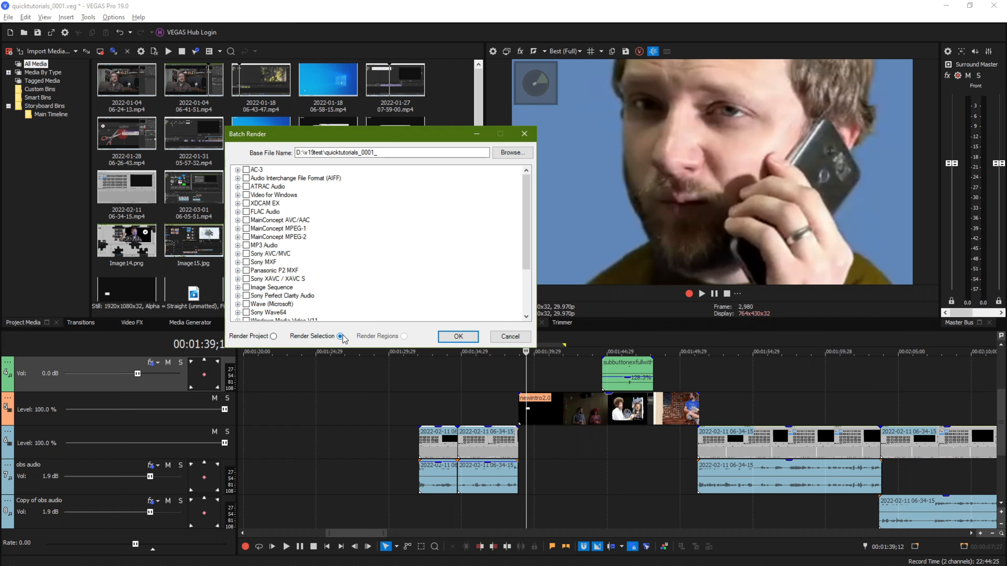
{"action": "scroll", "coordinate": [318, 300], "scroll_direction": "down", "scroll_amount": 2}
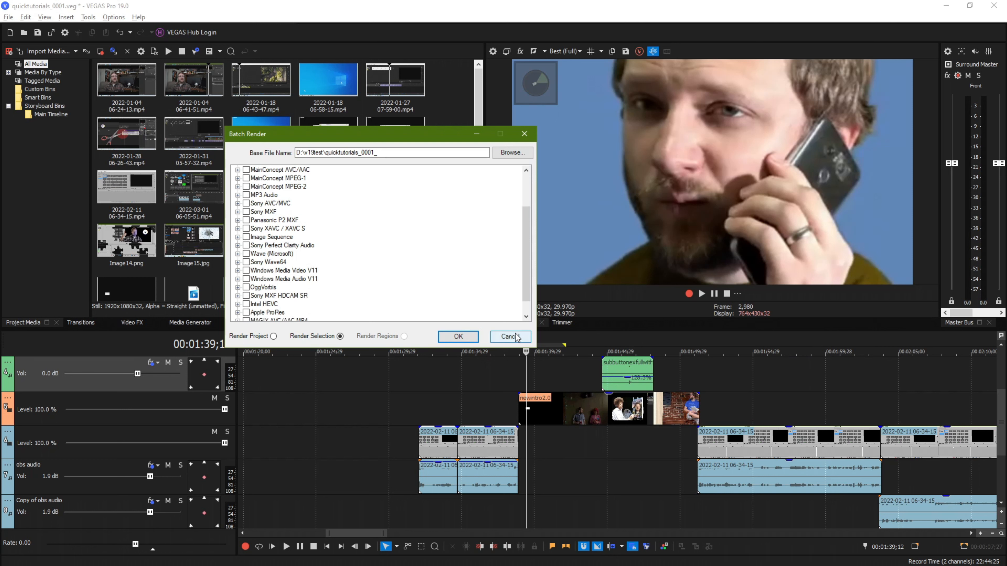
{"action": "scroll", "coordinate": [268, 267], "scroll_direction": "up", "scroll_amount": 2}
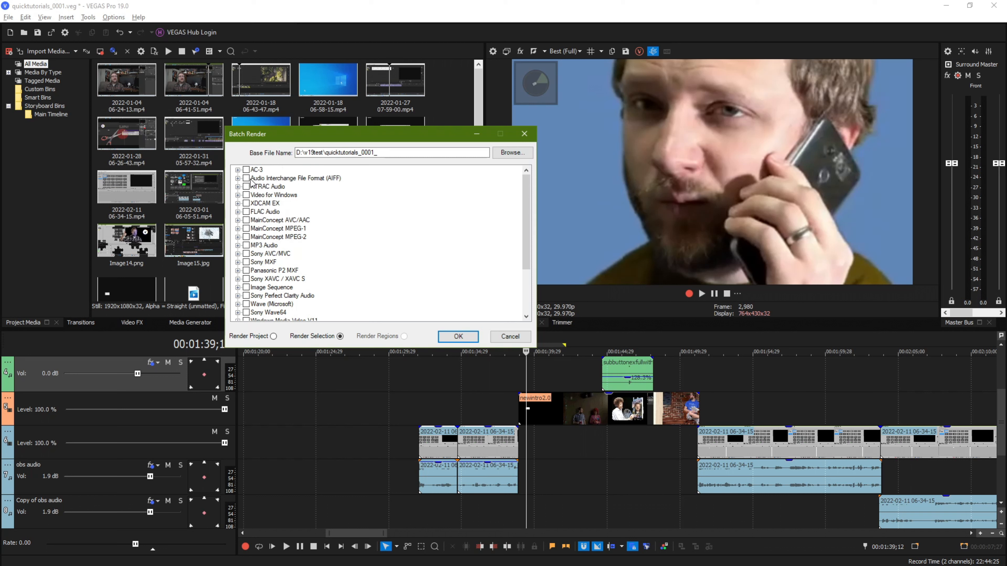
{"action": "scroll", "coordinate": [262, 286], "scroll_direction": "down", "scroll_amount": 3}
{"action": "scroll", "coordinate": [249, 311], "scroll_direction": "up", "scroll_amount": 3}
- Expand the MainConcept AVC/AAC format in Batch Render, look through its templates and collapse it again
{"action": "left_click", "coordinate": [237, 224]}
{"action": "scroll", "coordinate": [284, 284], "scroll_direction": "down", "scroll_amount": 2}
{"action": "scroll", "coordinate": [301, 301], "scroll_direction": "up", "scroll_amount": 3}
{"action": "left_click", "coordinate": [237, 195]}
{"action": "left_click", "coordinate": [237, 194]}
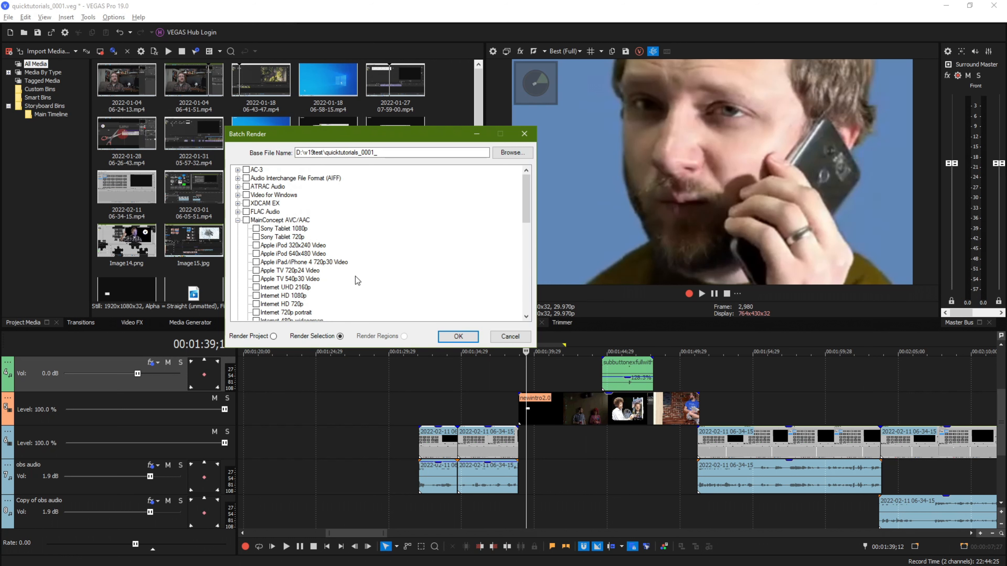
{"action": "scroll", "coordinate": [351, 269], "scroll_direction": "down", "scroll_amount": 5}
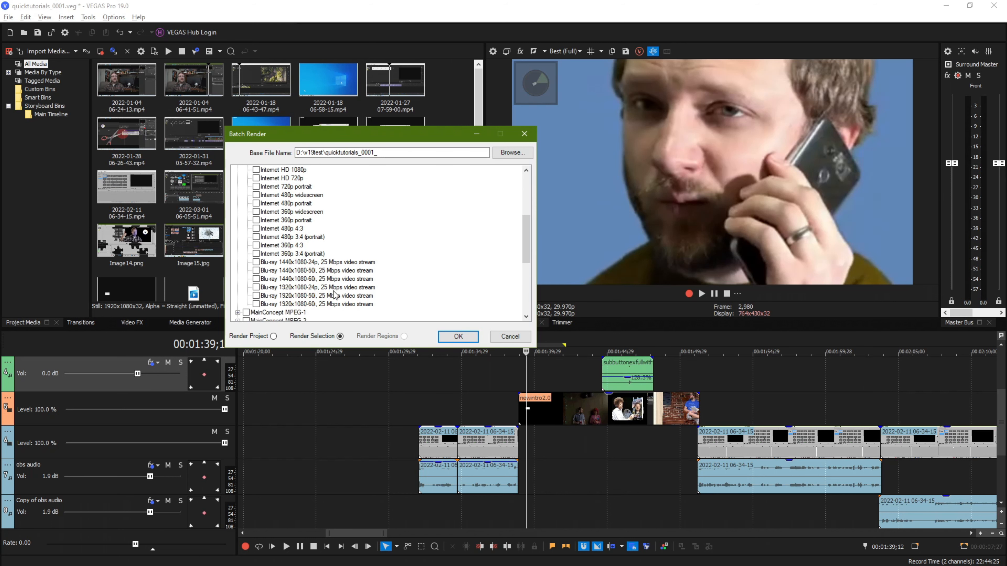
{"action": "scroll", "coordinate": [372, 298], "scroll_direction": "up", "scroll_amount": 5}
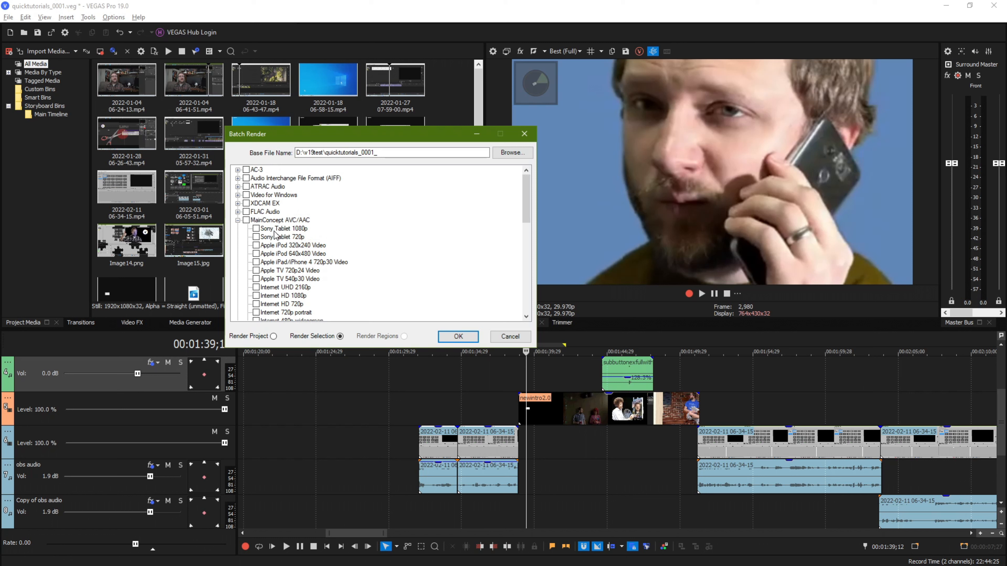
{"action": "left_click", "coordinate": [238, 220]}
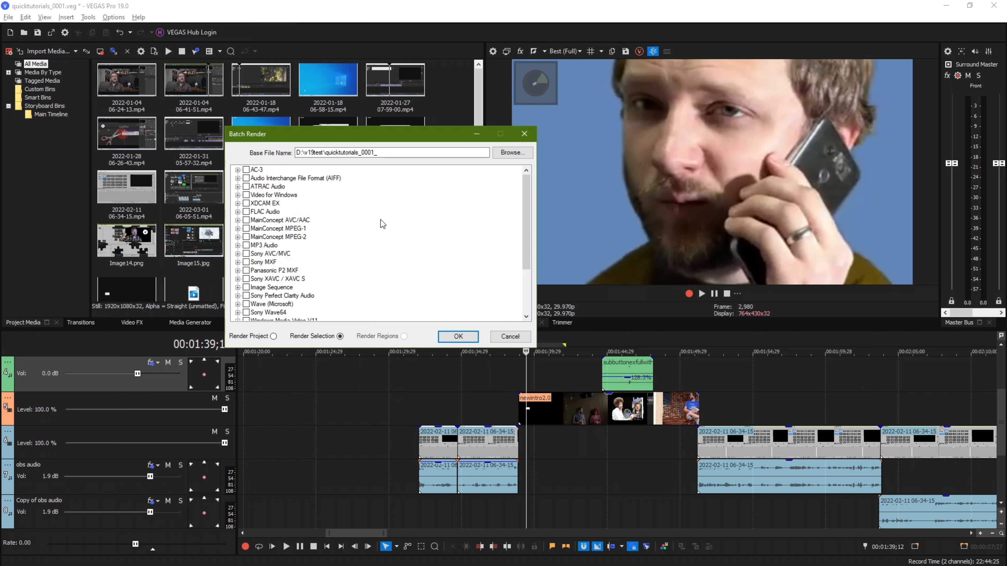
- Review the base file name in Batch Render and close the dialog without rendering
{"action": "scroll", "coordinate": [270, 218], "scroll_direction": "down", "scroll_amount": 1}
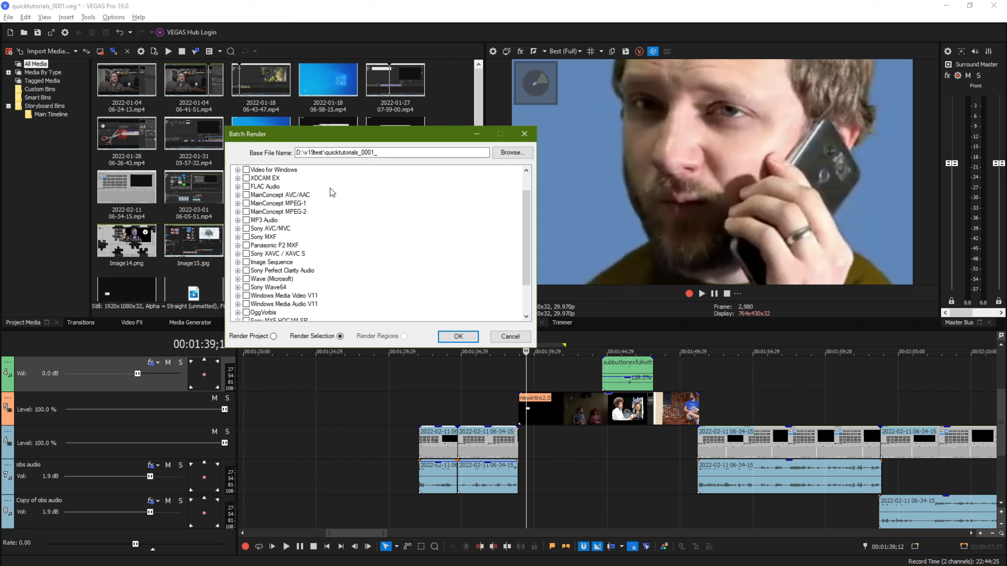
{"action": "left_click_drag", "start_coordinate": [369, 150], "coordinate": [297, 153]}
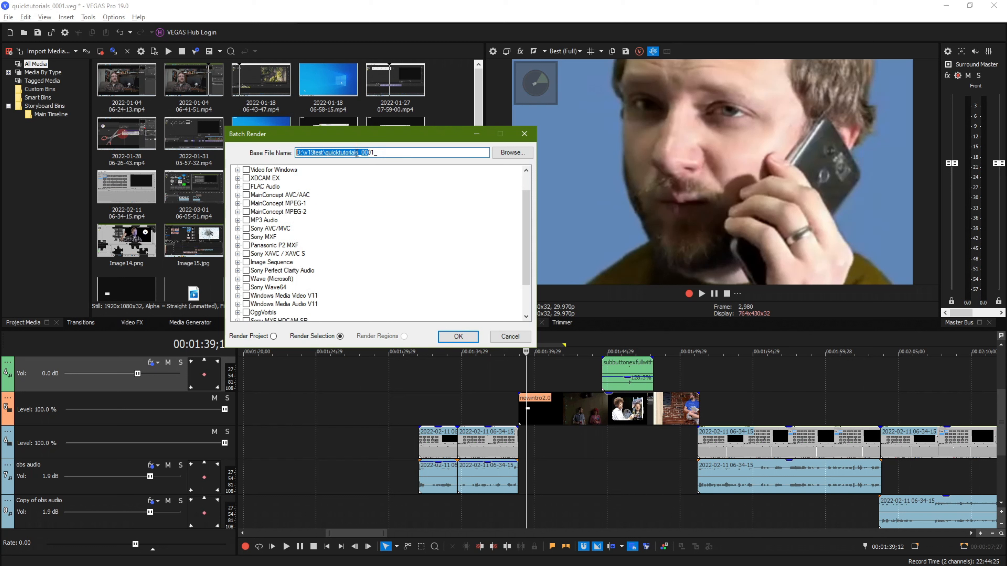
{"action": "left_click", "coordinate": [380, 153]}
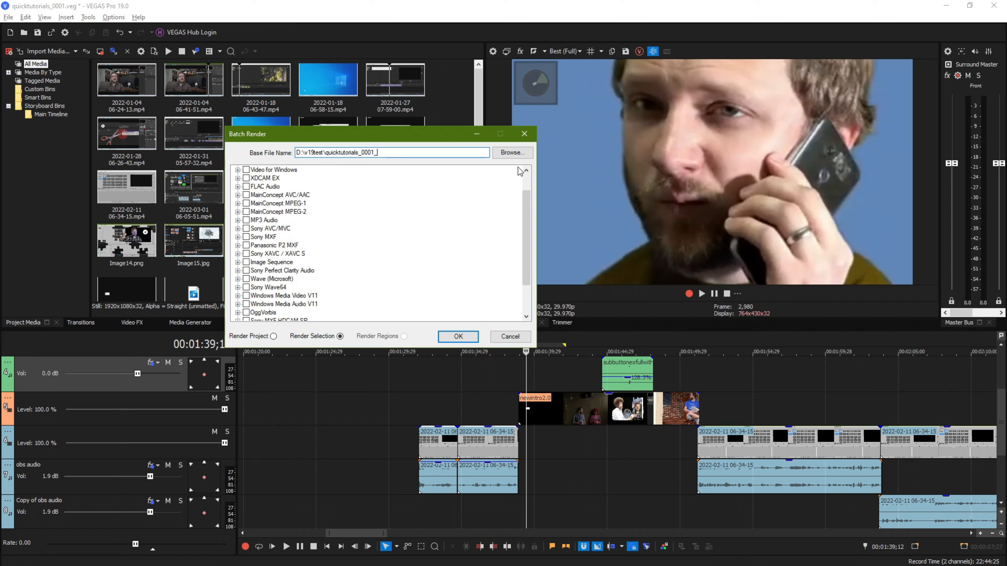
{"action": "left_click", "coordinate": [525, 134]}
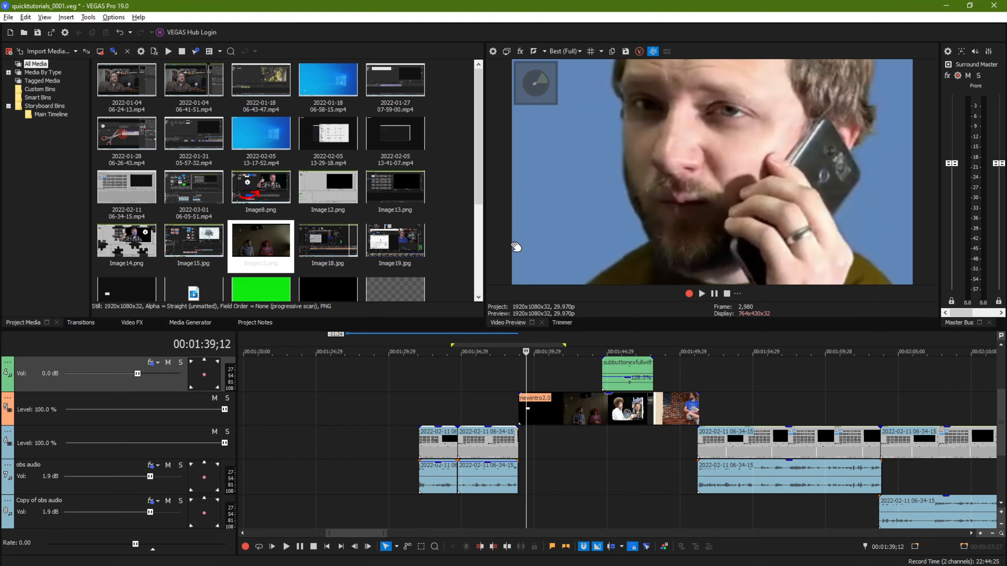